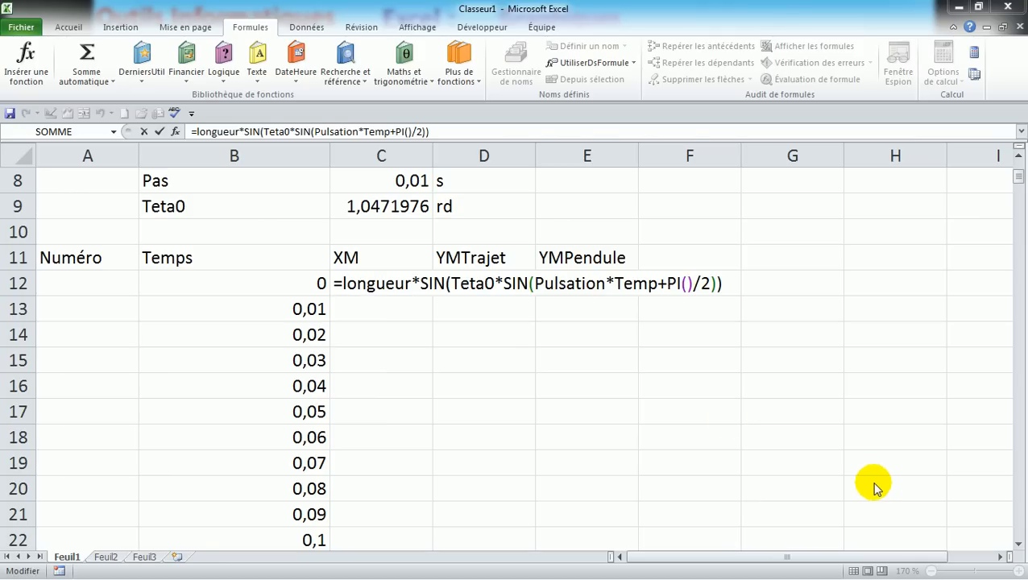
# Enter =longueur*SIN(Teta0*SIN(Pulsation*Temp+PI()/2)) in the first XM cell C12 and copy it across to D12
pyautogui.click(398, 282)
pyautogui.press('Return')
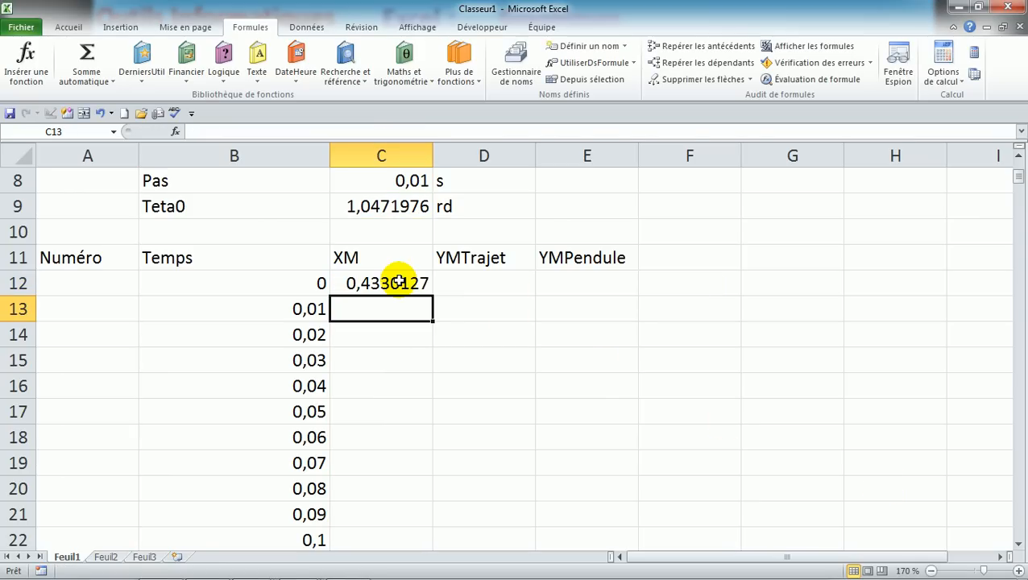
pyautogui.click(398, 282)
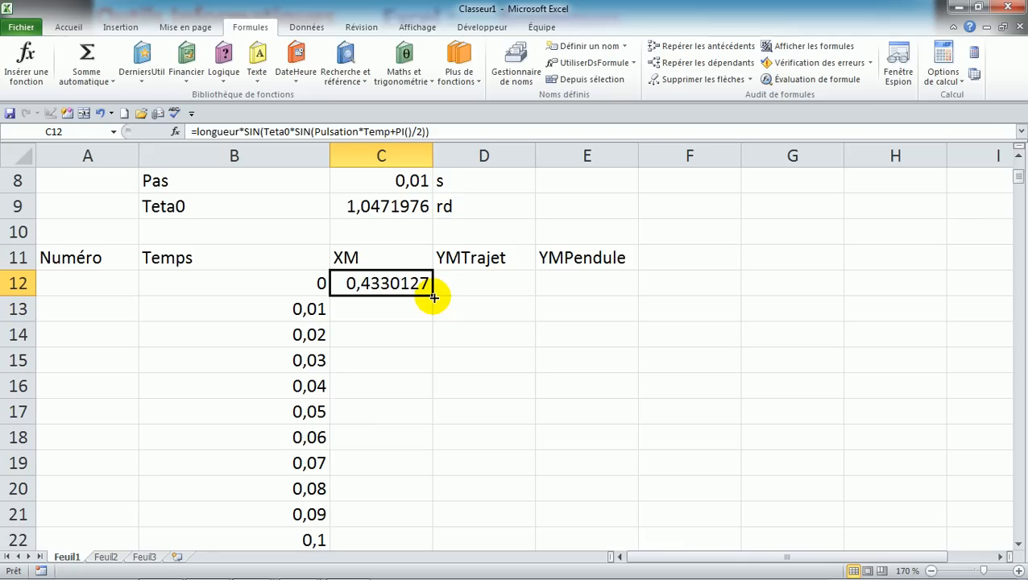
pyautogui.moveTo(434, 295); pyautogui.dragTo(500, 298)
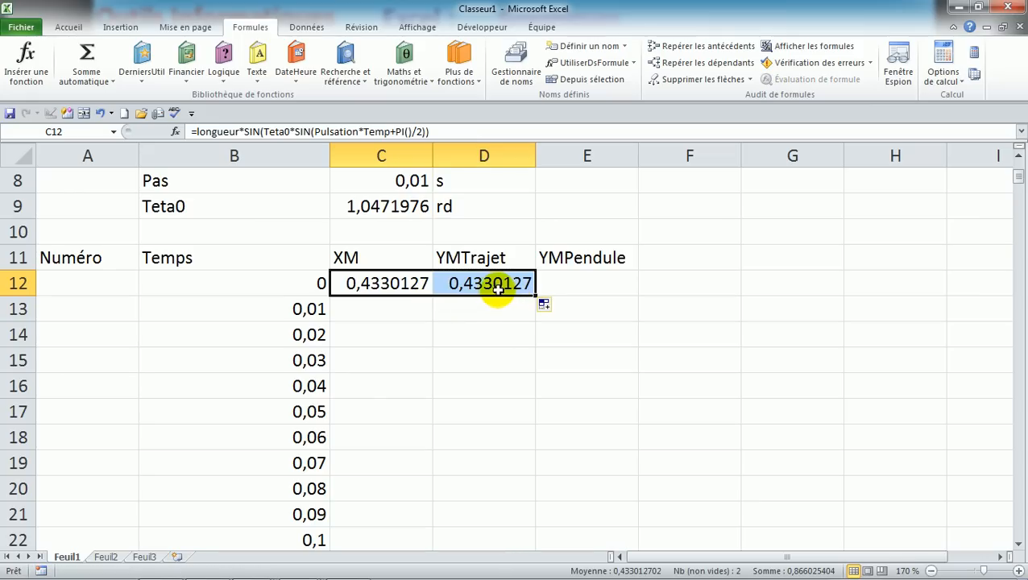
# Change the YMTrajet formula in D12 to =-longueur*COS(Teta0*SIN(Pulsation*Temp+PI()/2))
pyautogui.click(493, 287)
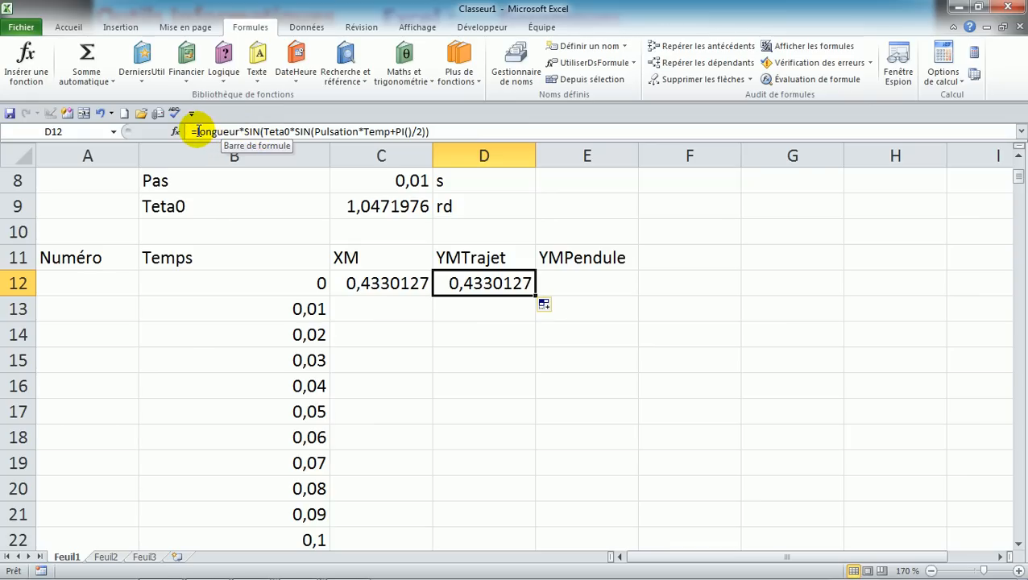
pyautogui.click(197, 132)
pyautogui.write('-')
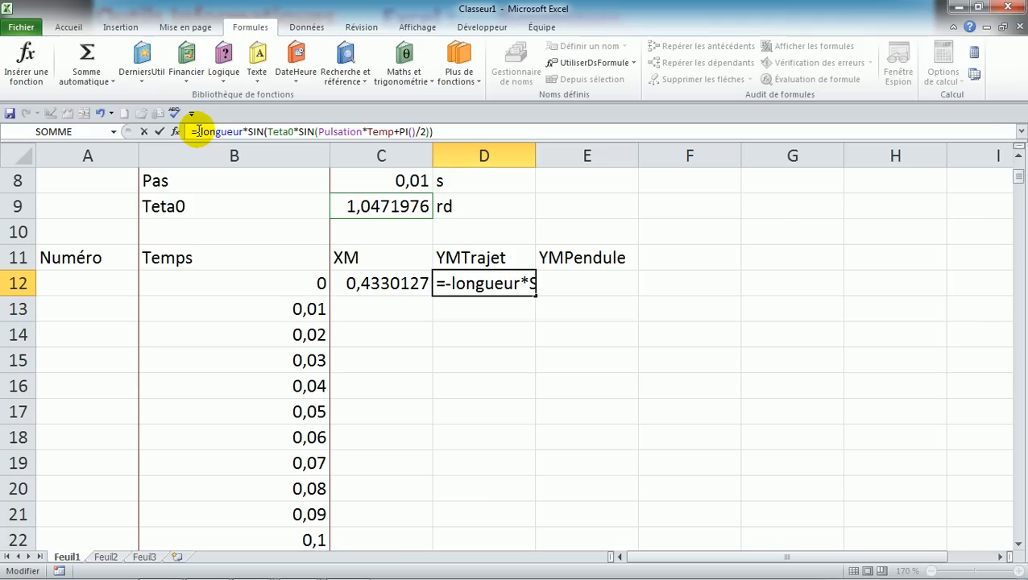
pyautogui.doubleClick(256, 131)
pyautogui.write('cos')
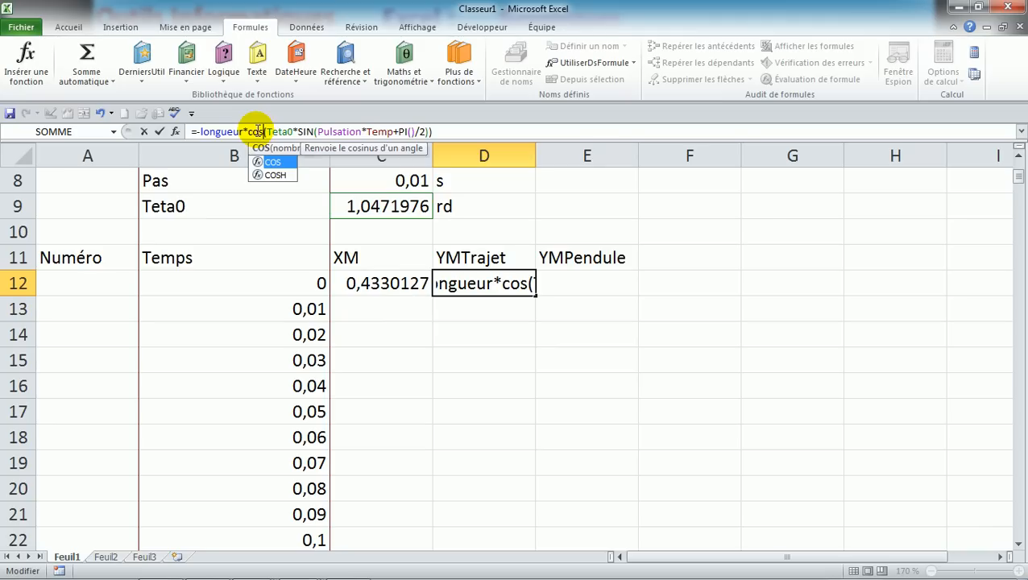
pyautogui.press('Return')
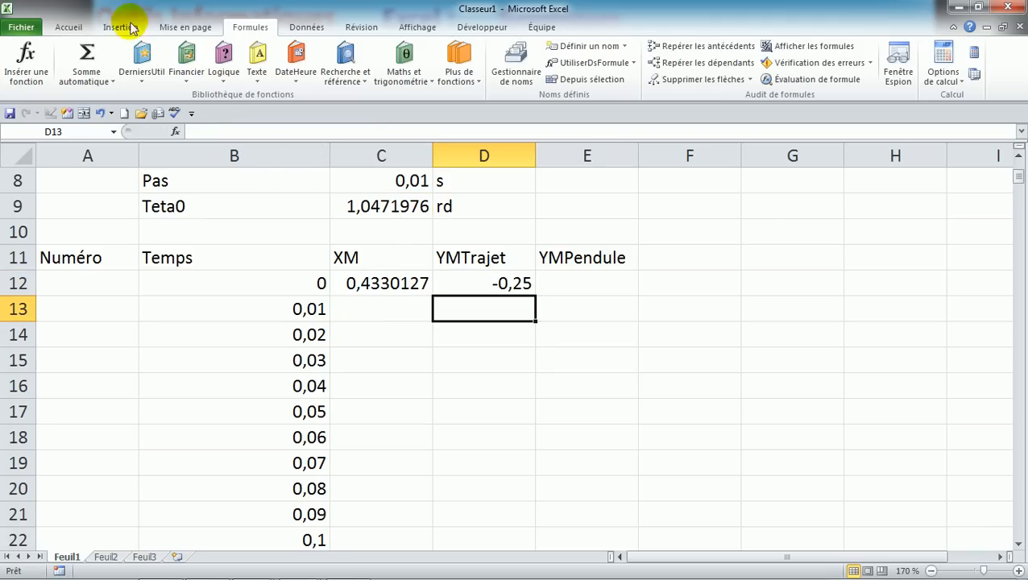
# Check the XM and YMTrajet formulas in C12 and D12, and fill both down alongside the Temps values to row 83
pyautogui.moveTo(350, 283); pyautogui.dragTo(537, 288)
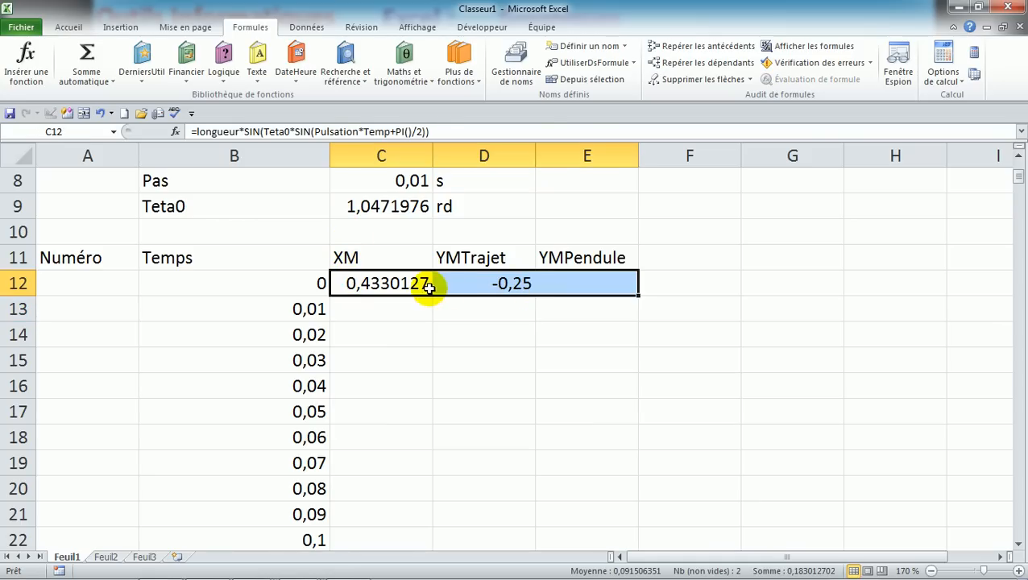
pyautogui.click(380, 284)
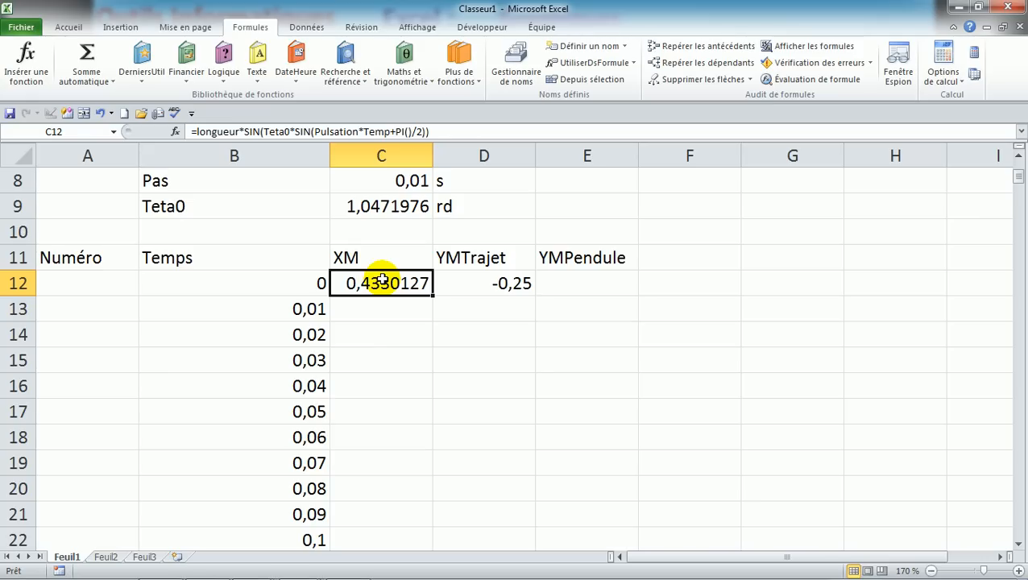
pyautogui.click(473, 295)
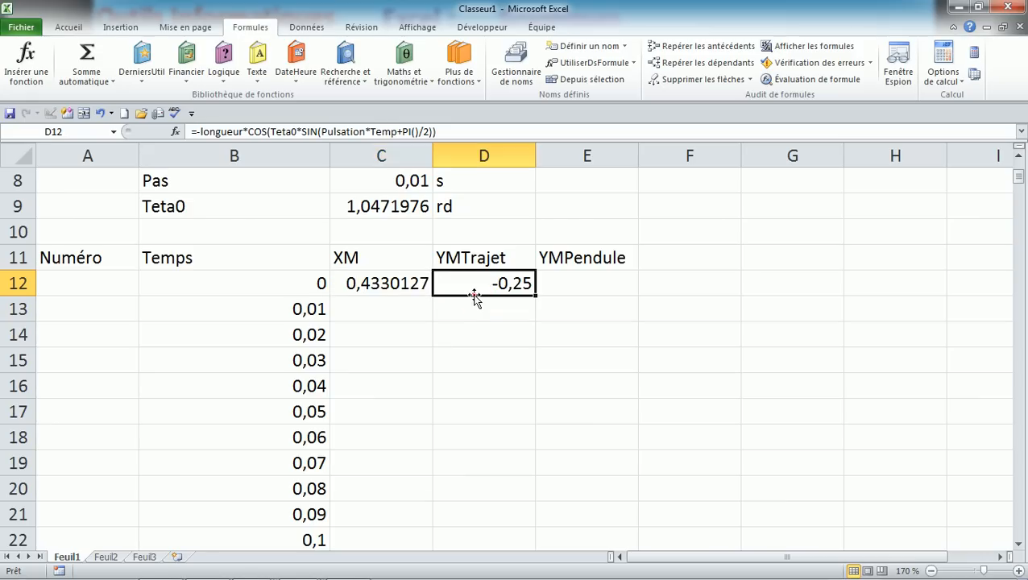
pyautogui.click(422, 284)
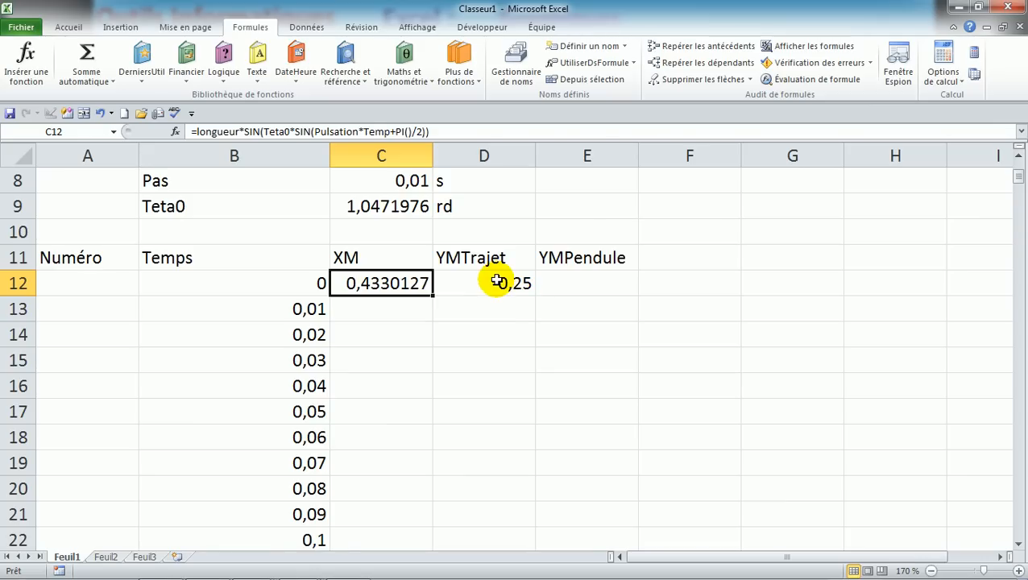
pyautogui.click(493, 280)
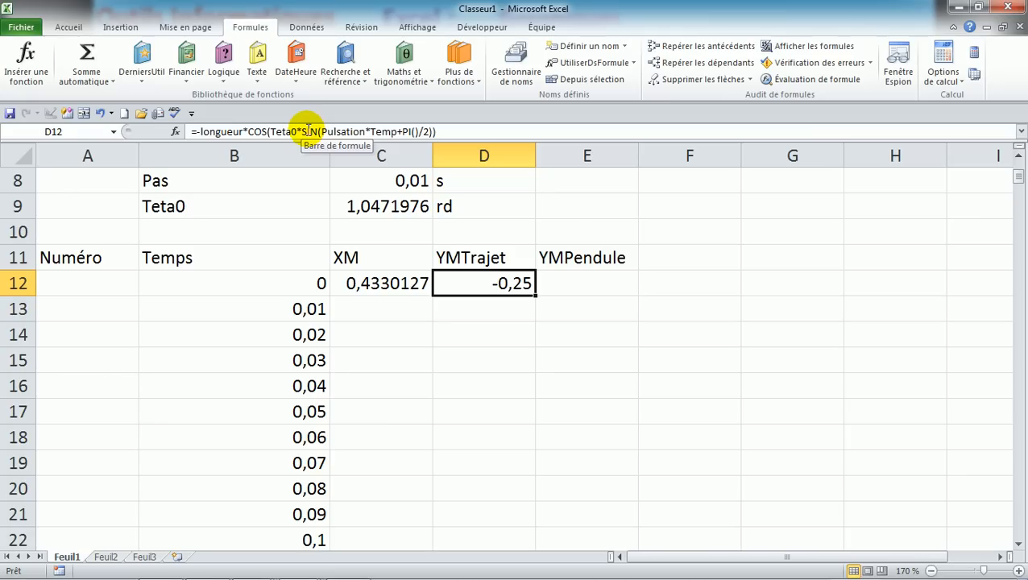
pyautogui.click(385, 284)
pyautogui.click(385, 284)
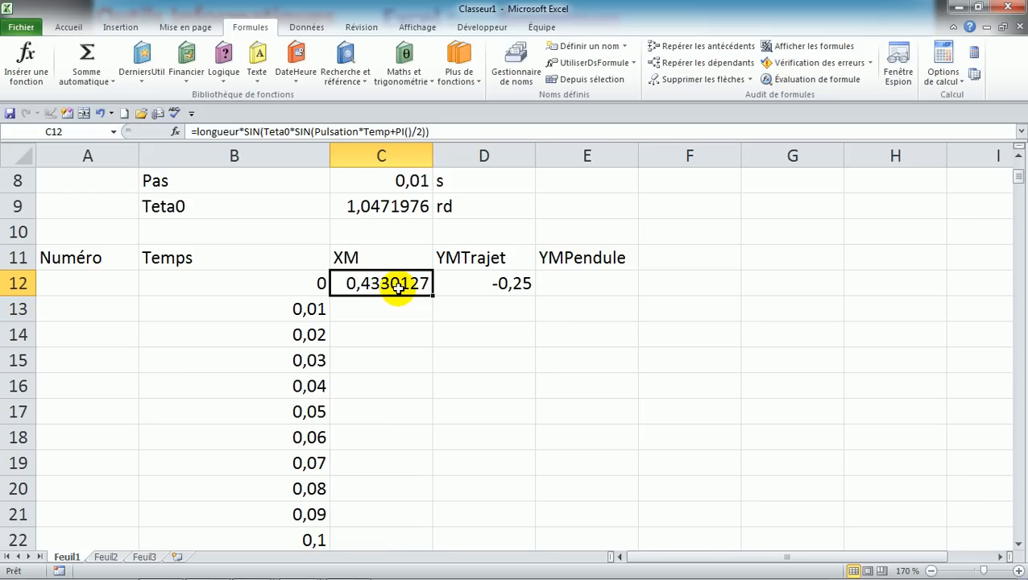
pyautogui.moveTo(398, 287); pyautogui.dragTo(465, 292)
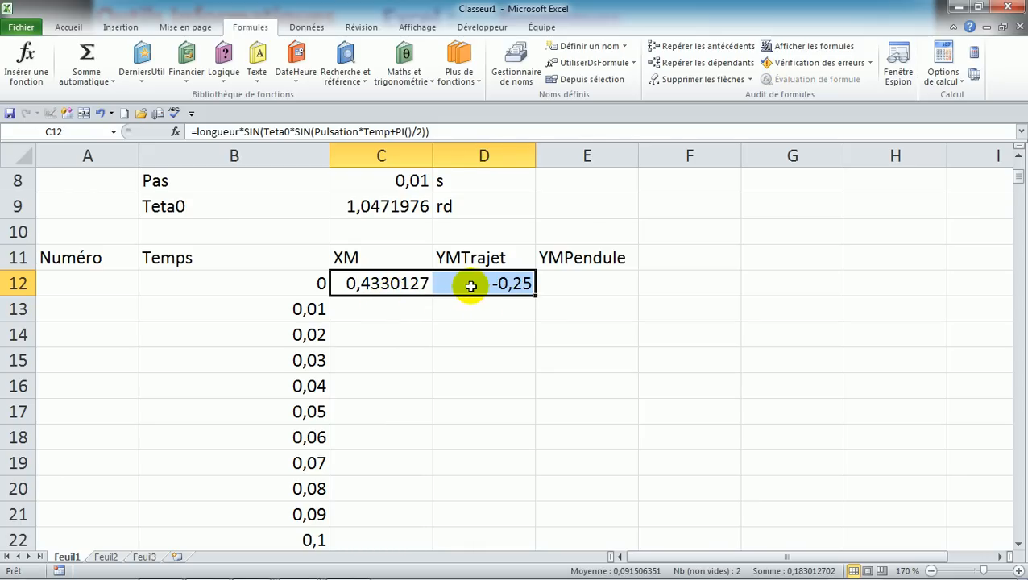
pyautogui.doubleClick(534, 295)
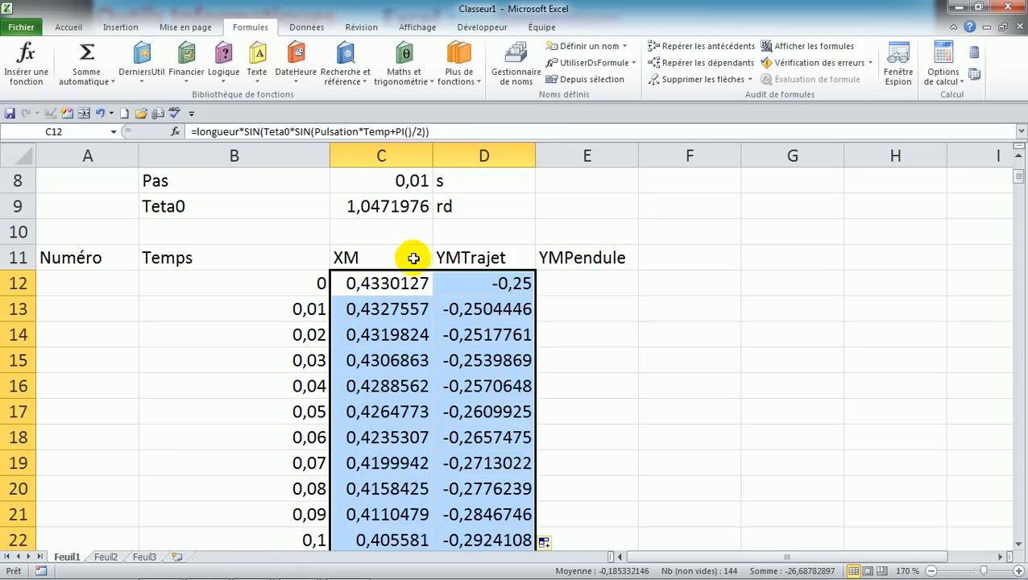
# Insert a scatter chart with smooth lines and no markers from the XM and YMTrajet columns, C11:D83, including the headers
pyautogui.moveTo(358, 258); pyautogui.dragTo(436, 489)
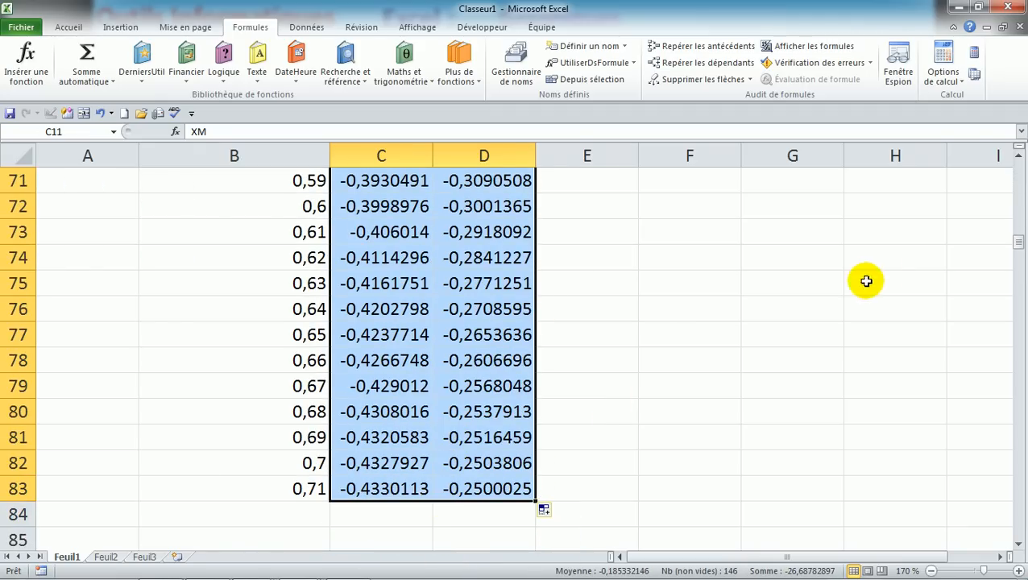
pyautogui.moveTo(1021, 190); pyautogui.dragTo(1020, 178)
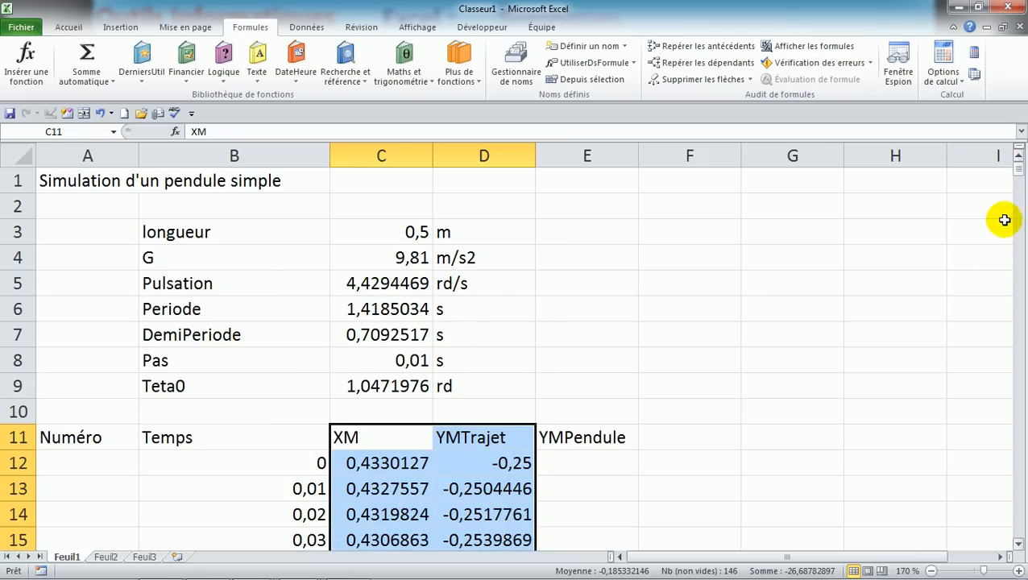
pyautogui.moveTo(1018, 529); pyautogui.dragTo(1019, 528)
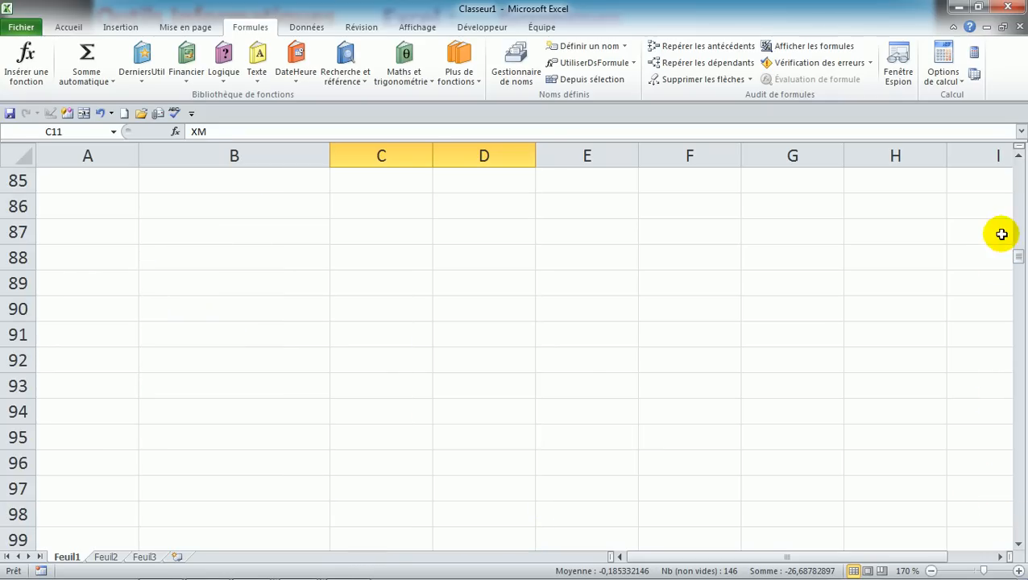
pyautogui.click(1017, 154)
pyautogui.click(1017, 155)
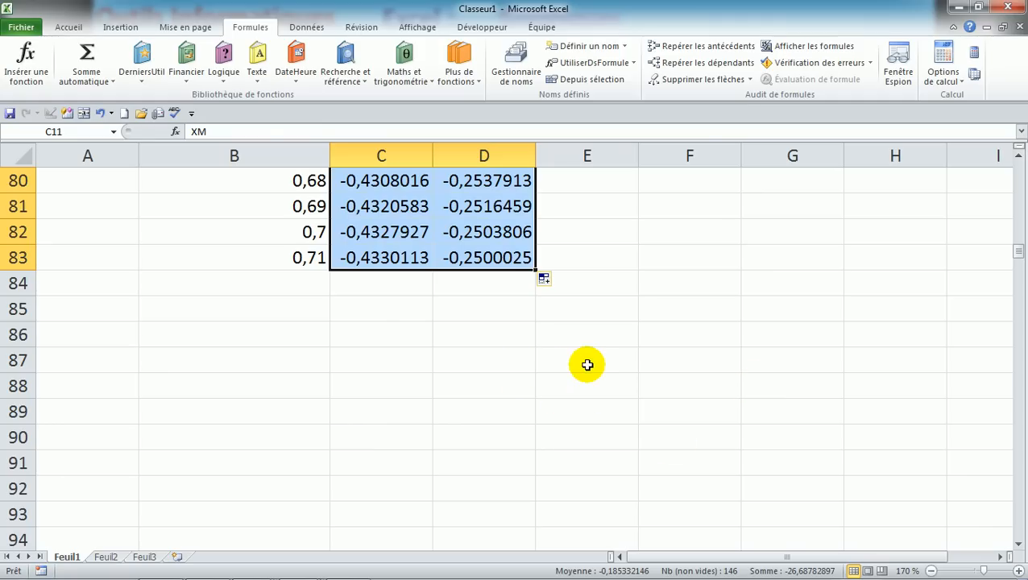
pyautogui.click(132, 26)
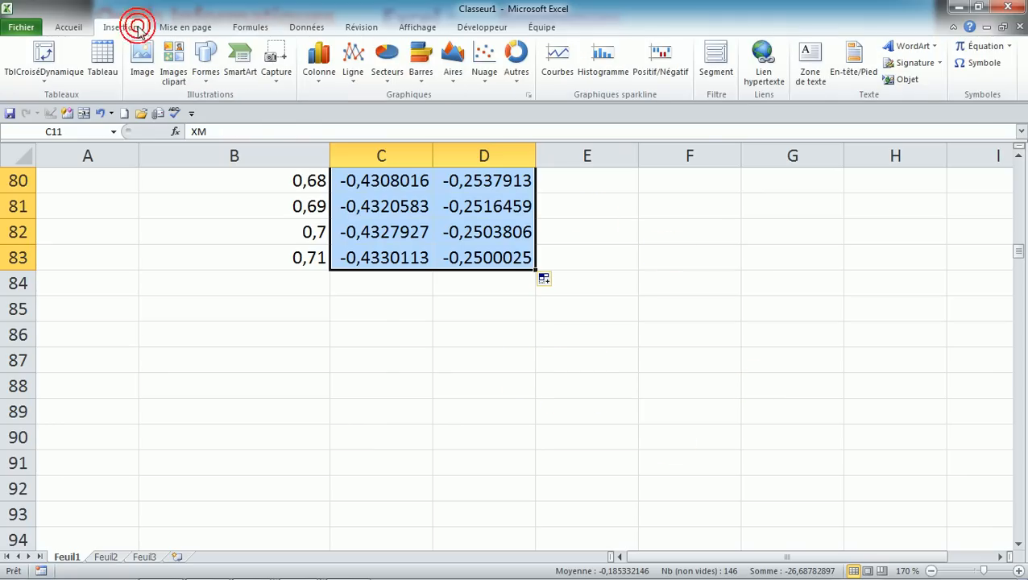
pyautogui.click(484, 78)
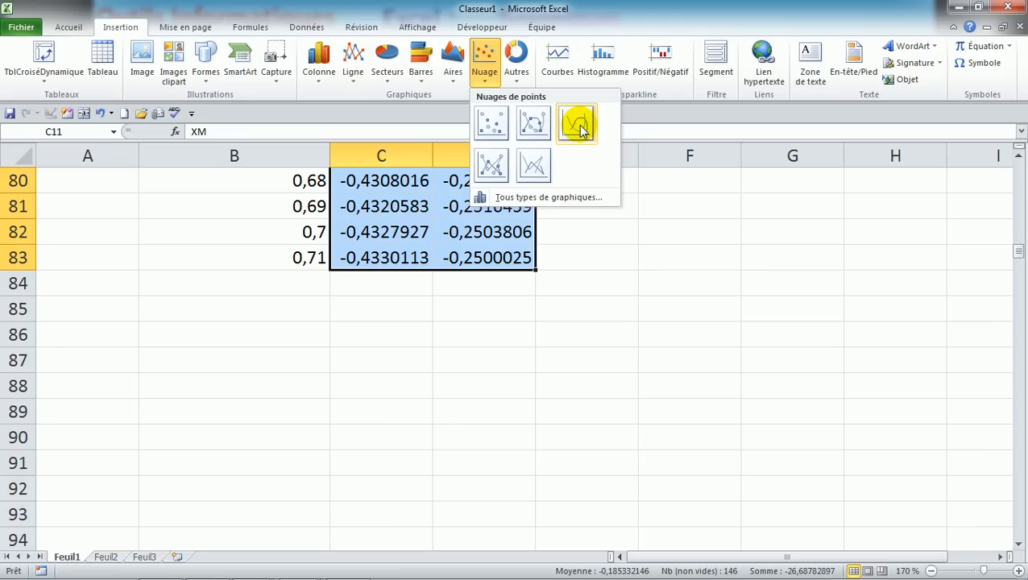
pyautogui.click(578, 126)
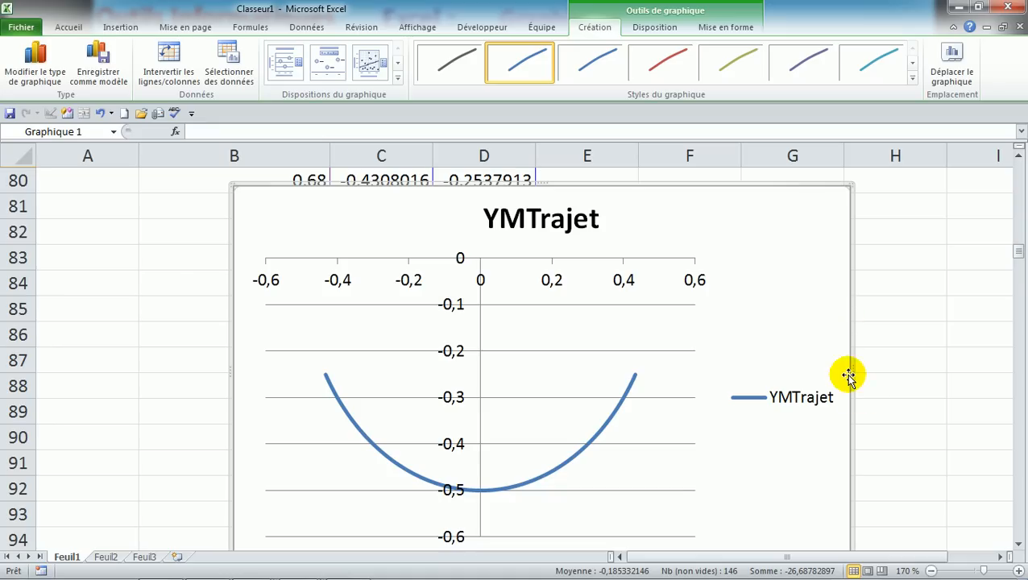
# Widen the YMTrajet chart on both sides and move it right so that it starts over column C
pyautogui.moveTo(853, 369); pyautogui.dragTo(942, 372)
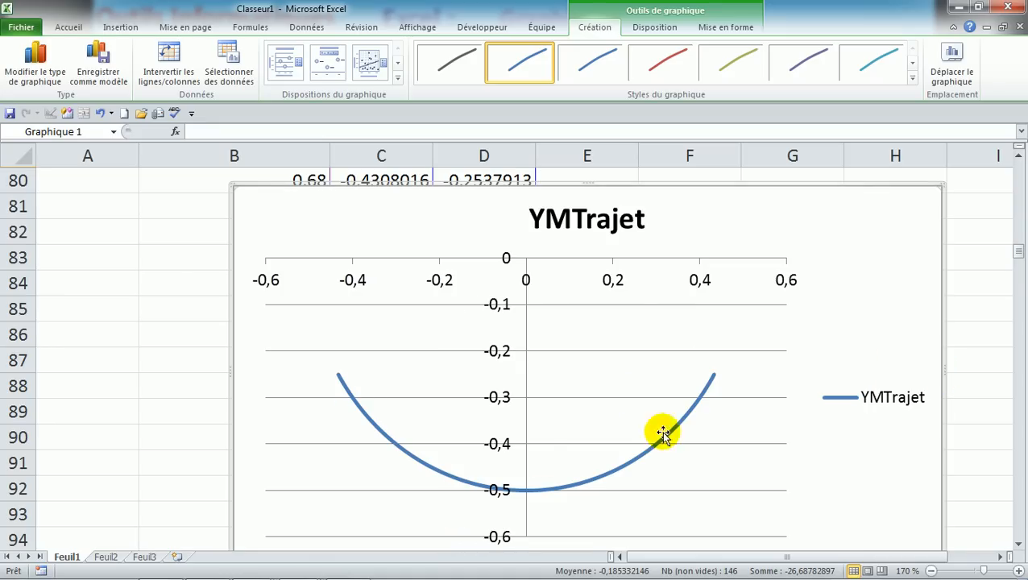
pyautogui.moveTo(232, 368); pyautogui.dragTo(94, 366)
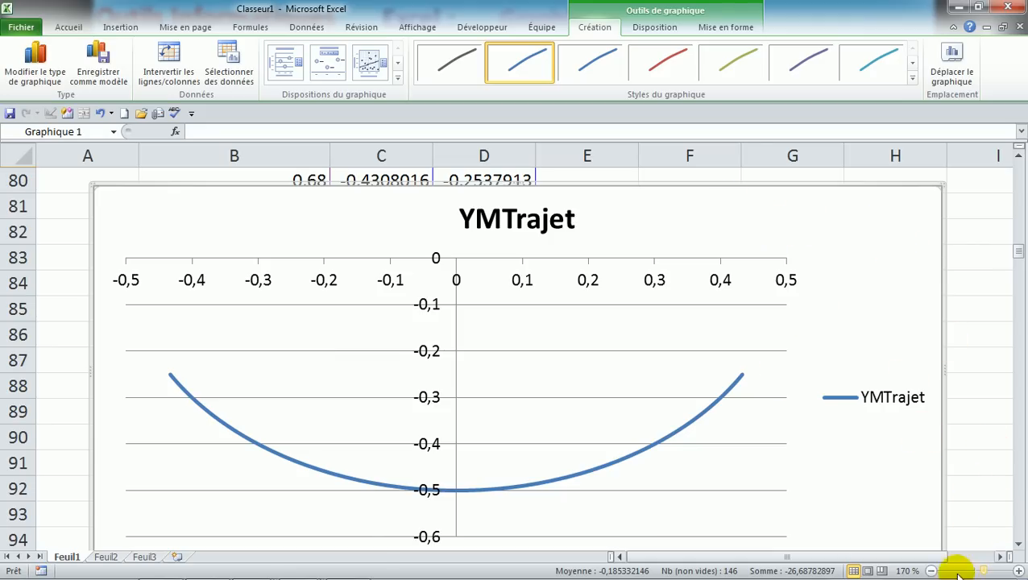
pyautogui.click(932, 571)
pyautogui.click(932, 571)
pyautogui.click(932, 571)
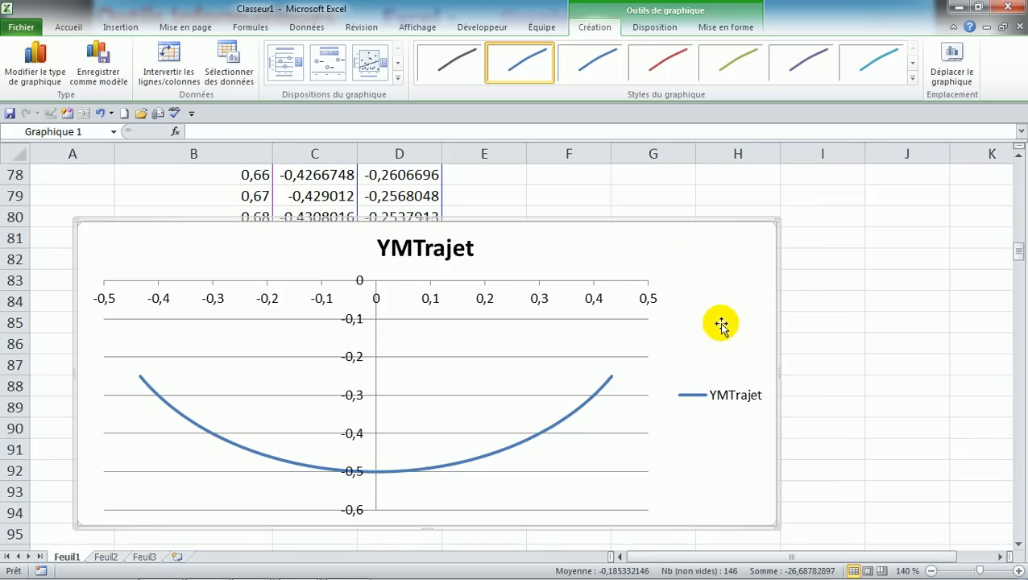
pyautogui.moveTo(644, 225); pyautogui.dragTo(888, 235)
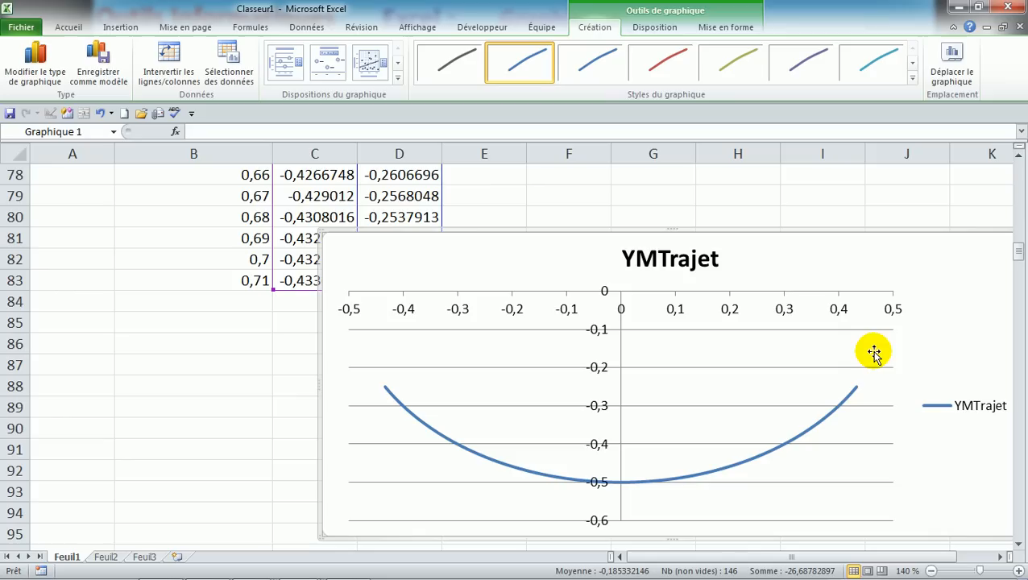
# Move the chart's legend inside the plot area, near its lower right corner
pyautogui.click(870, 319)
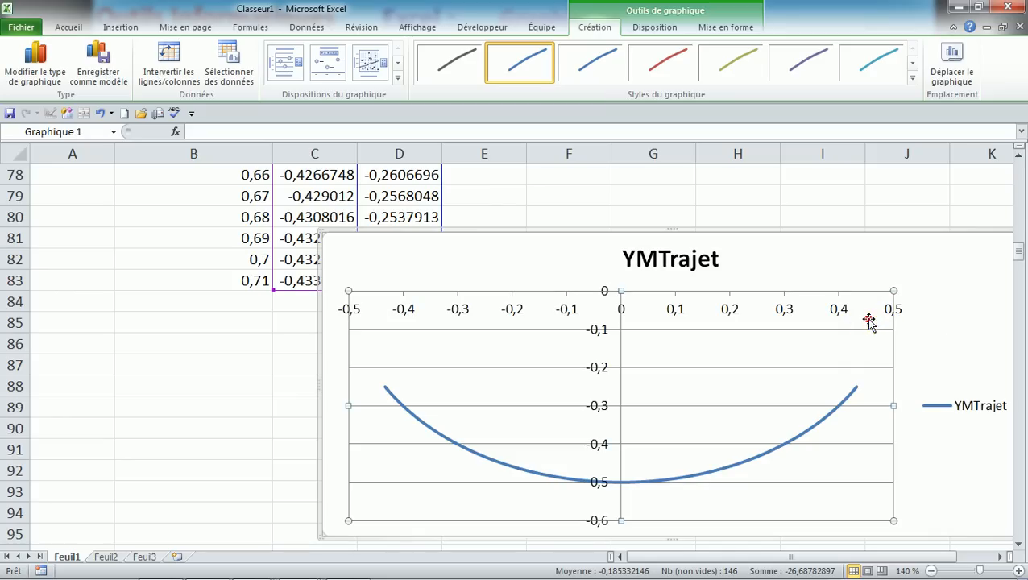
pyautogui.click(957, 414)
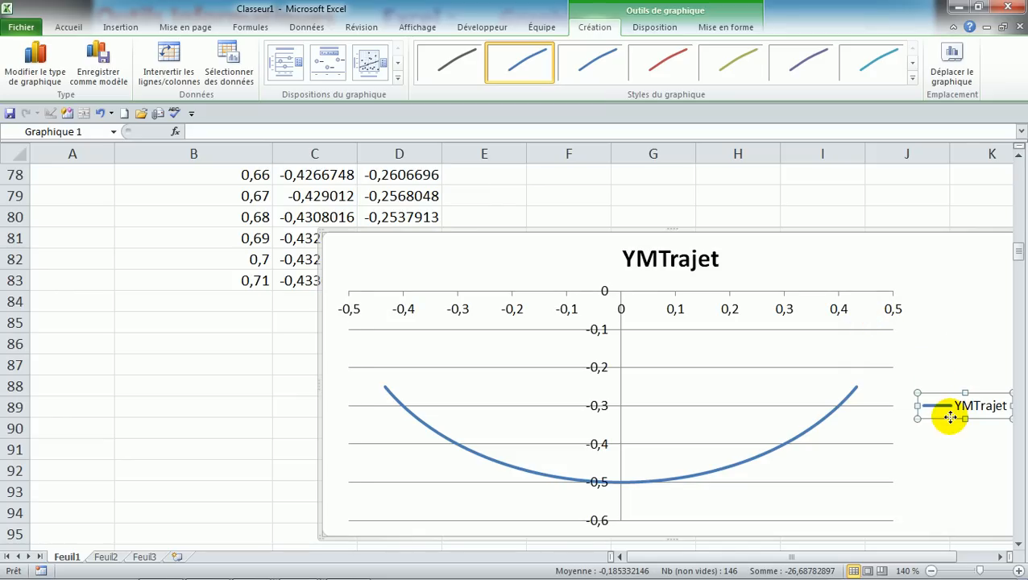
pyautogui.moveTo(949, 415); pyautogui.dragTo(822, 498)
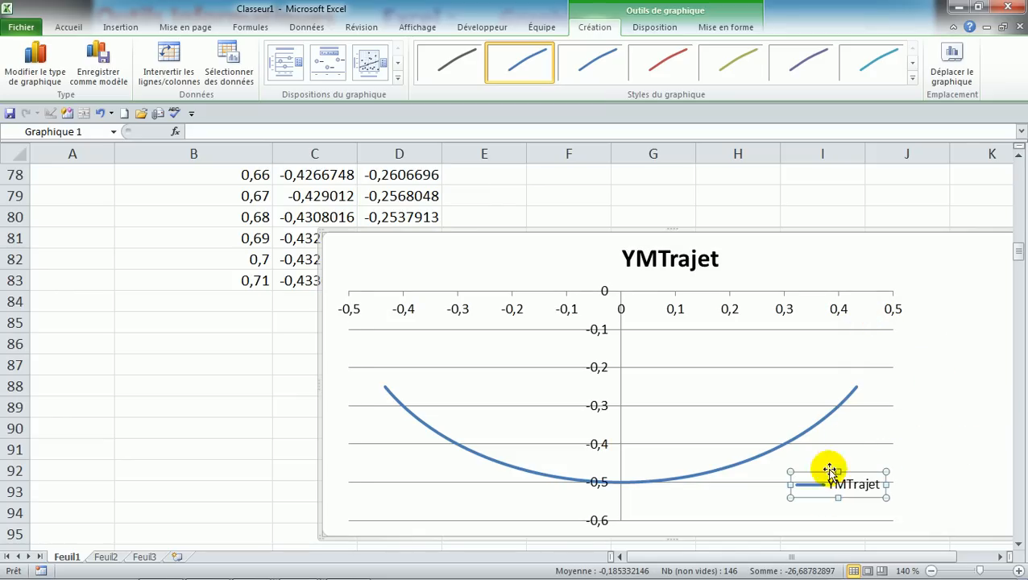
pyautogui.click(870, 363)
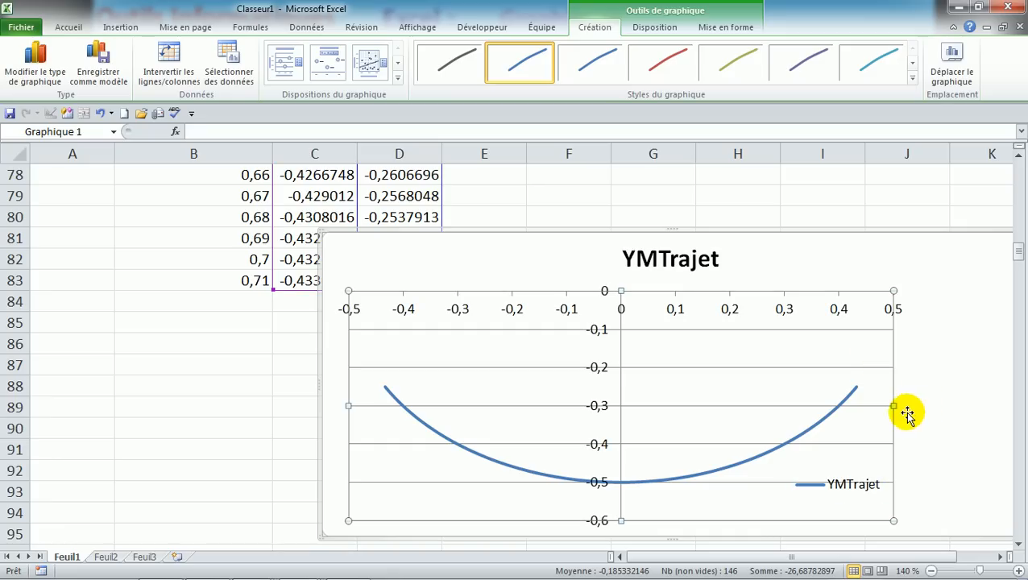
# Widen the plot area into the space freed by the legend, shift the chart left and narrow it from its right edge
pyautogui.moveTo(894, 405); pyautogui.dragTo(980, 405)
pyautogui.moveTo(895, 232); pyautogui.dragTo(828, 228)
pyautogui.moveTo(958, 378); pyautogui.dragTo(891, 400)
pyautogui.click(864, 378)
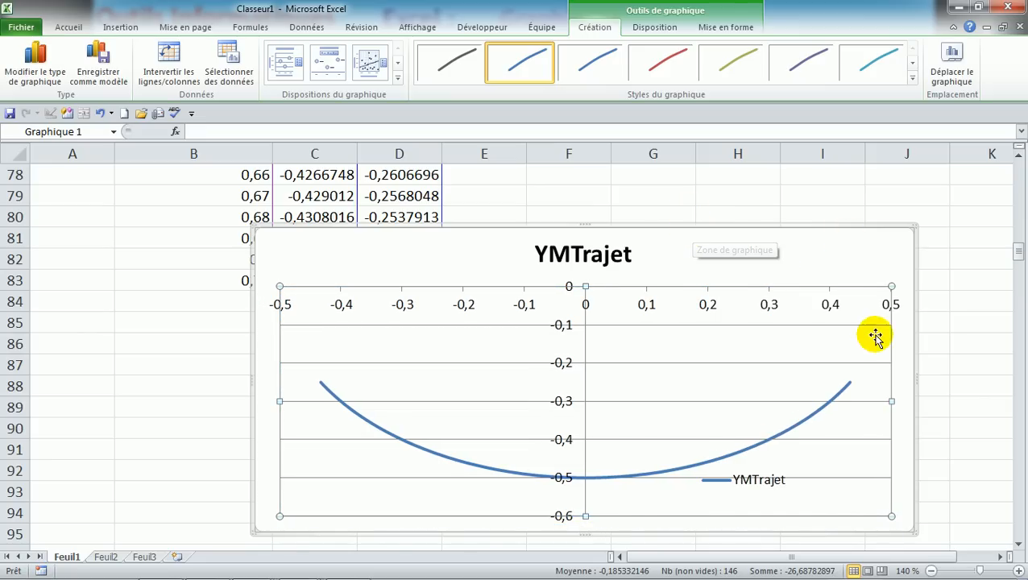
# Move the chart to the right of the data, clear of columns A to D alongside rows 69 to 83, and deselect it
pyautogui.click(841, 228)
pyautogui.moveTo(832, 227); pyautogui.dragTo(894, 191)
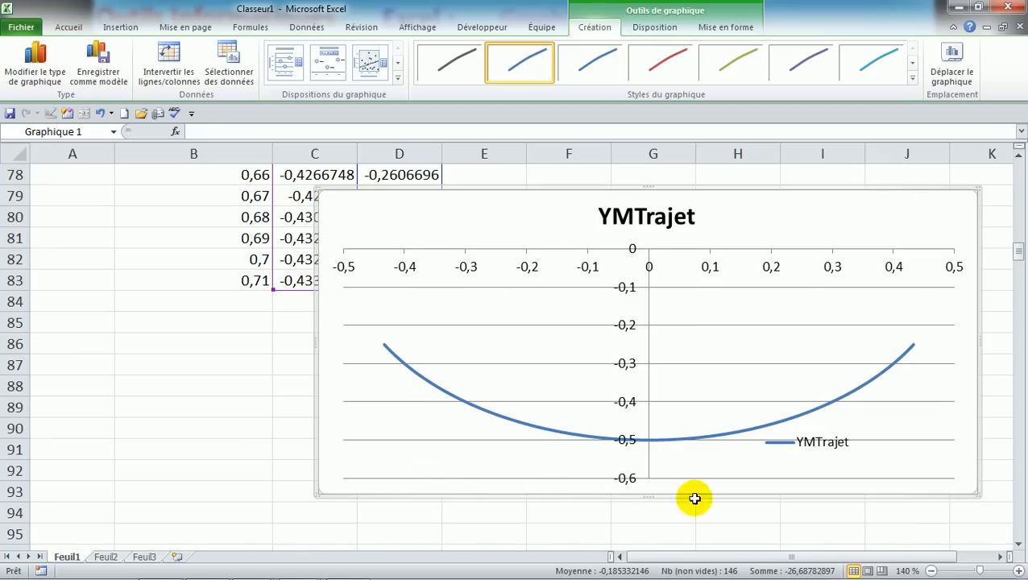
pyautogui.click(932, 571)
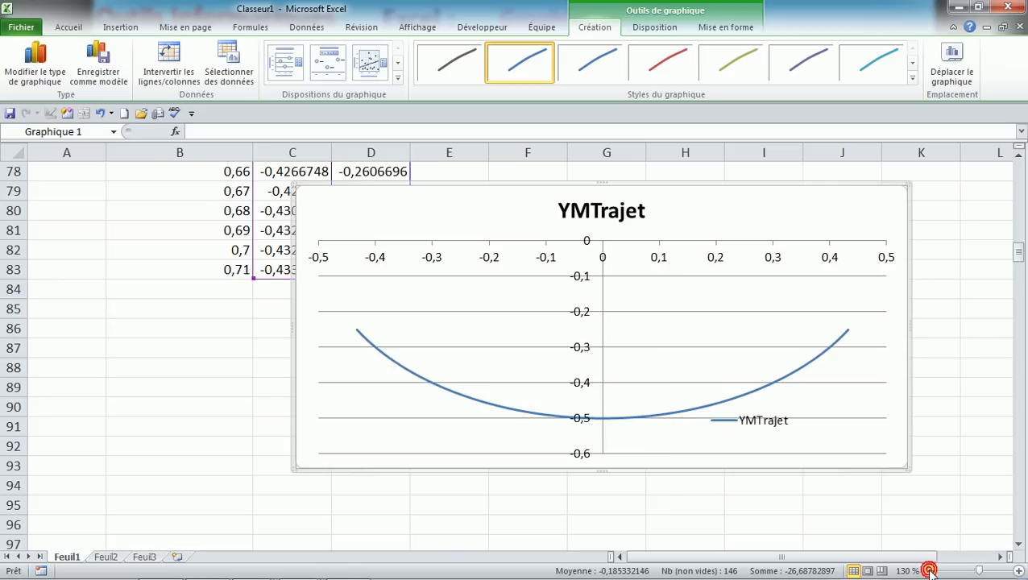
pyautogui.click(932, 571)
pyautogui.moveTo(661, 199); pyautogui.dragTo(811, 175)
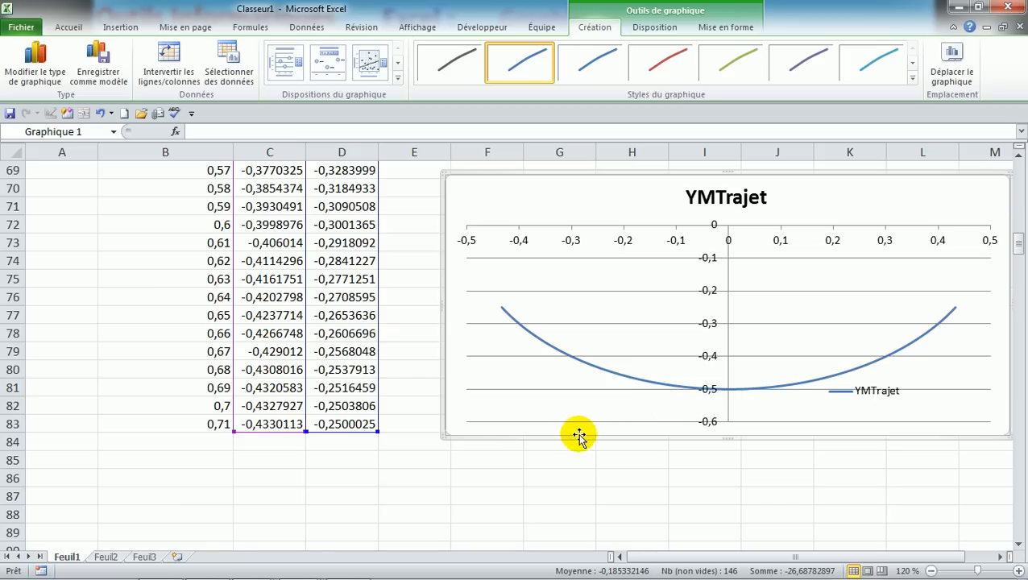
pyautogui.click(515, 477)
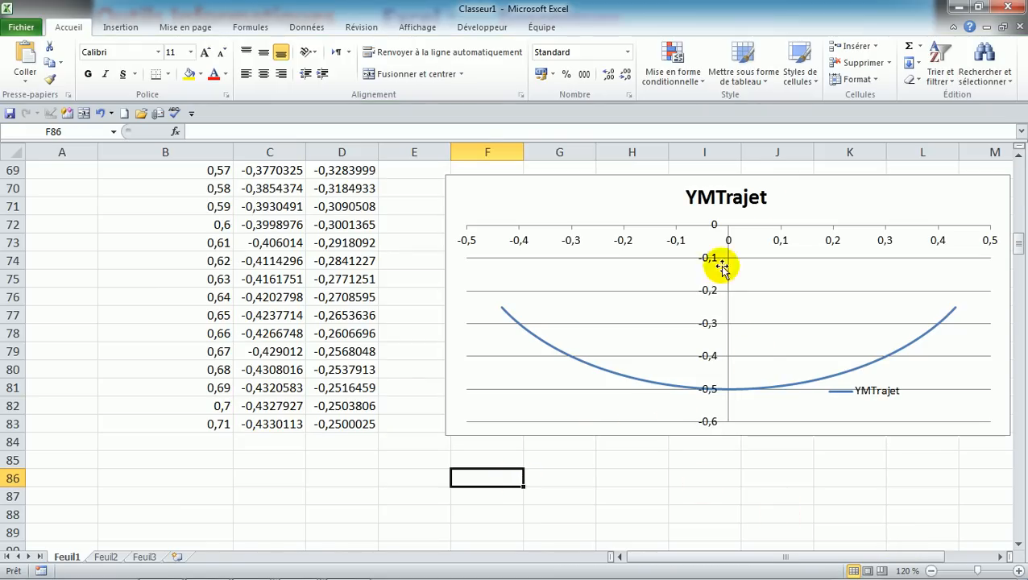
# Enlarge the YMTrajet chart by extending its lower edge down to row 88
pyautogui.click(785, 193)
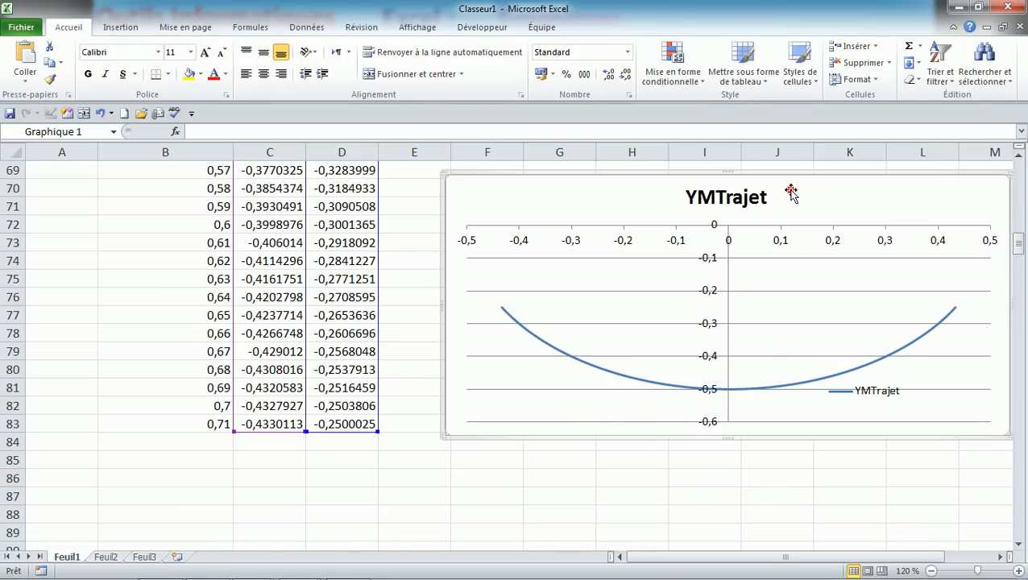
pyautogui.click(727, 439)
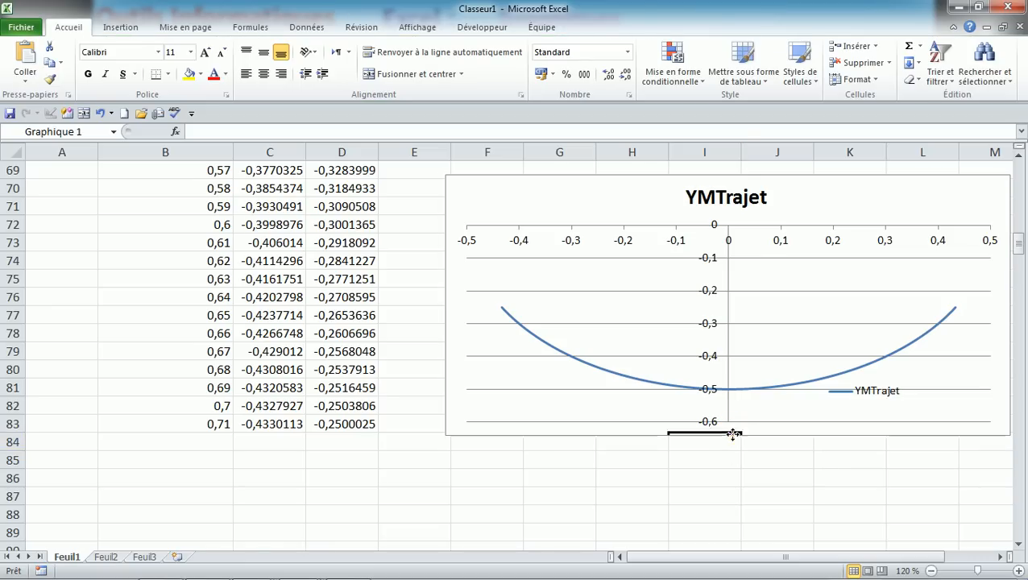
pyautogui.click(731, 432)
pyautogui.moveTo(731, 436); pyautogui.dragTo(734, 509)
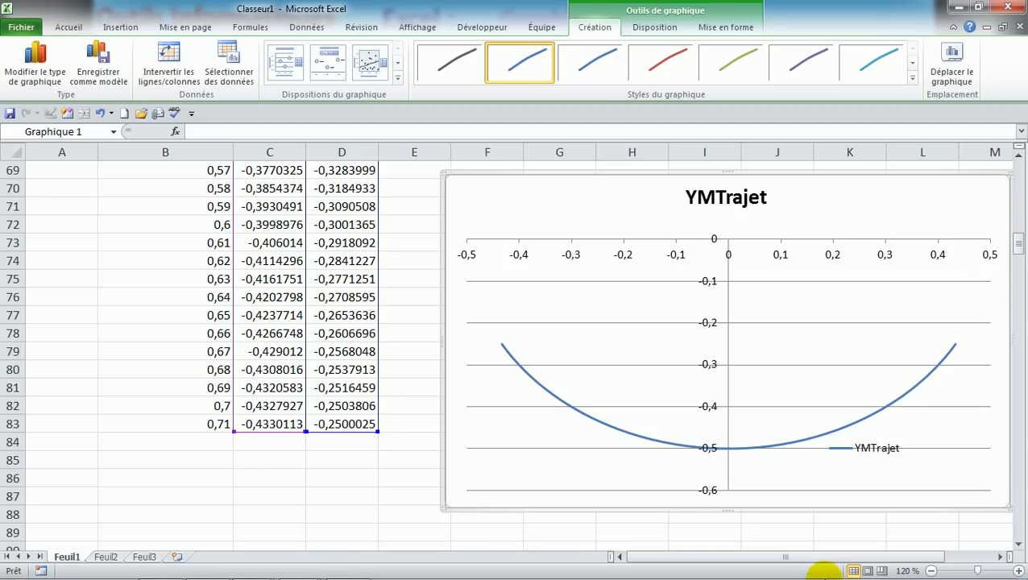
pyautogui.moveTo(596, 564)
pyautogui.click(348, 567)
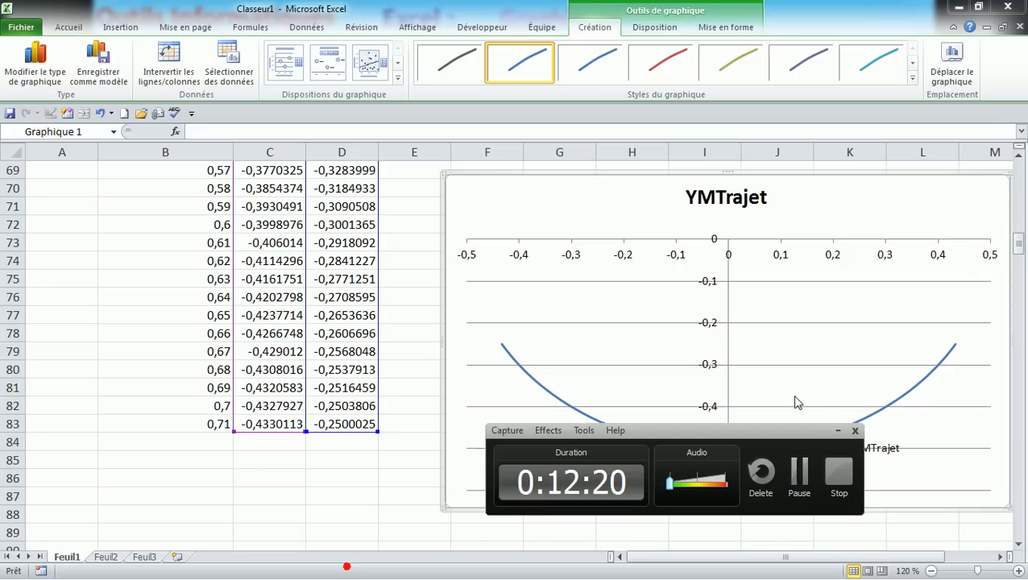
pyautogui.click(794, 475)
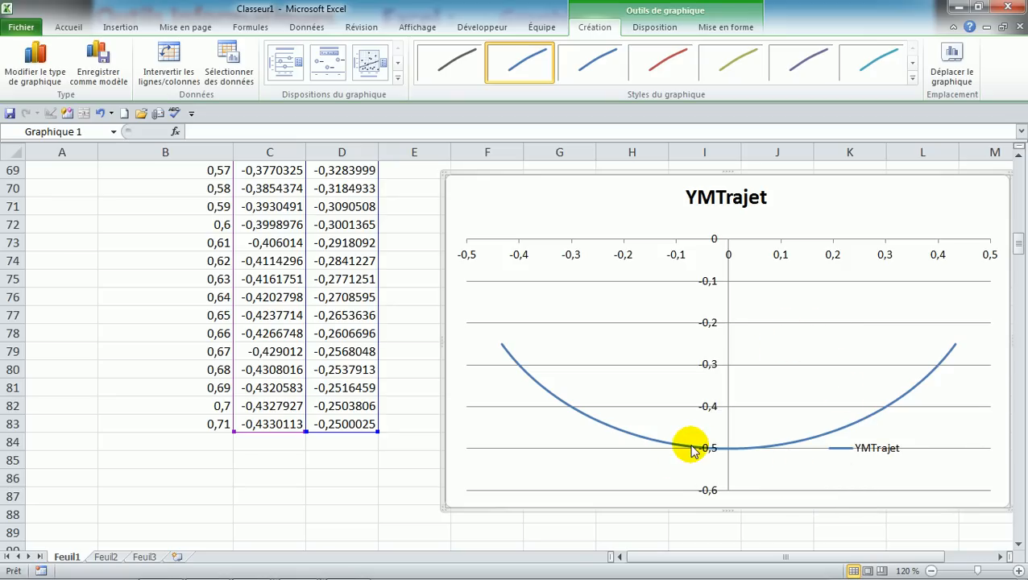
pyautogui.moveTo(693, 452)
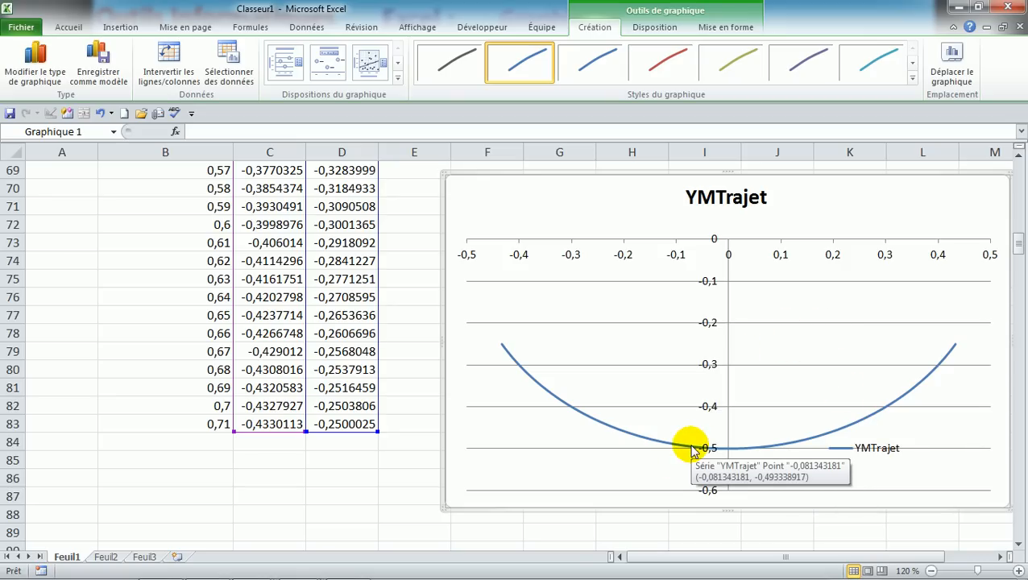
# Enter 0 in cell C86 and 0 in cell E86, below the trajectory data
pyautogui.click(284, 460)
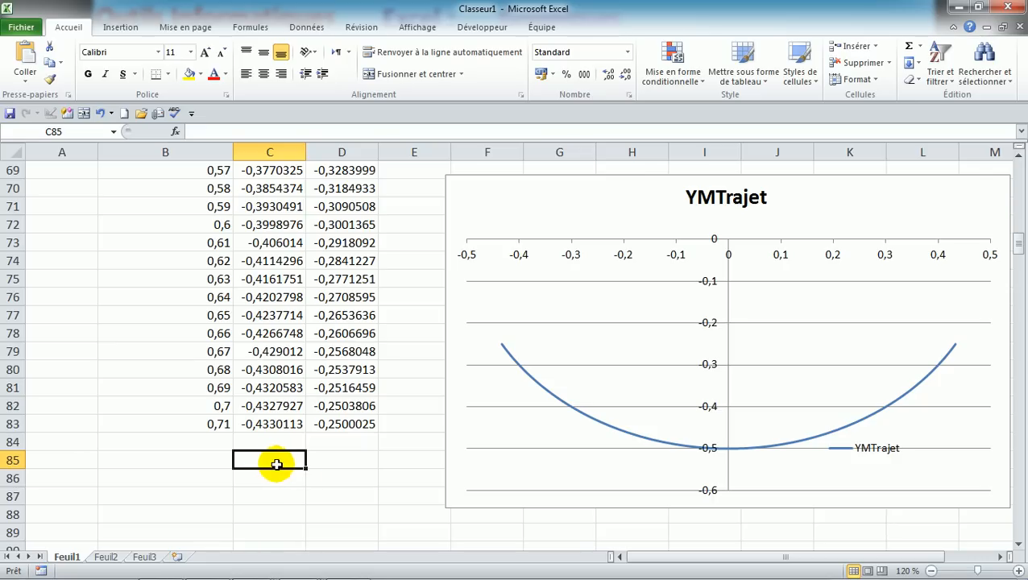
pyautogui.click(270, 479)
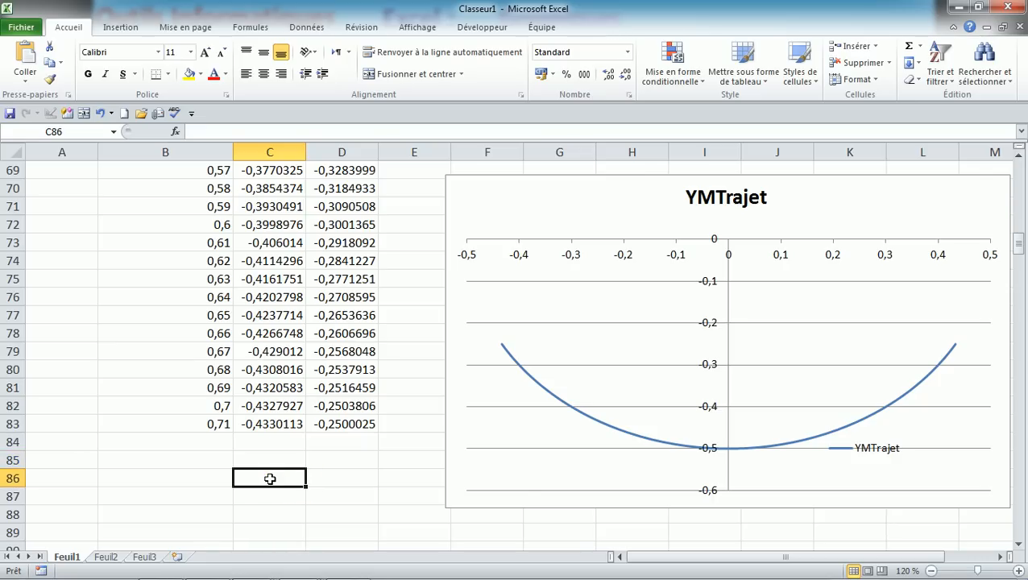
pyautogui.moveTo(12, 441); pyautogui.dragTo(9, 453)
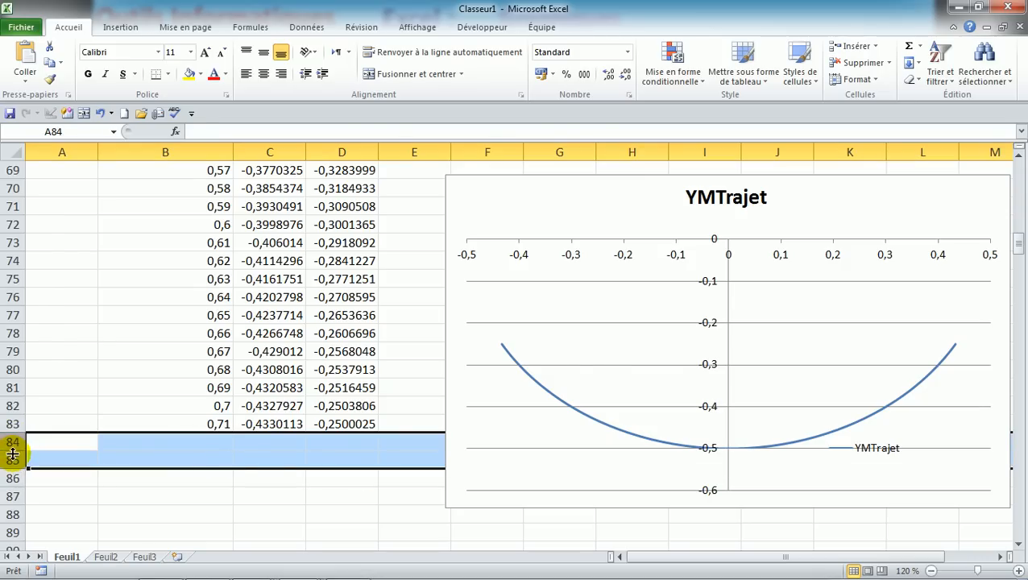
pyautogui.click(282, 481)
pyautogui.write('0')
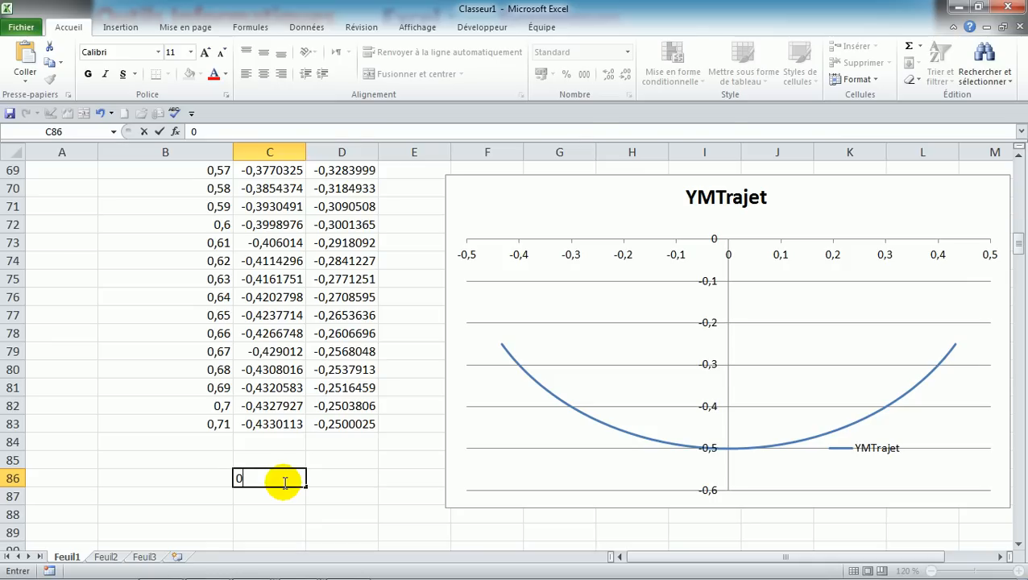
pyautogui.press('Tab')
pyautogui.press('Tab')
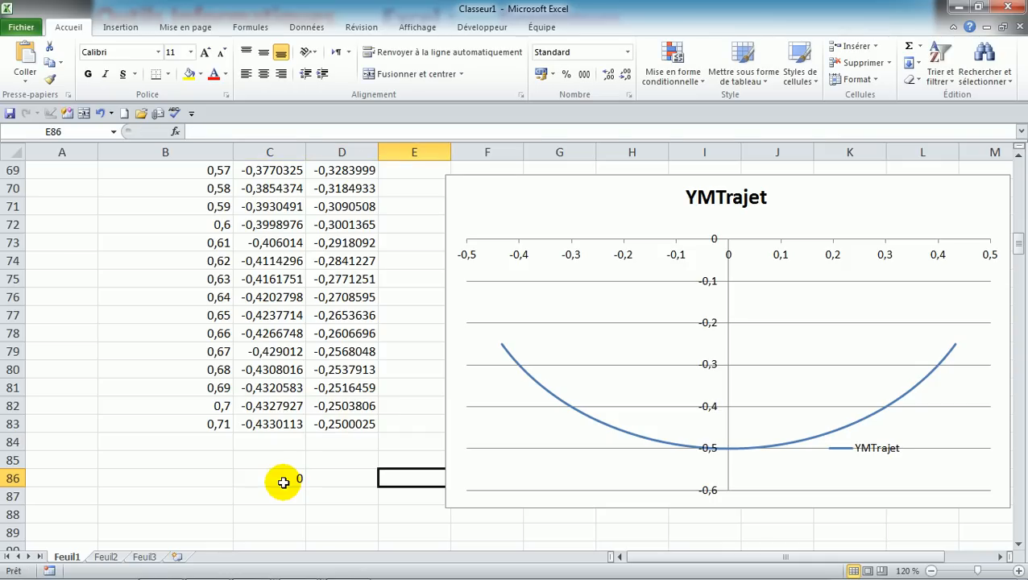
pyautogui.write('0')
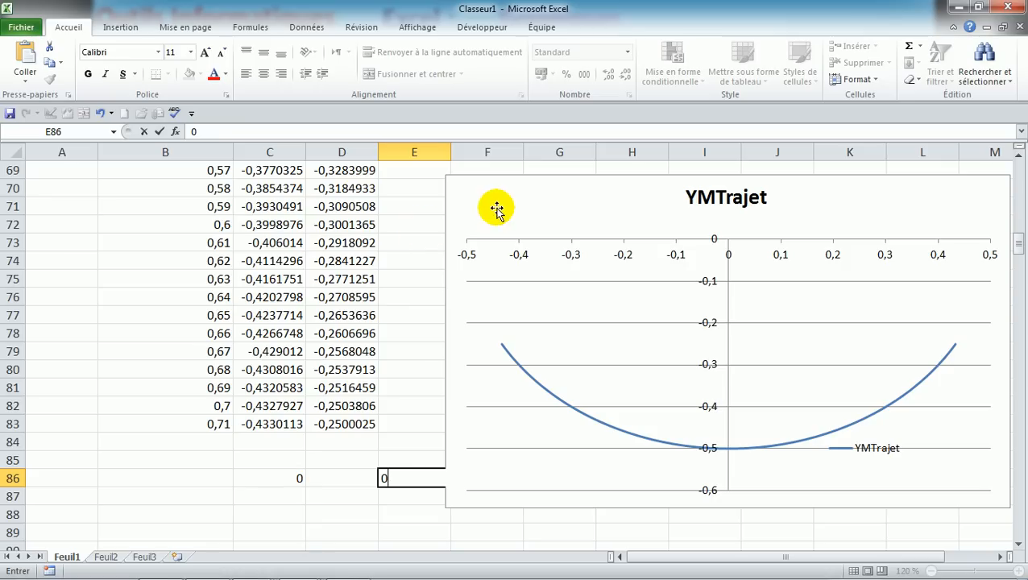
# Move the YMTrajet chart right until it starts at about column I, freeing columns E to H
pyautogui.moveTo(530, 176); pyautogui.dragTo(638, 184)
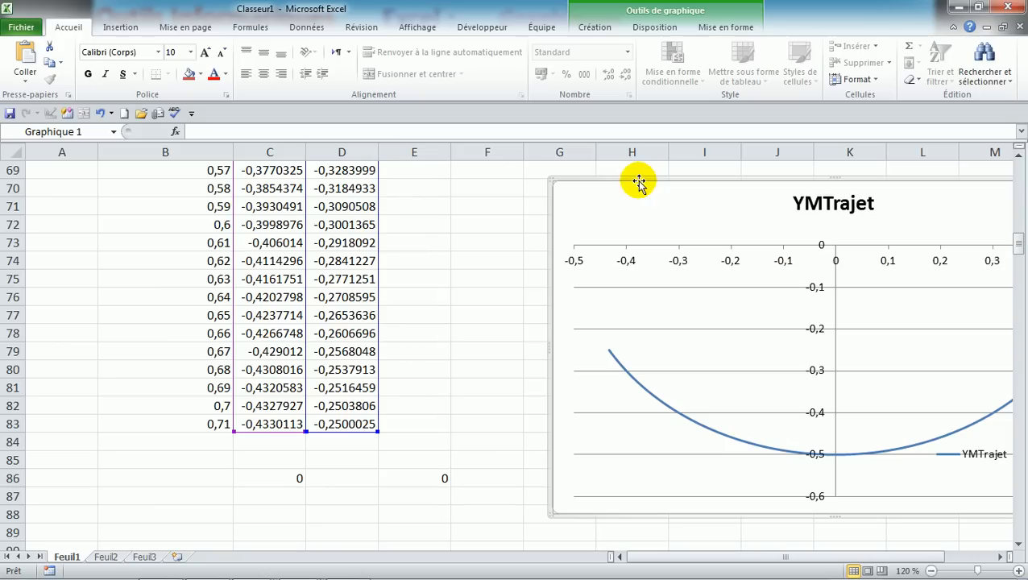
pyautogui.click(426, 477)
pyautogui.click(293, 495)
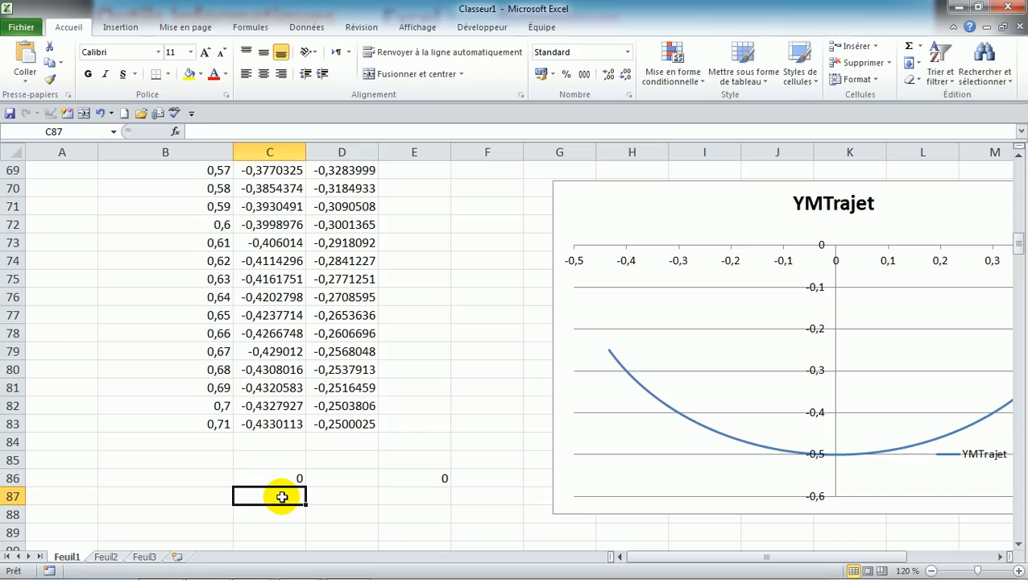
pyautogui.click(468, 442)
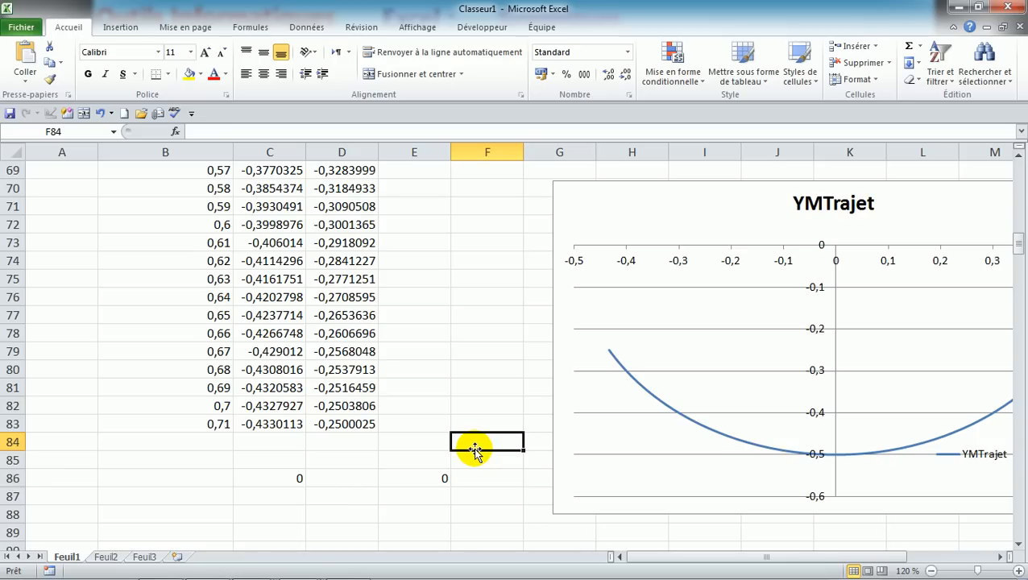
pyautogui.press('Up')
pyautogui.press('Down')
pyautogui.press('Left')
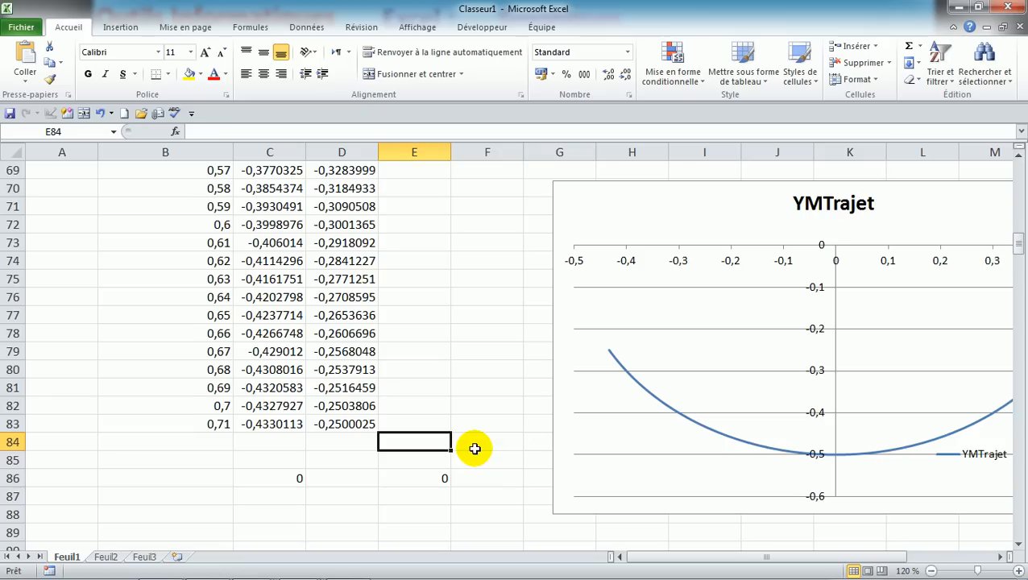
pyautogui.press('Right')
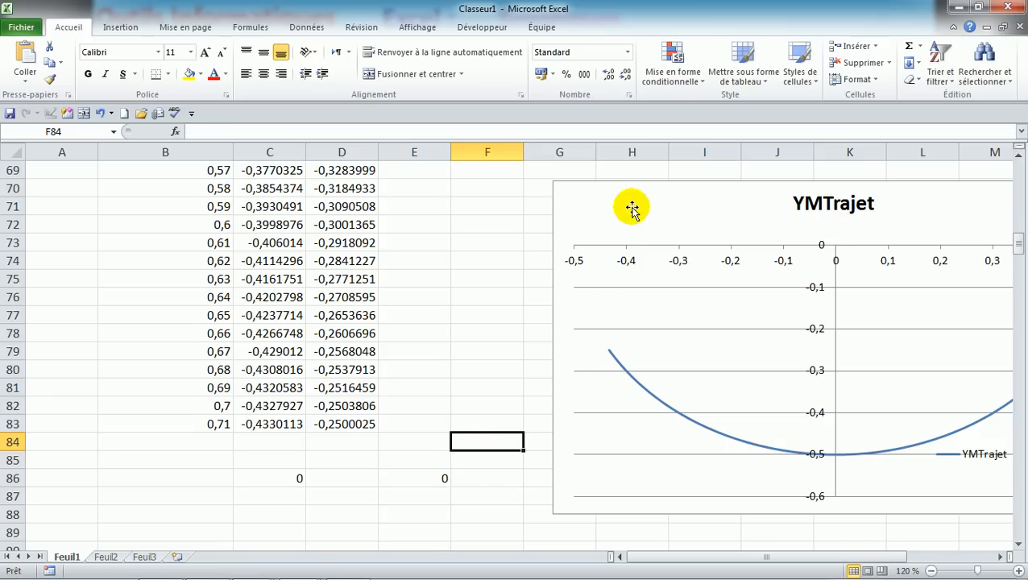
pyautogui.moveTo(649, 185); pyautogui.dragTo(762, 174)
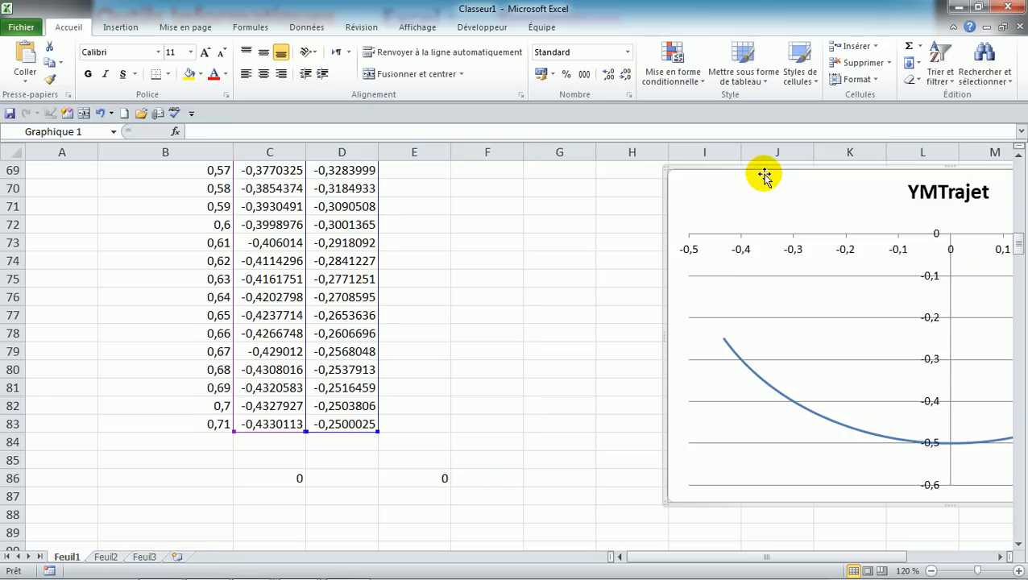
# Label cell G83 as Temp and enter 0,3 beside it in H83
pyautogui.click(542, 426)
pyautogui.write('Temp')
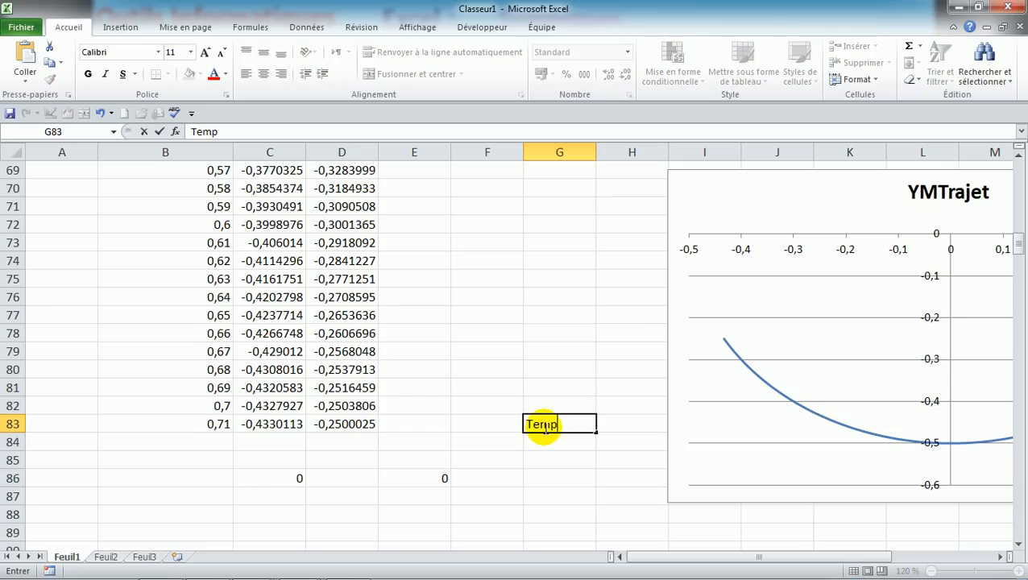
pyautogui.press('Tab')
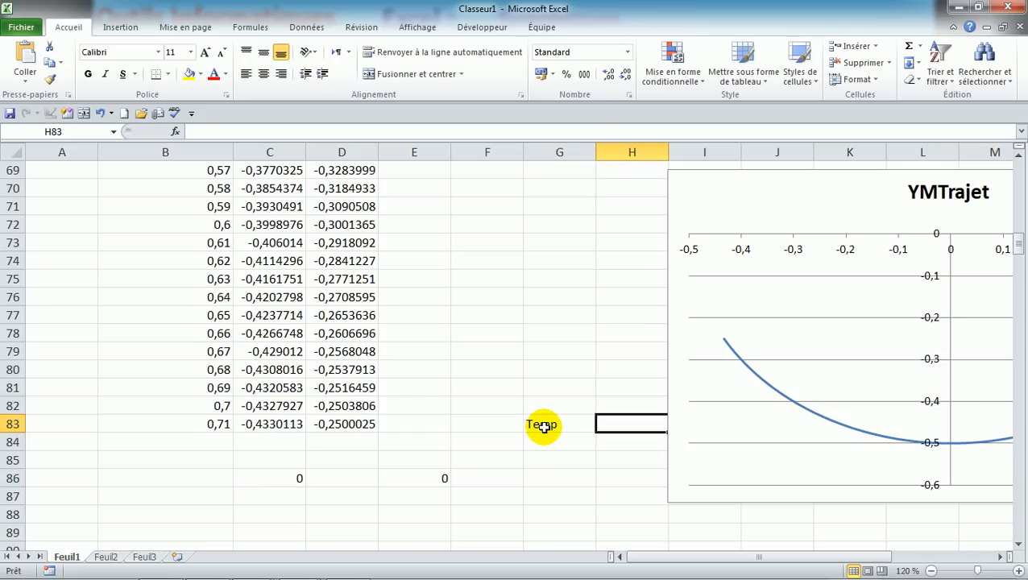
pyautogui.write('0,3')
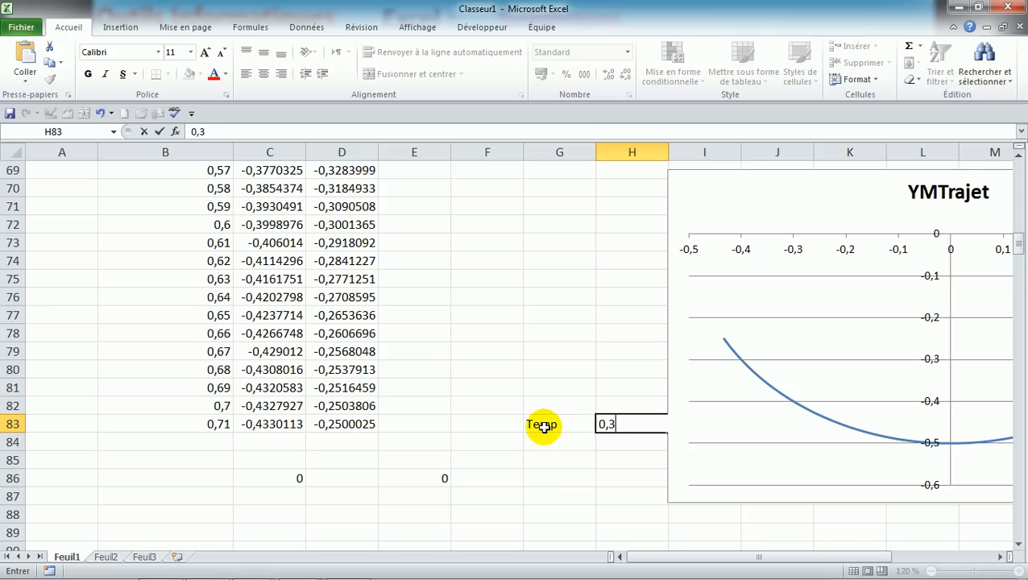
pyautogui.press('Return')
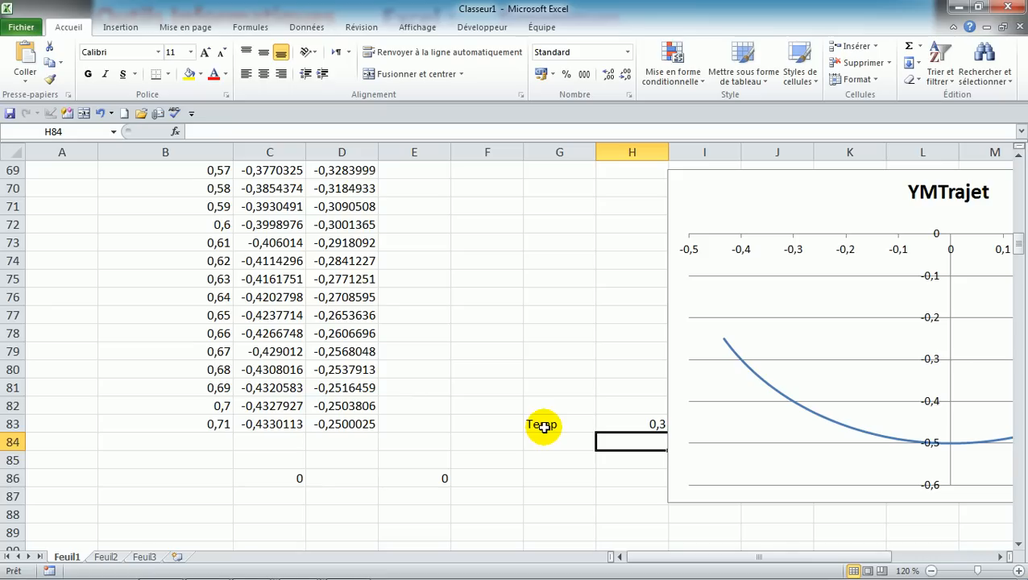
pyautogui.press('Down')
pyautogui.press('Down')
pyautogui.press('Left')
pyautogui.press('Left')
pyautogui.press('Left')
pyautogui.press('Left')
pyautogui.press('Left')
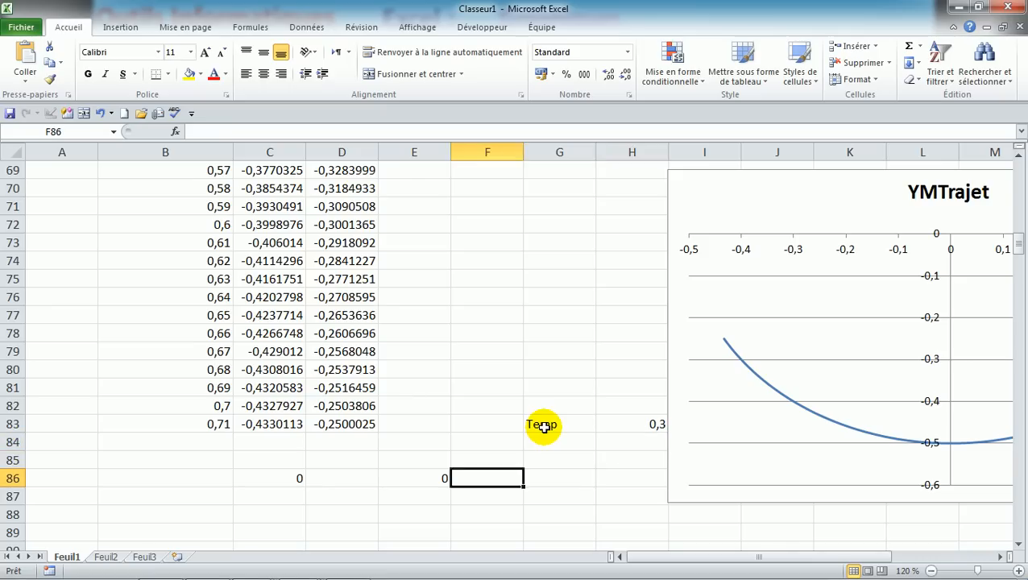
pyautogui.press('Down')
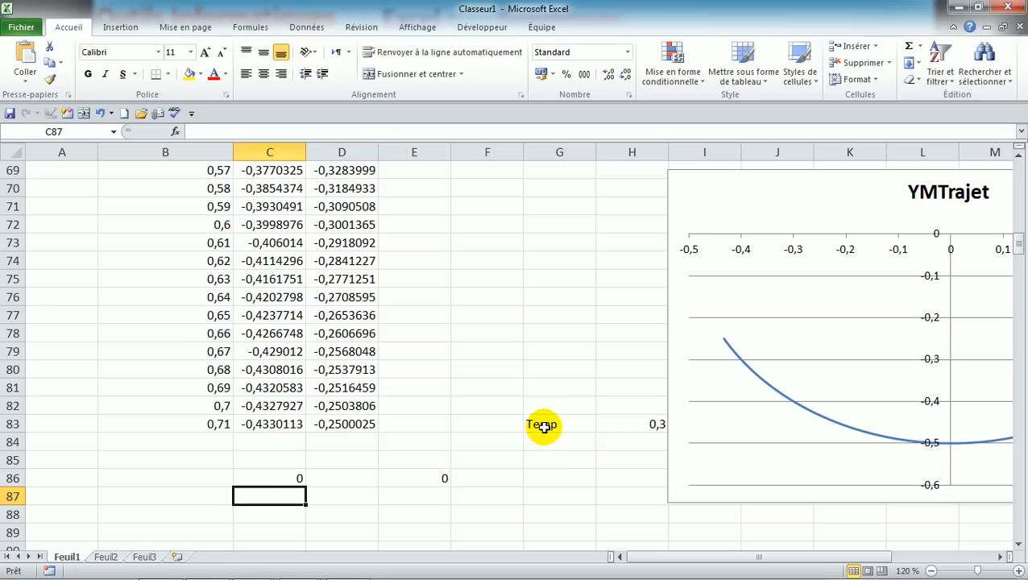
# Shift the YMTrajet chart slightly right, clear of column H, and select the Temp value in H83
pyautogui.click(650, 425)
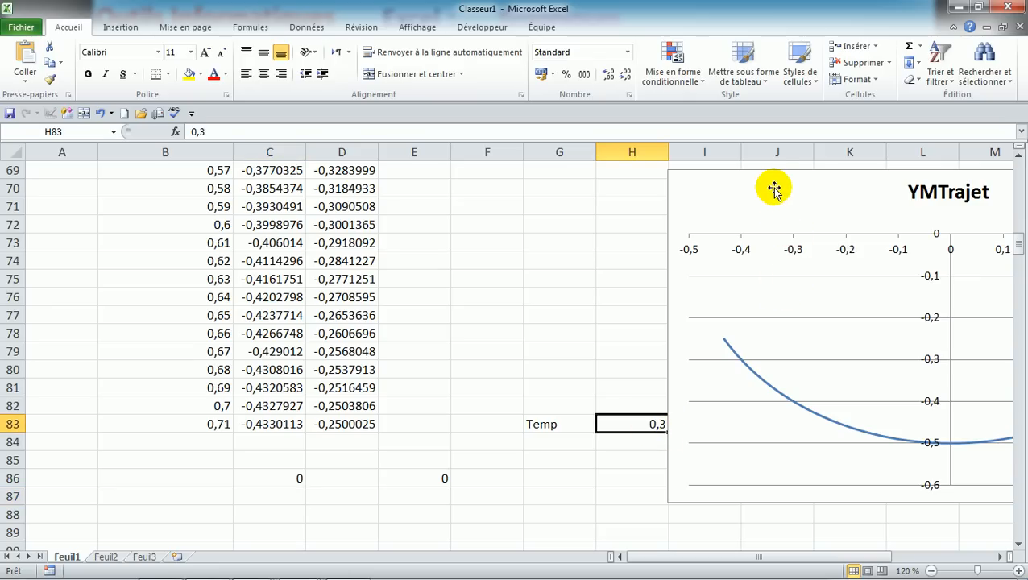
pyautogui.moveTo(773, 179); pyautogui.dragTo(788, 178)
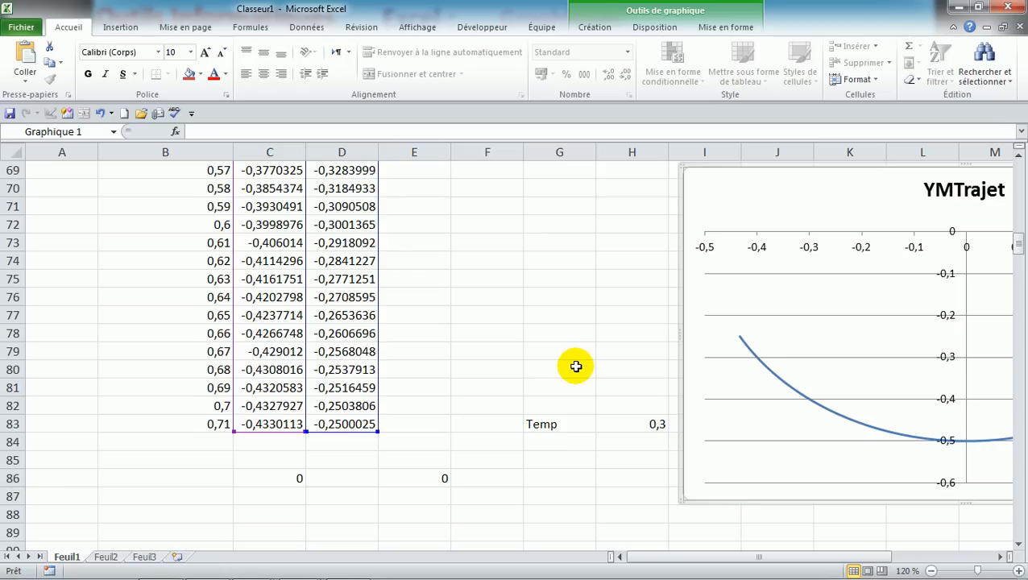
pyautogui.click(622, 420)
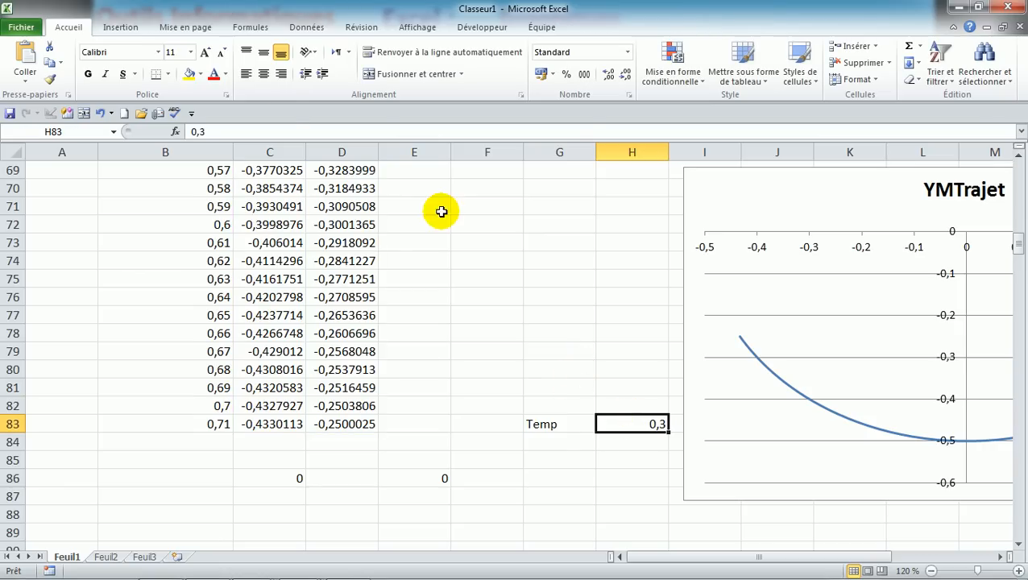
# Define the workbook-scoped name TempSim for cell H83
pyautogui.click(131, 27)
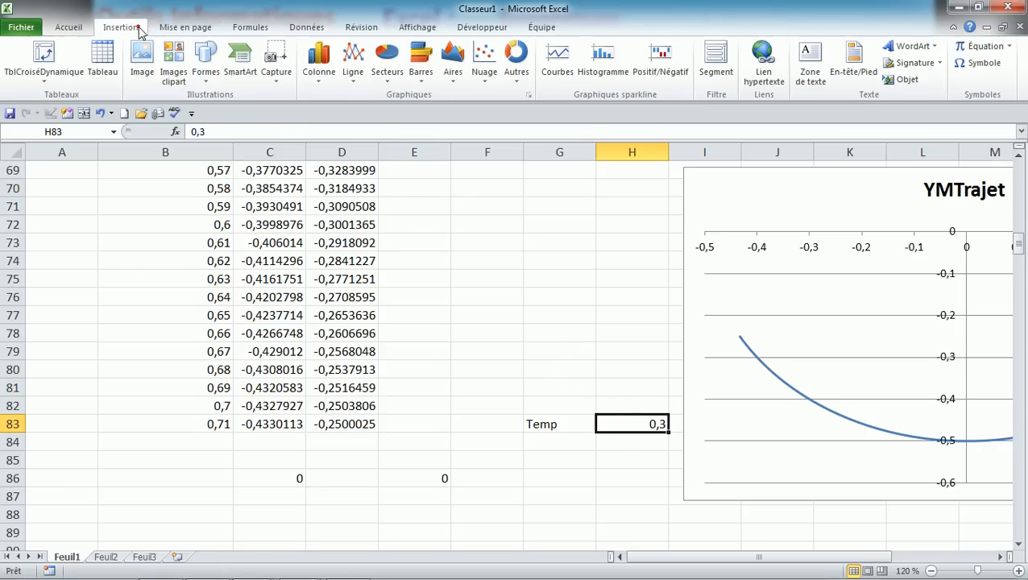
pyautogui.click(245, 29)
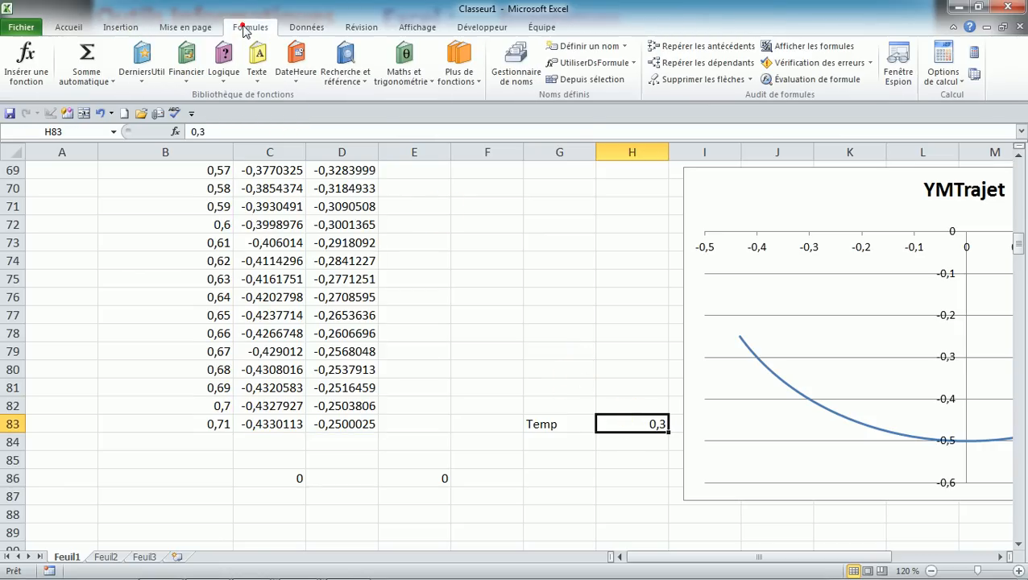
pyautogui.click(518, 58)
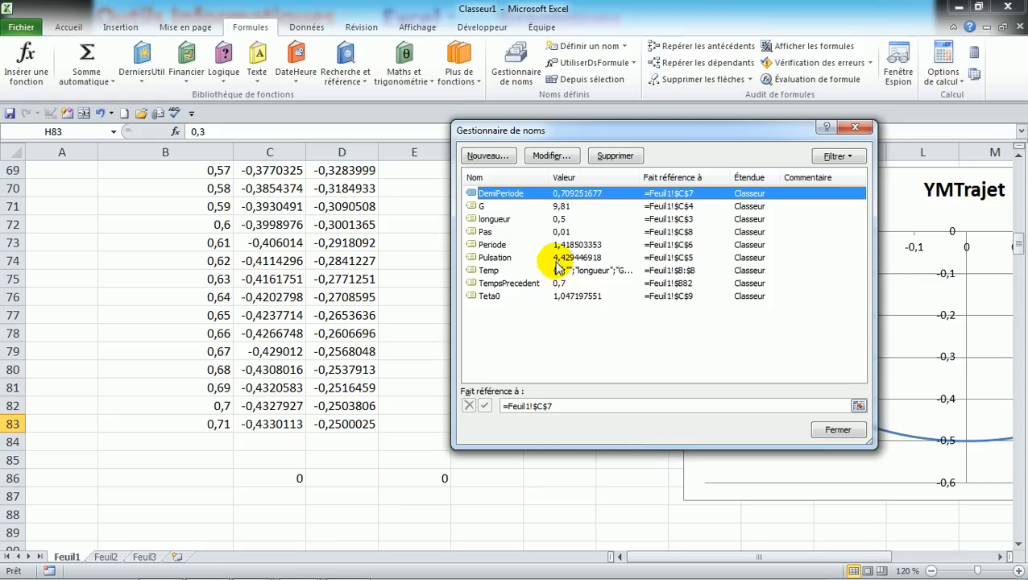
pyautogui.click(488, 156)
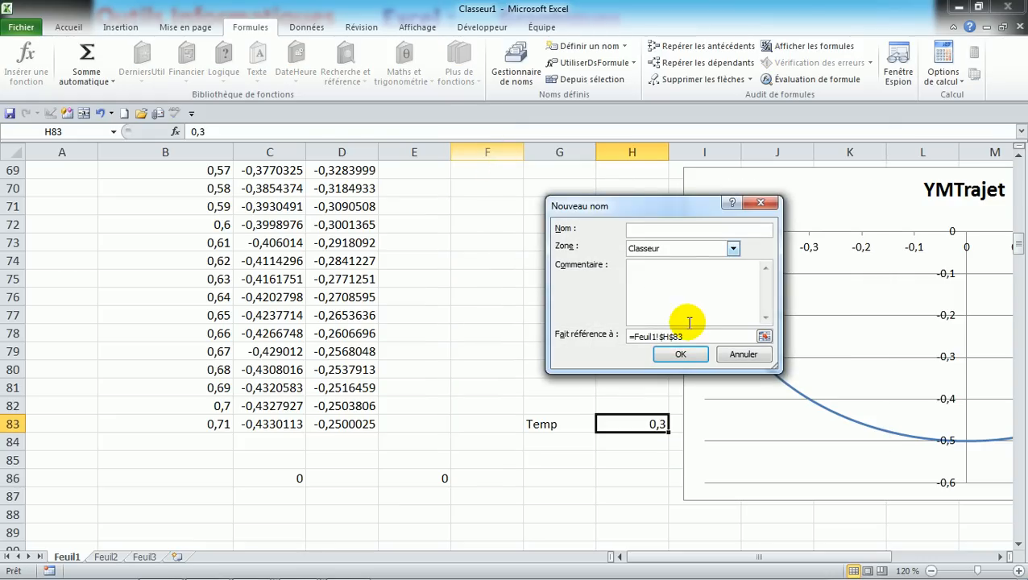
pyautogui.write('T')
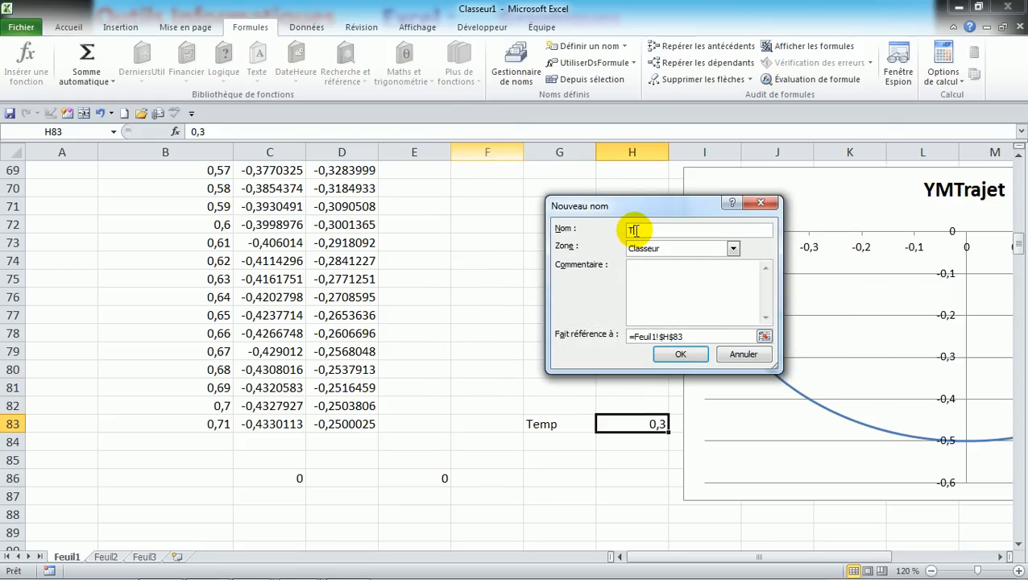
pyautogui.write('empSim')
pyautogui.click(680, 355)
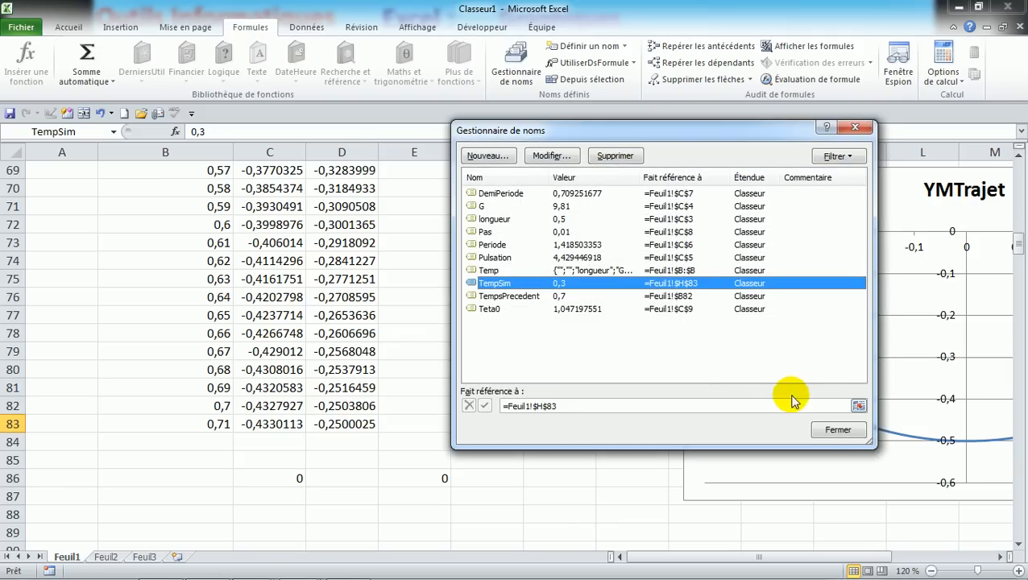
pyautogui.click(835, 431)
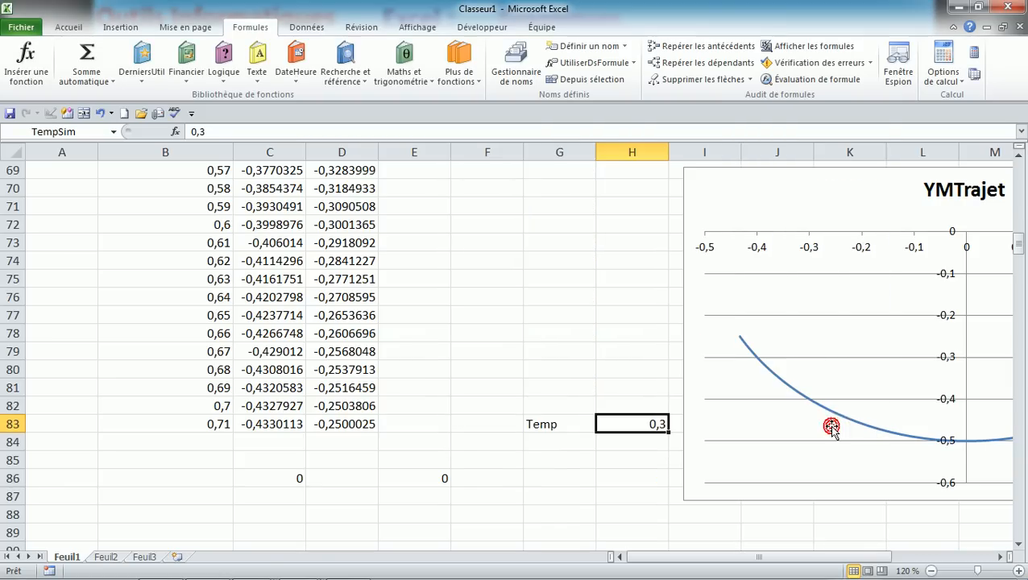
# Copy the x formula from C76 into C87 and replace Temp with TempSim, giving =longueur*SIN(Teta0*SIN(Pulsation*TempSim+PI()/2))
pyautogui.click(283, 298)
pyautogui.click(284, 300)
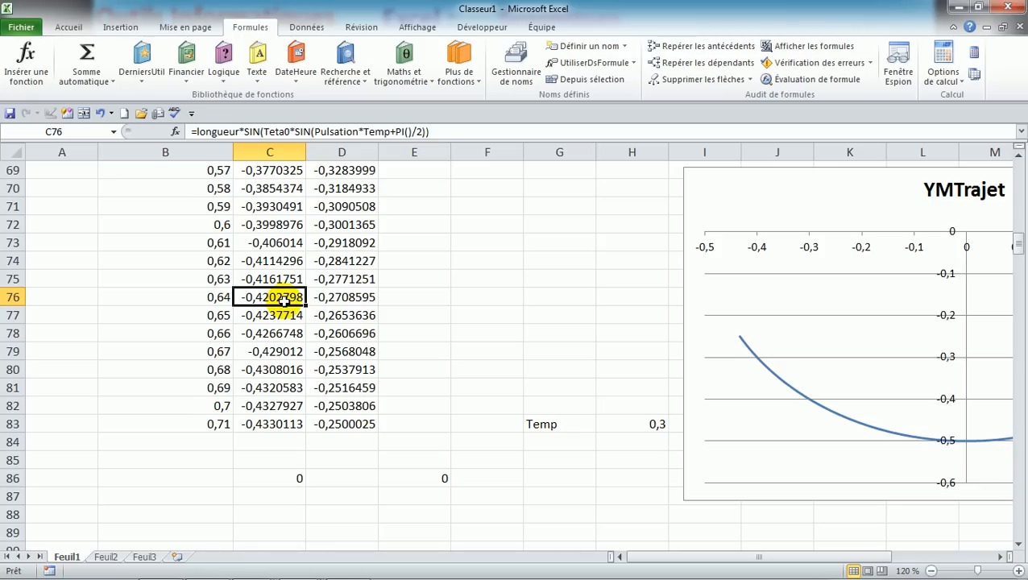
pyautogui.hotkey('ctrl', 'c')
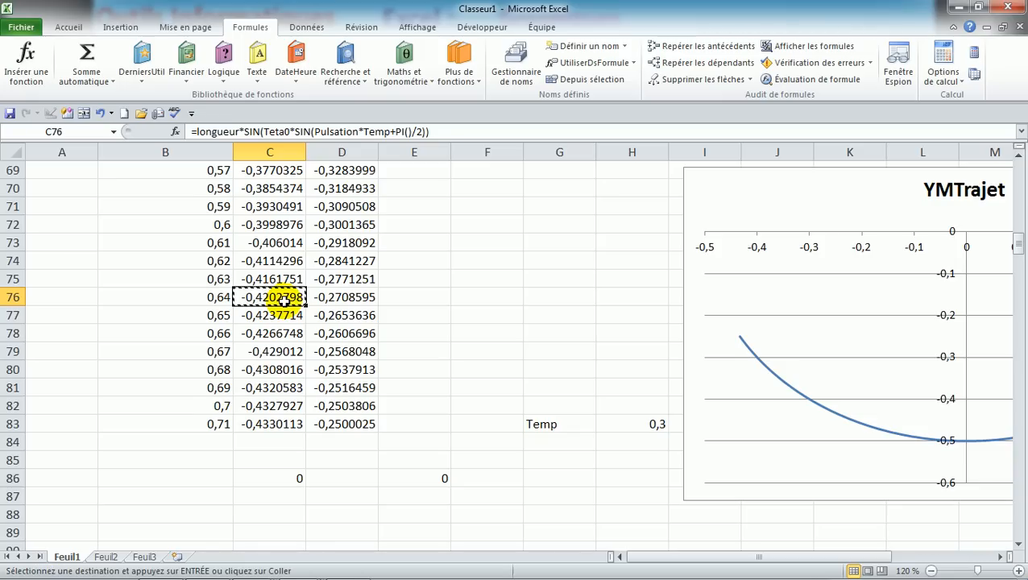
pyautogui.click(284, 497)
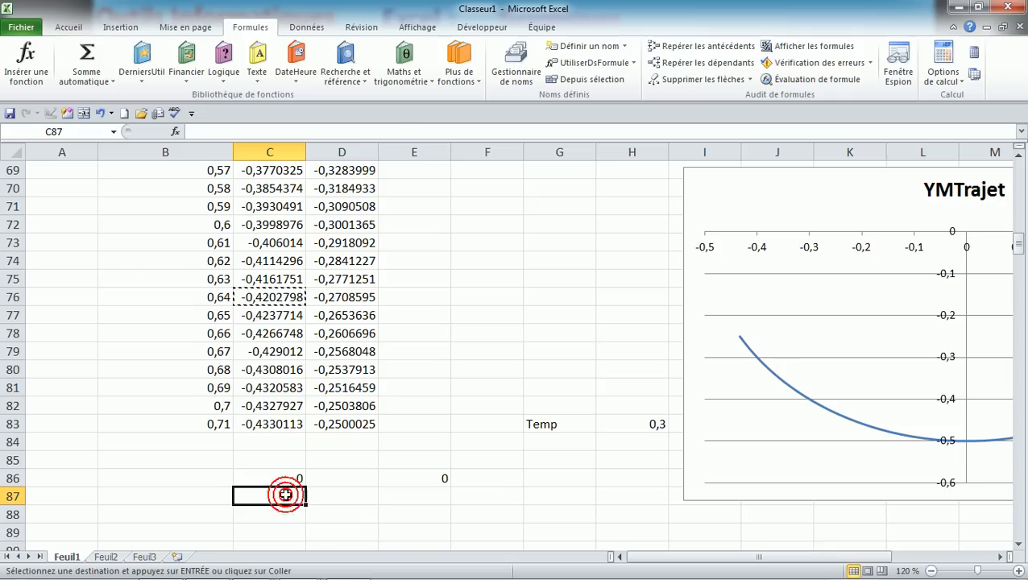
pyautogui.hotkey('ctrl', 'v')
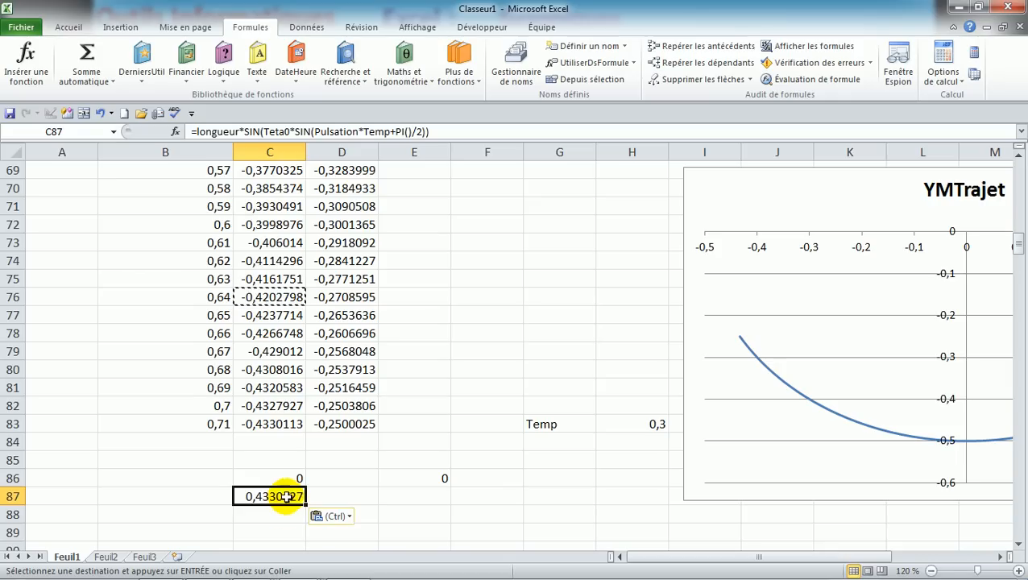
pyautogui.press('Escape')
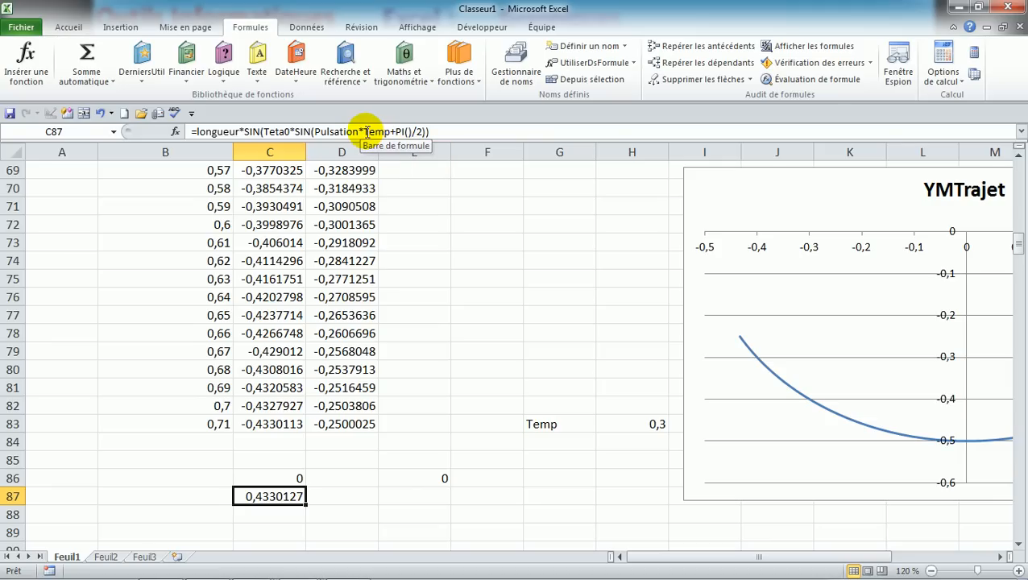
pyautogui.click(366, 132)
pyautogui.moveTo(365, 131); pyautogui.dragTo(389, 132)
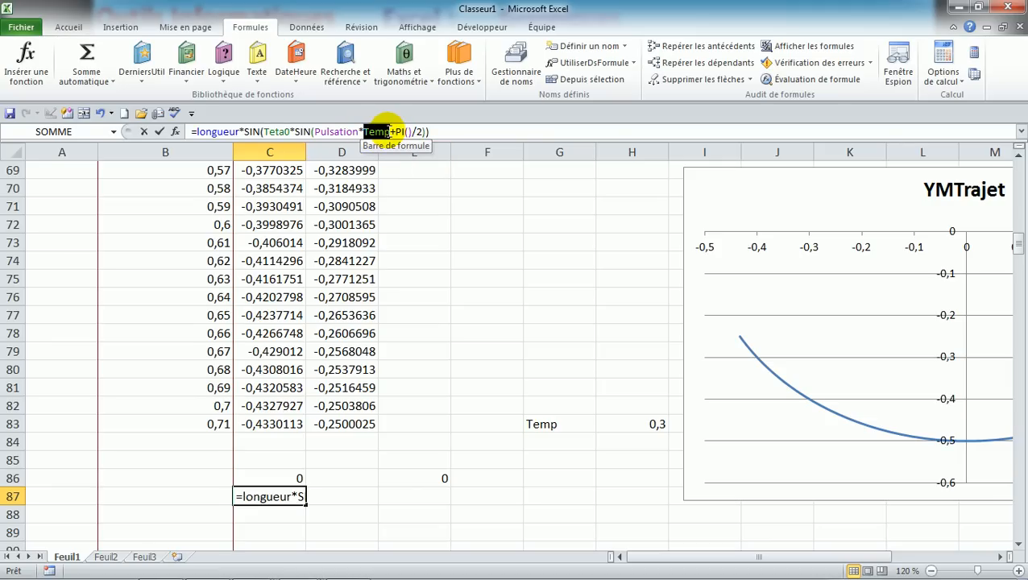
pyautogui.press('BackSpace')
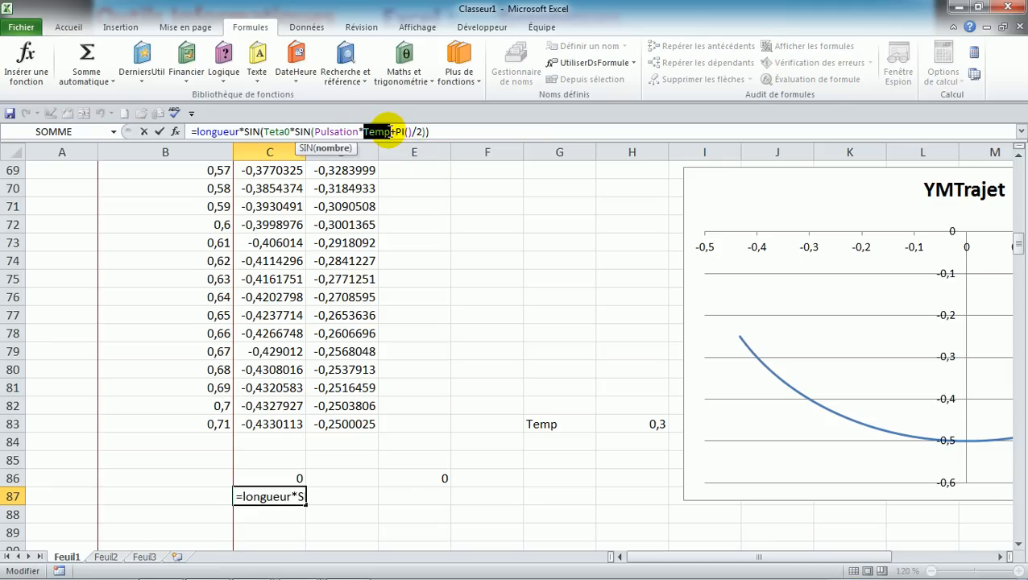
pyautogui.click(644, 422)
pyautogui.press('Return')
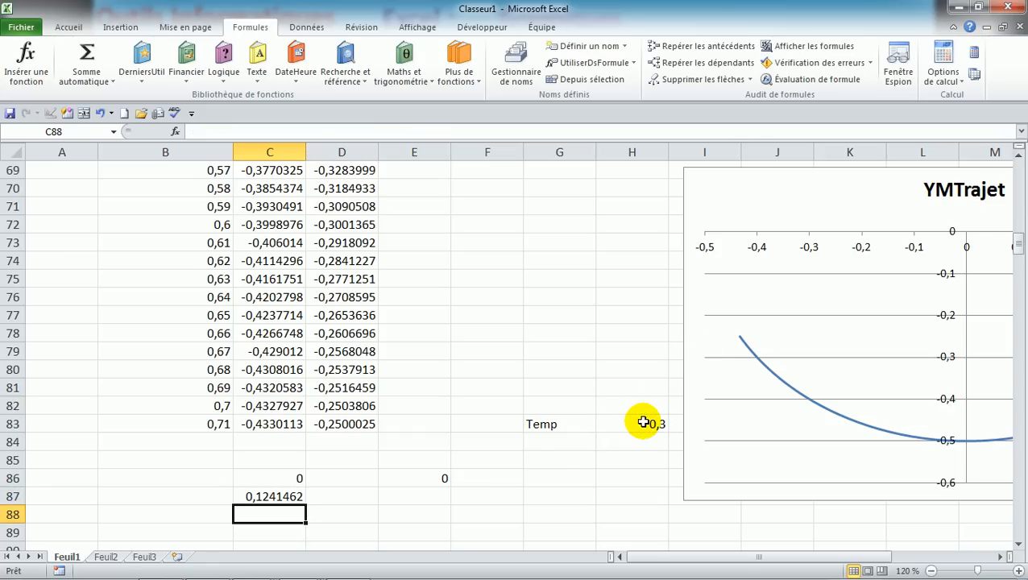
# Copy the C87 formula into E87 and change it to =-longueur*COS(Teta0*SIN(Pulsation*TempSim+PI()/2))
pyautogui.click(280, 497)
pyautogui.hotkey('ctrl', 'c')
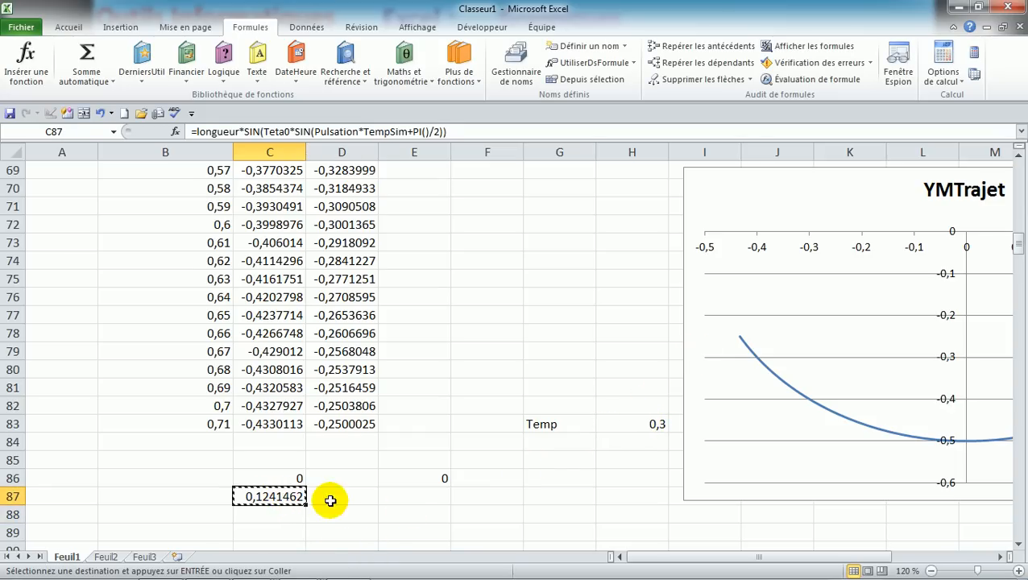
pyautogui.click(412, 500)
pyautogui.hotkey('ctrl', 'v')
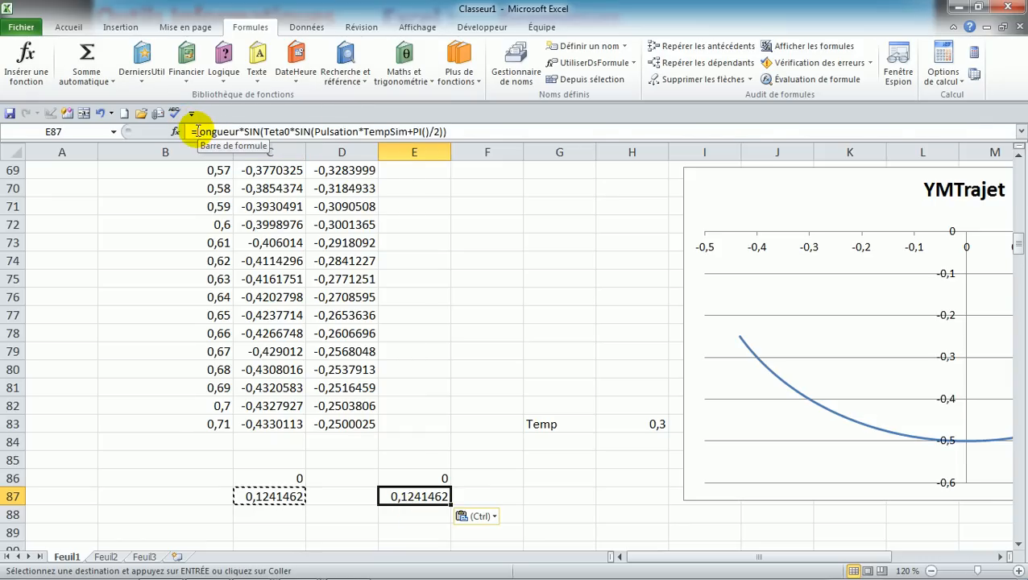
pyautogui.click(197, 132)
pyautogui.write('-')
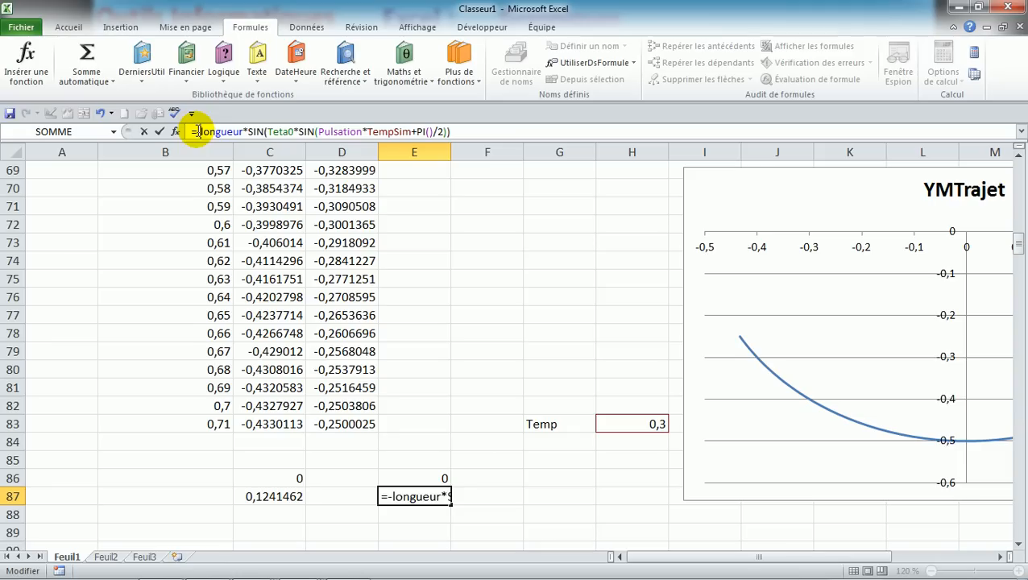
pyautogui.doubleClick(255, 131)
pyautogui.write('cos')
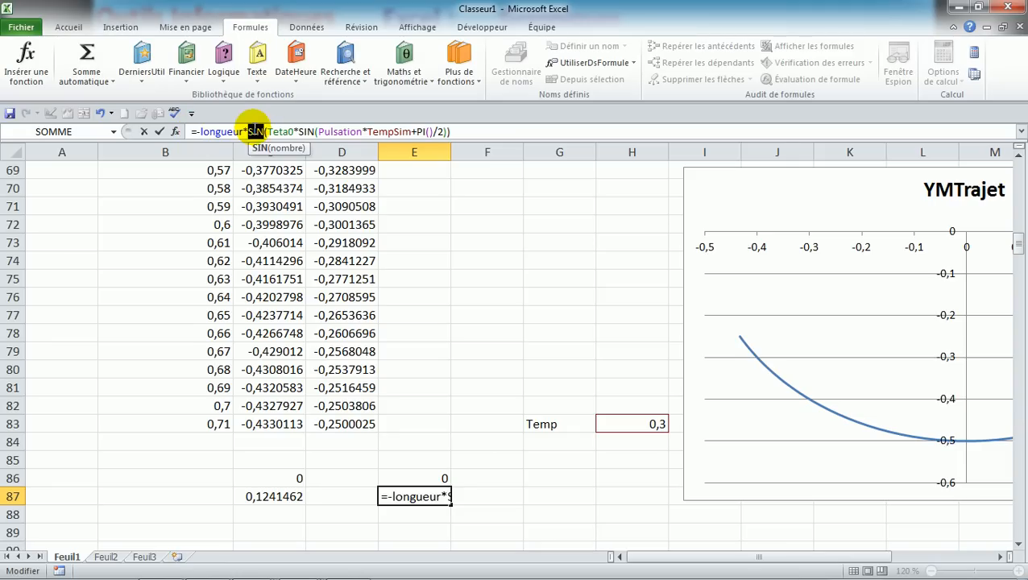
pyautogui.press('Return')
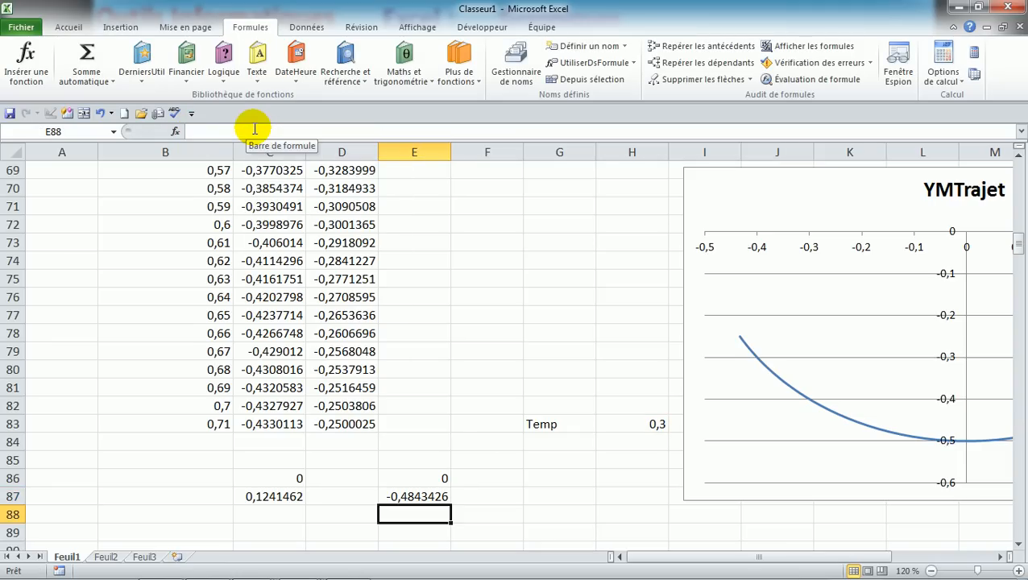
# Clear the pendulum position formulas from cells C87 to E87
pyautogui.click(252, 495)
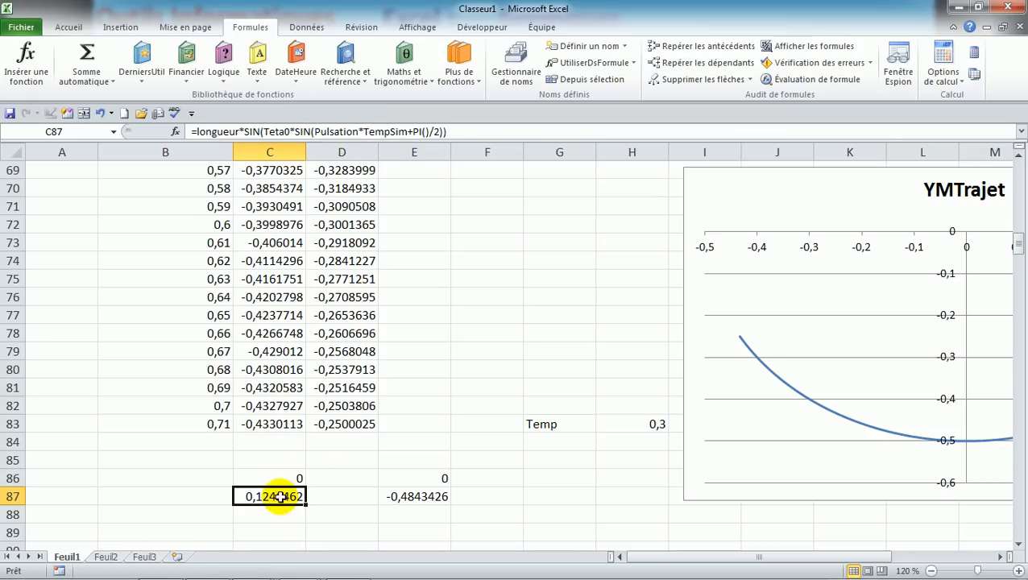
pyautogui.click(299, 526)
pyautogui.moveTo(274, 496); pyautogui.dragTo(435, 498)
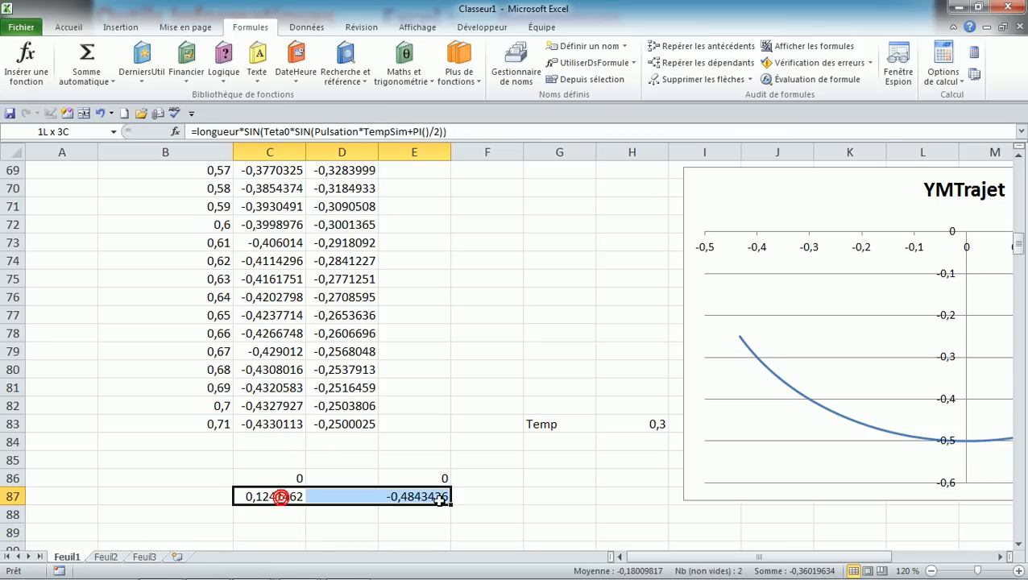
pyautogui.press('Delete')
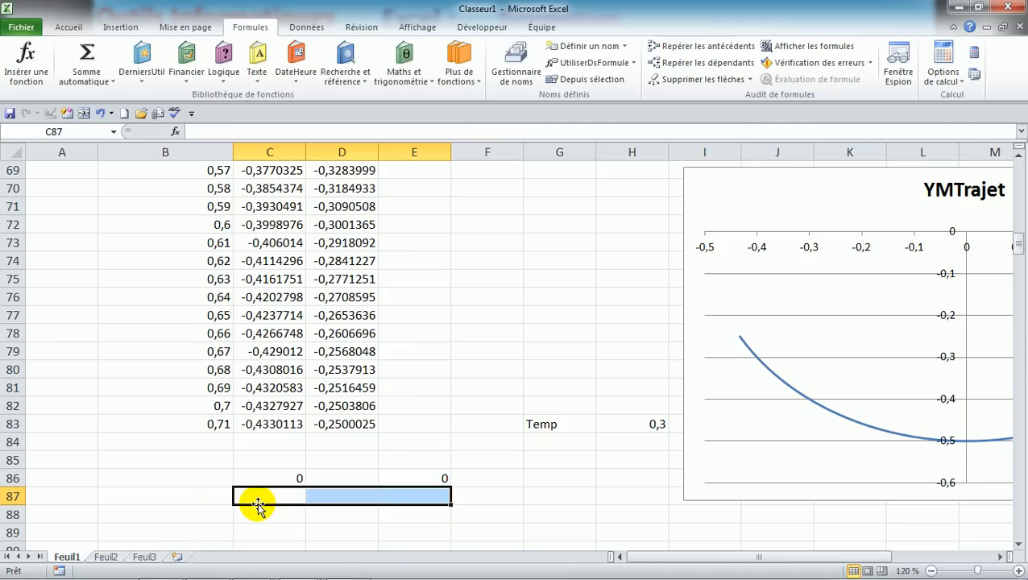
# Reuse the x formula from C74 in C87, replacing Temp with TempSim from H83
pyautogui.click(286, 264)
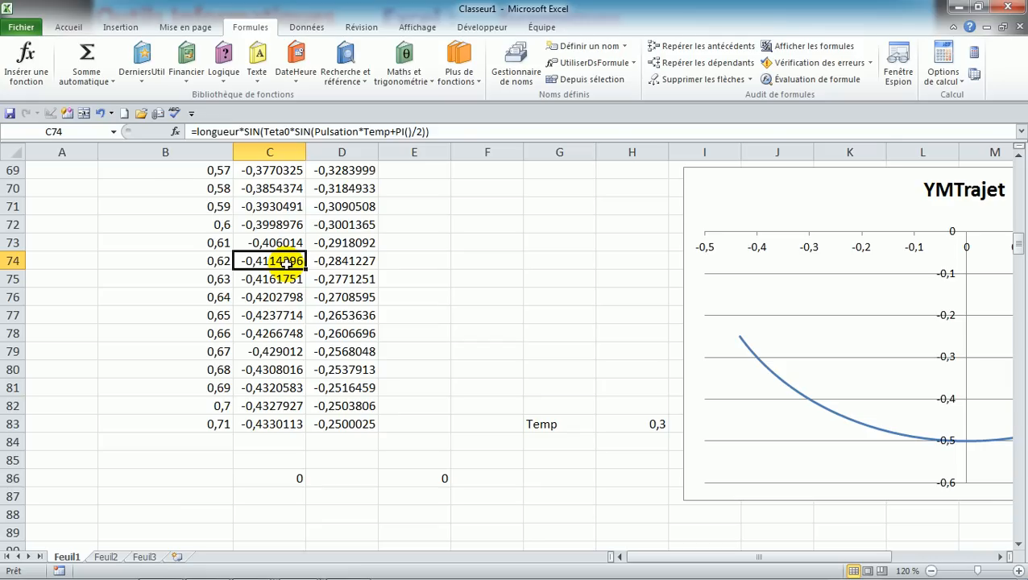
pyautogui.hotkey('ctrl', 'c')
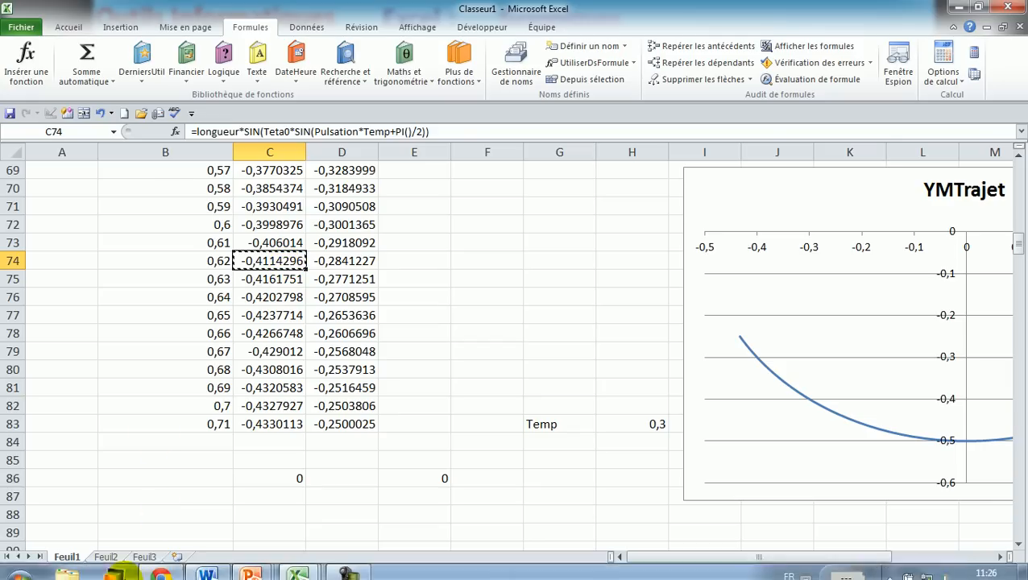
pyautogui.click(278, 495)
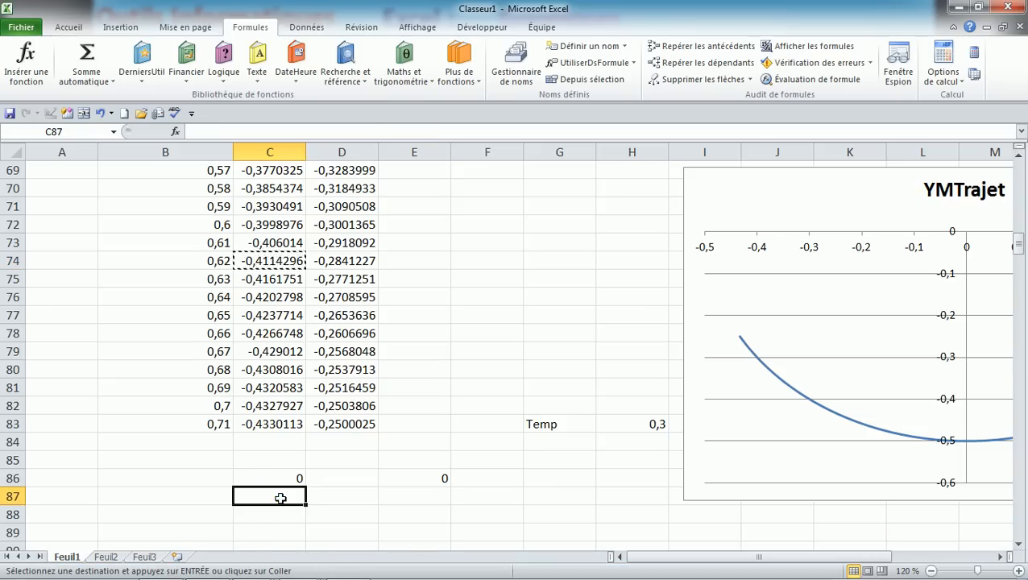
pyautogui.hotkey('ctrl', 'v')
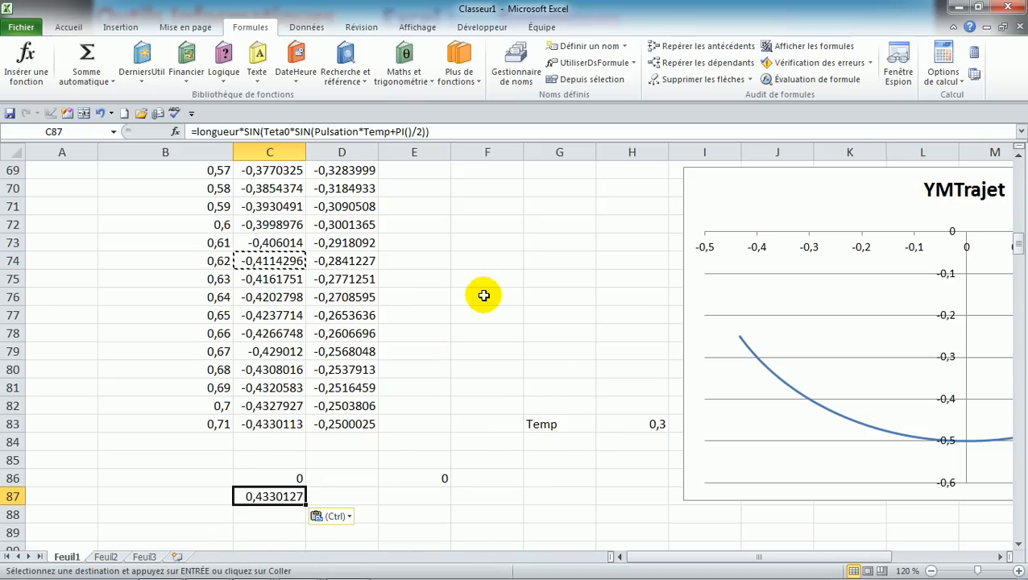
pyautogui.doubleClick(376, 131)
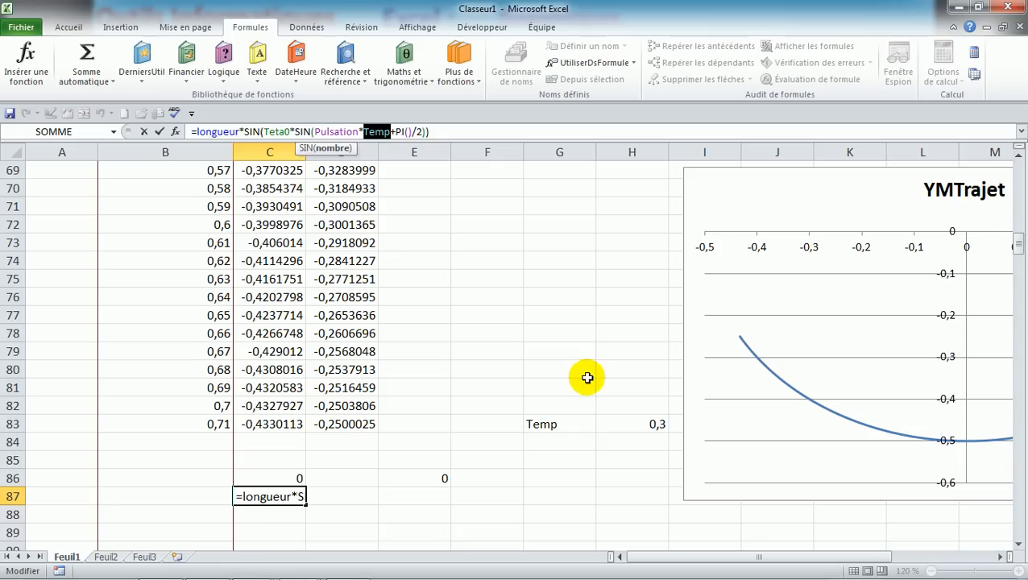
pyautogui.click(646, 427)
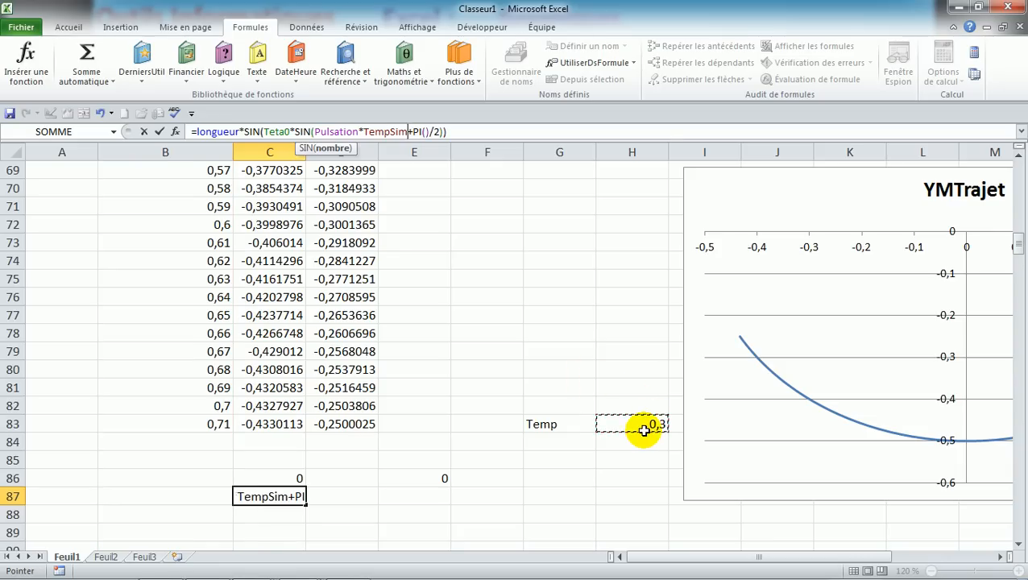
pyautogui.press('Return')
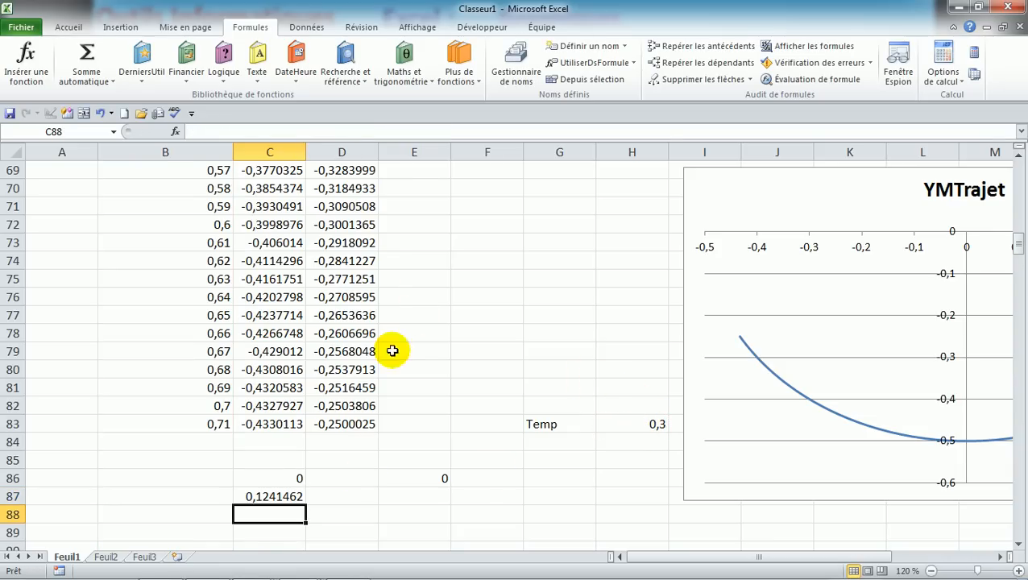
# Copy the y formula from D75 into E87 and replace Temp with TempSim, giving =-longueur*COS(Teta0*SIN(Pulsation*TempSim+PI()/2))
pyautogui.click(346, 279)
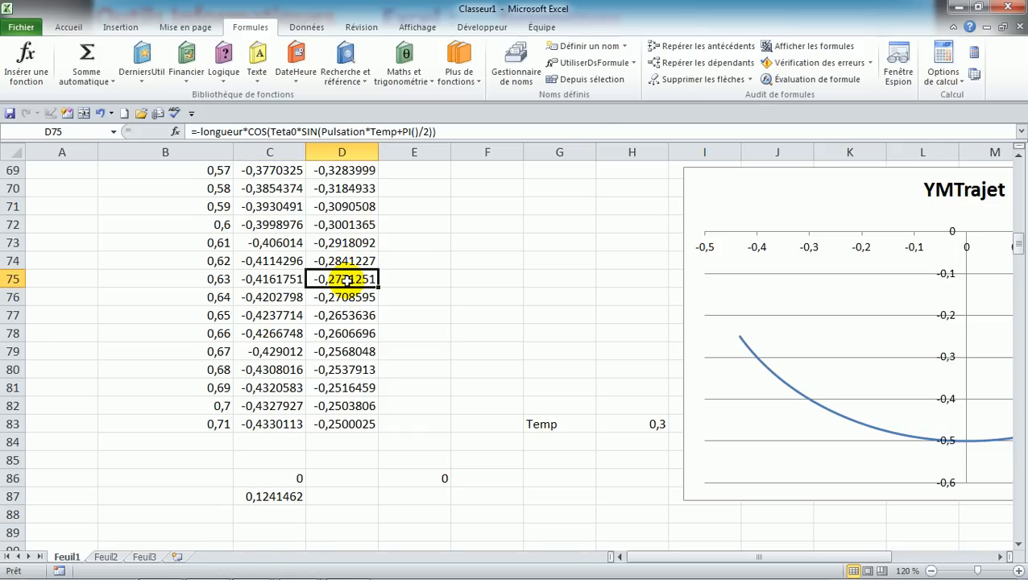
pyautogui.hotkey('ctrl', 'c')
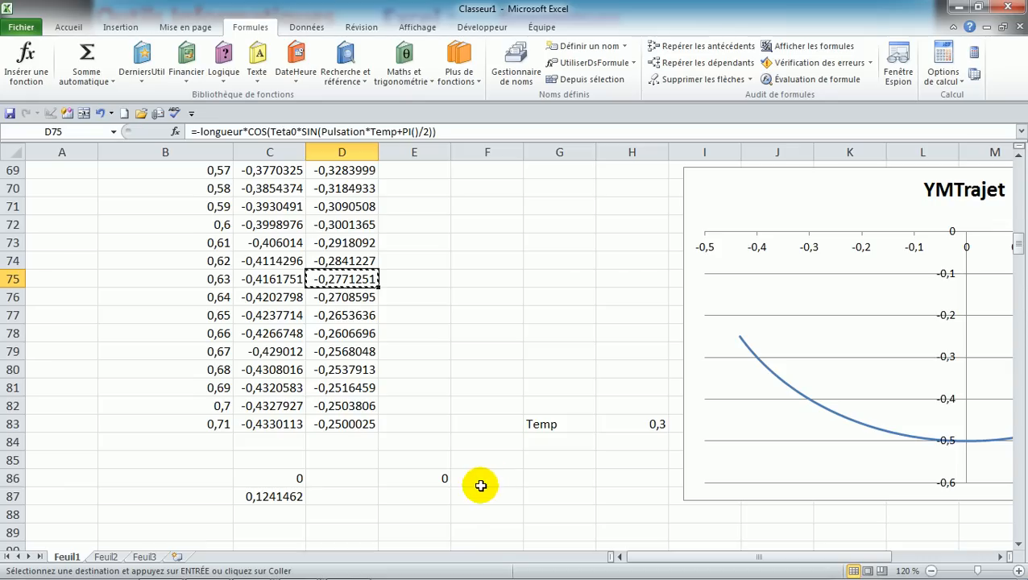
pyautogui.click(442, 500)
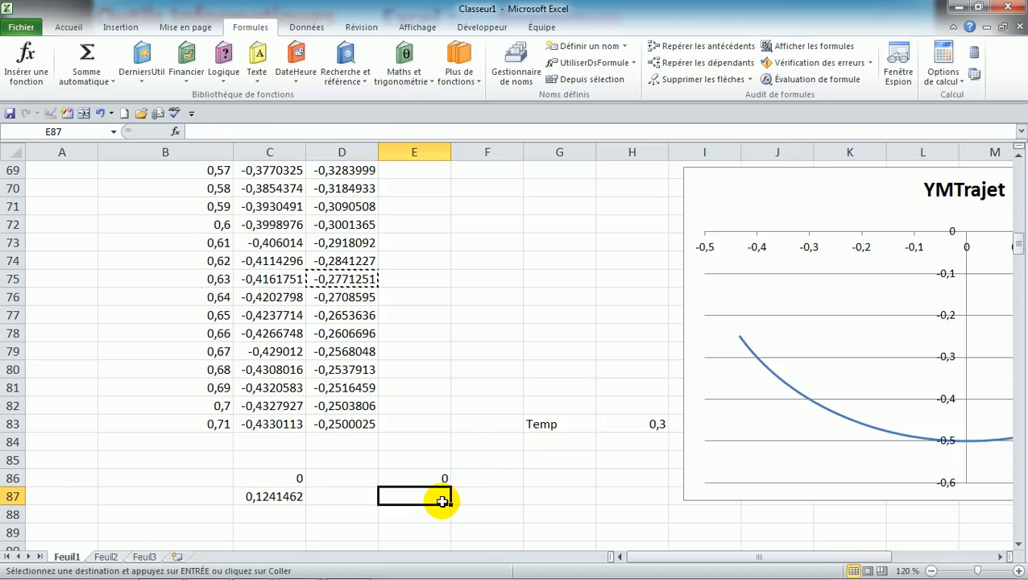
pyautogui.hotkey('ctrl', 'v')
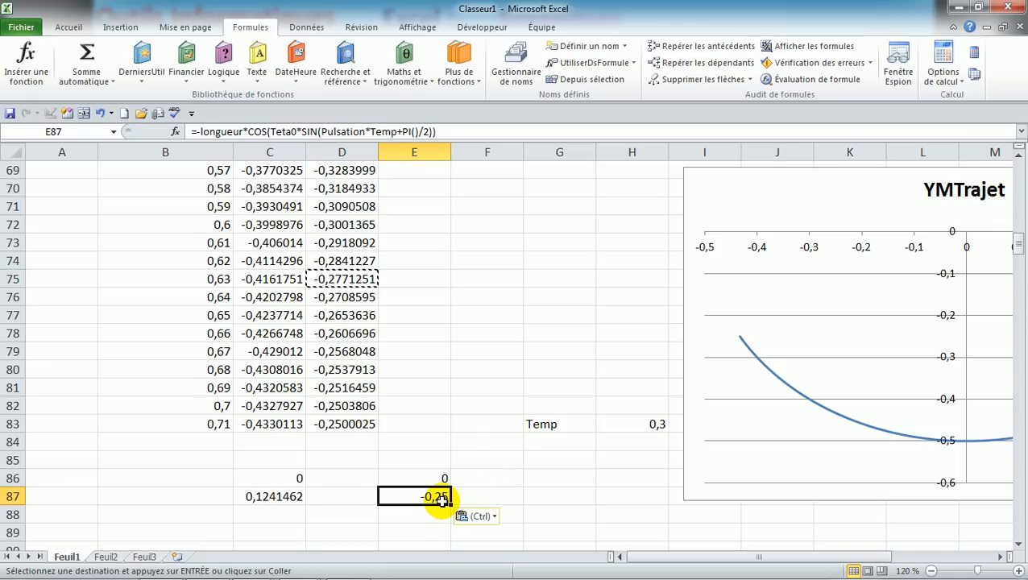
pyautogui.doubleClick(384, 132)
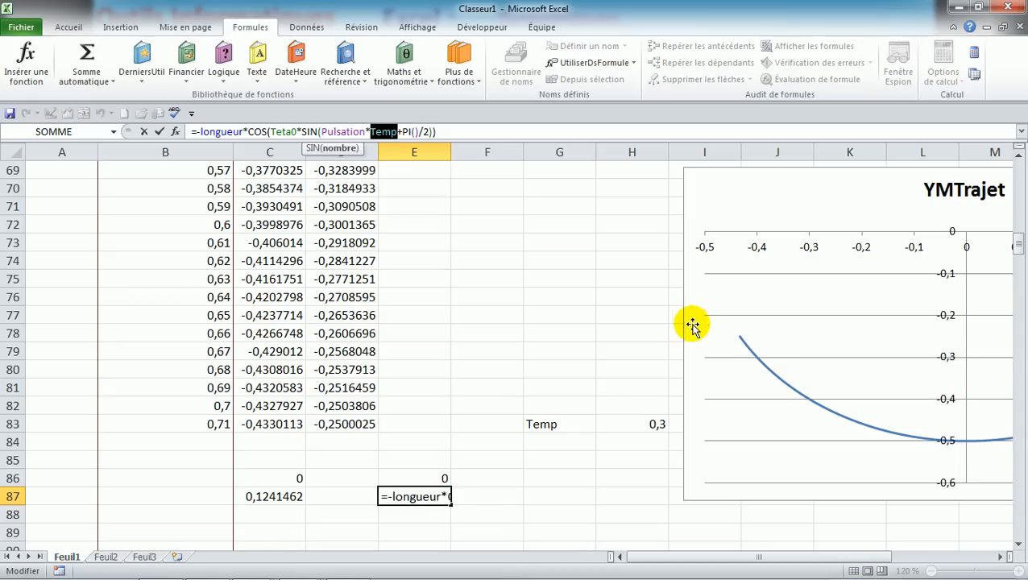
pyautogui.click(630, 425)
pyautogui.press('Return')
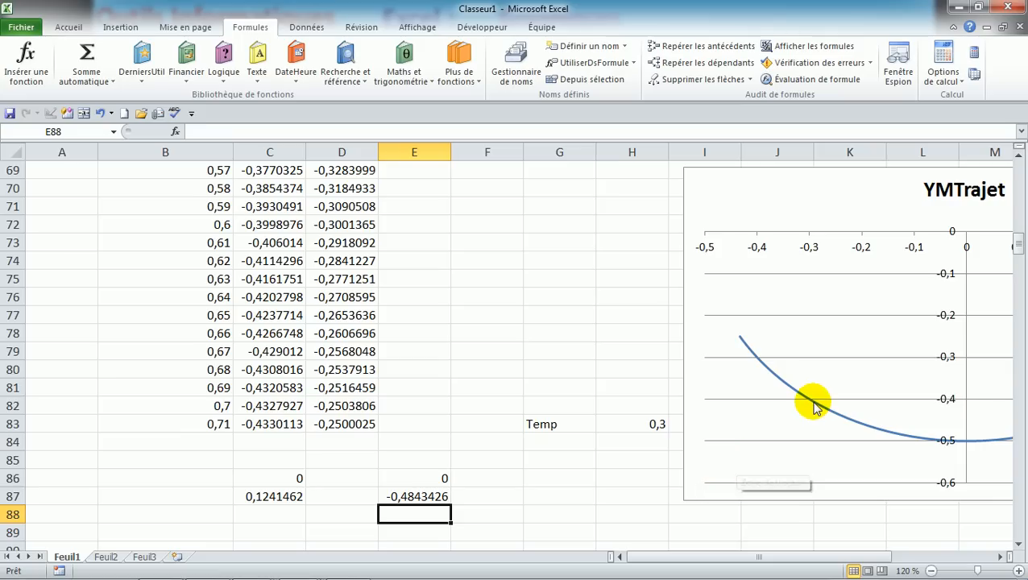
# Move the YMTrajet chart left by about one column so it starts in column H, and slightly down
pyautogui.moveTo(815, 407)
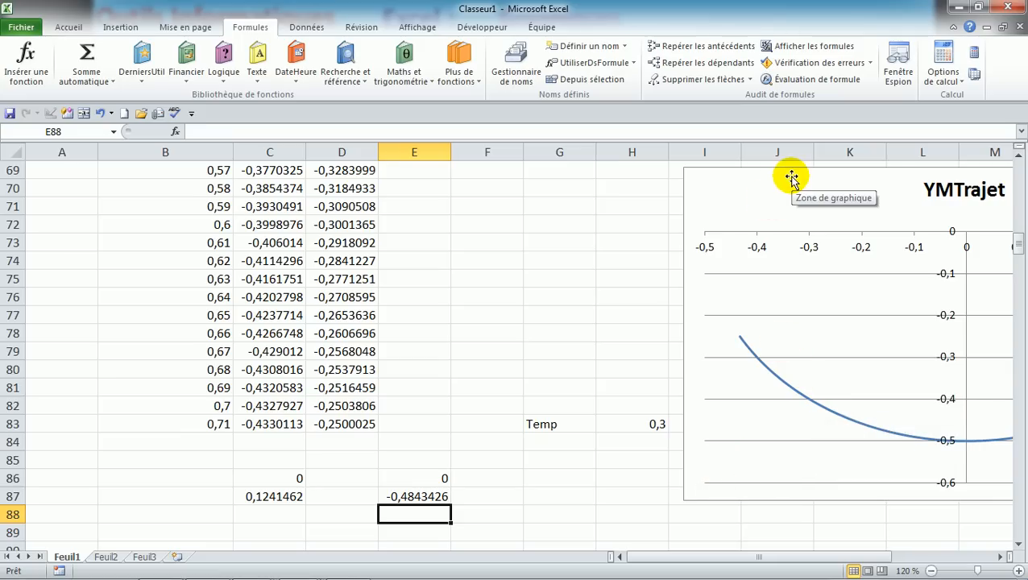
pyautogui.moveTo(787, 172); pyautogui.dragTo(715, 190)
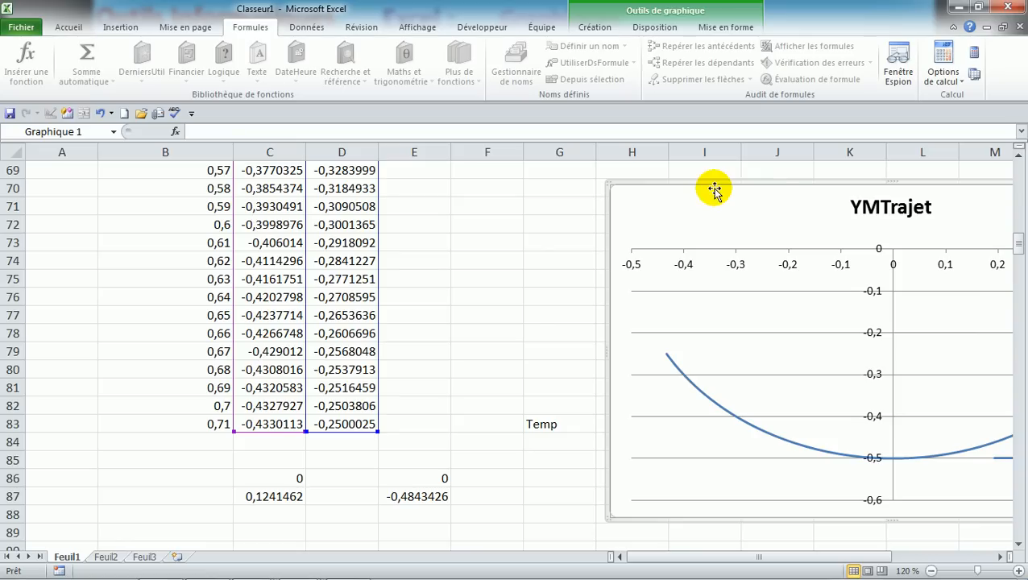
pyautogui.click(718, 189)
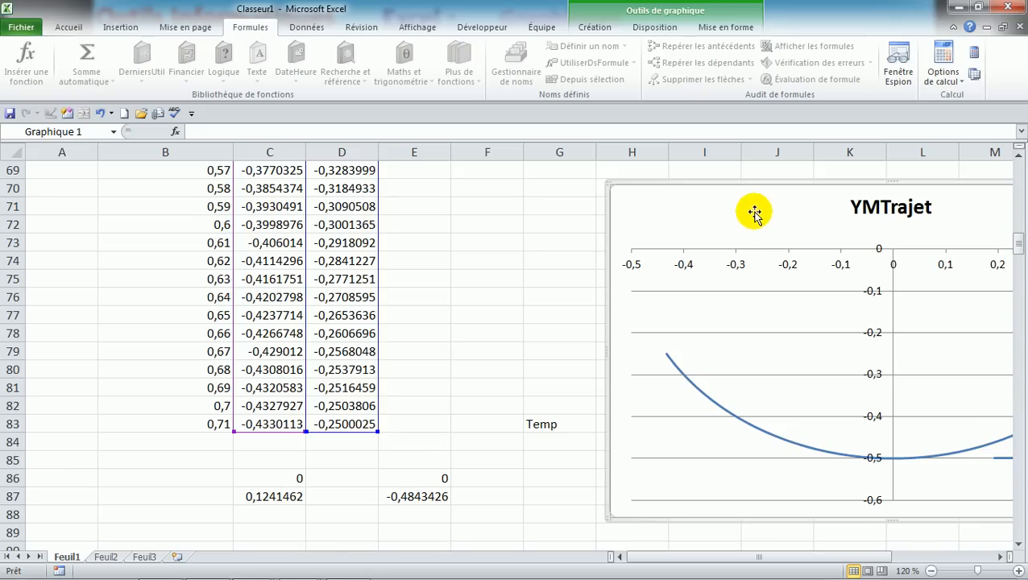
# Extend the YMTrajet chart's source data range to E87 so it includes the pendulum points in rows 86 and 87
pyautogui.click(510, 263)
pyautogui.click(739, 197)
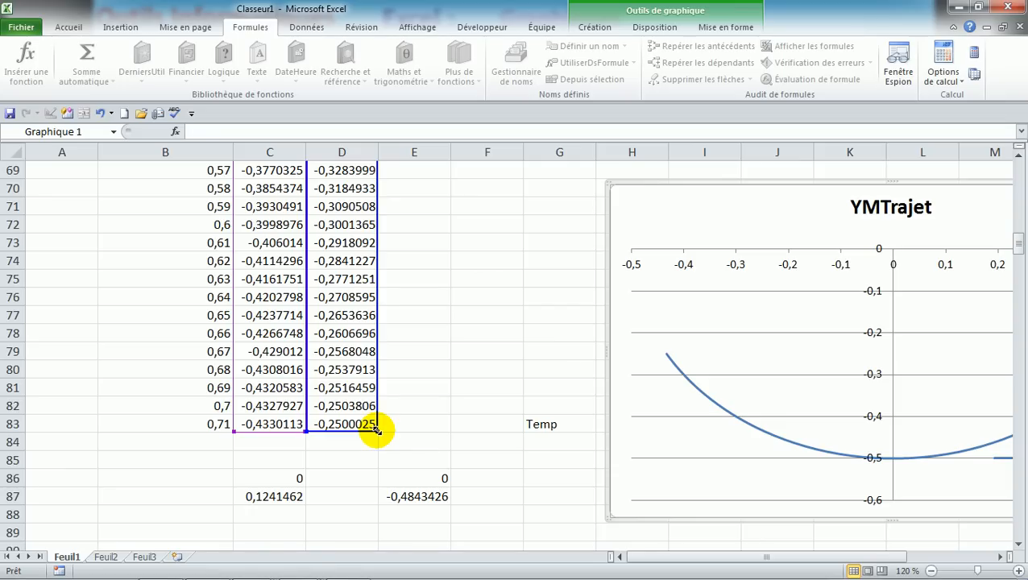
pyautogui.moveTo(376, 429); pyautogui.dragTo(451, 506)
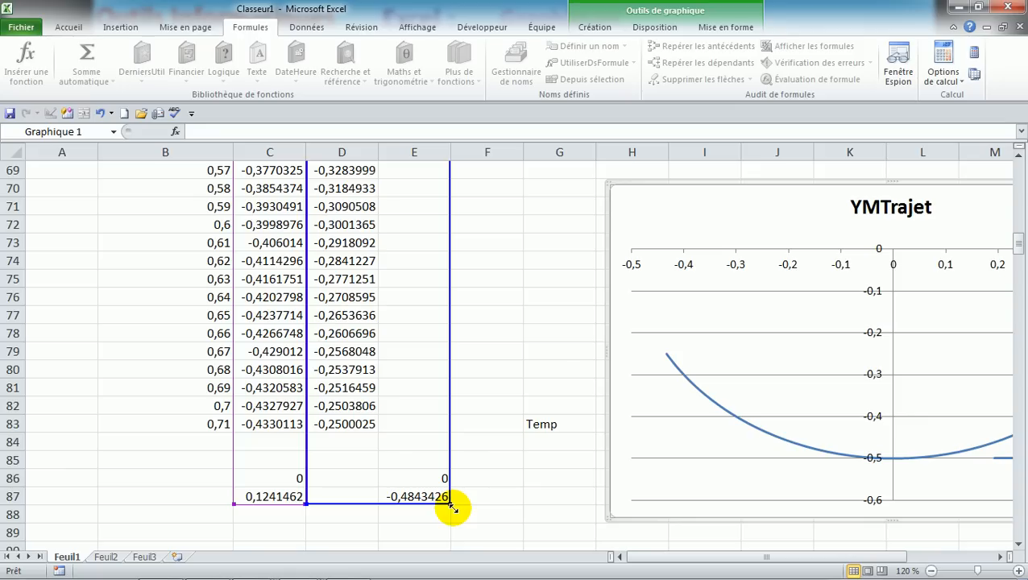
pyautogui.moveTo(451, 504); pyautogui.dragTo(452, 505)
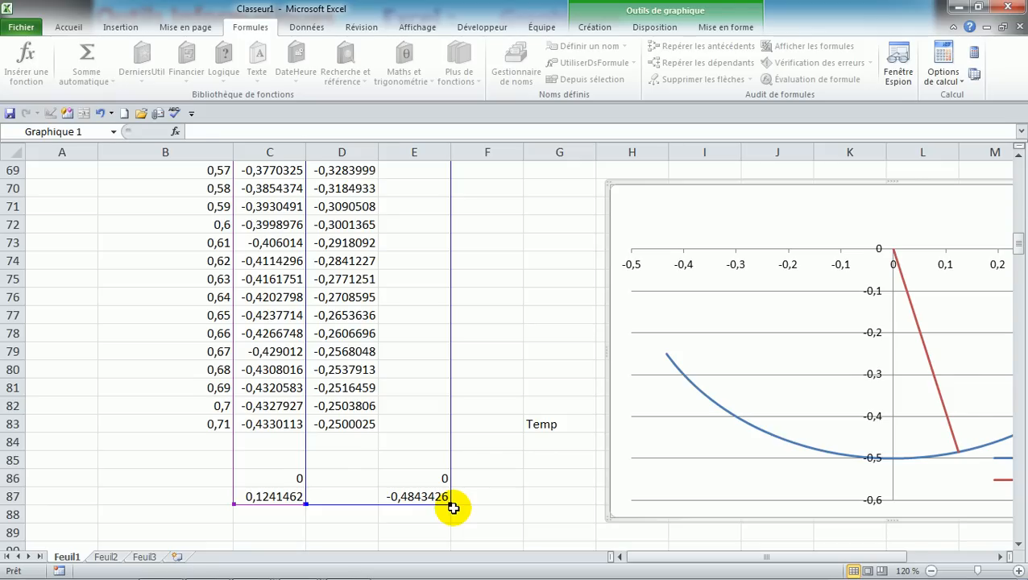
# Move the pendulum chart up and left so it starts in column G and sits just above the Temp row
pyautogui.click(931, 570)
pyautogui.click(930, 570)
pyautogui.click(930, 570)
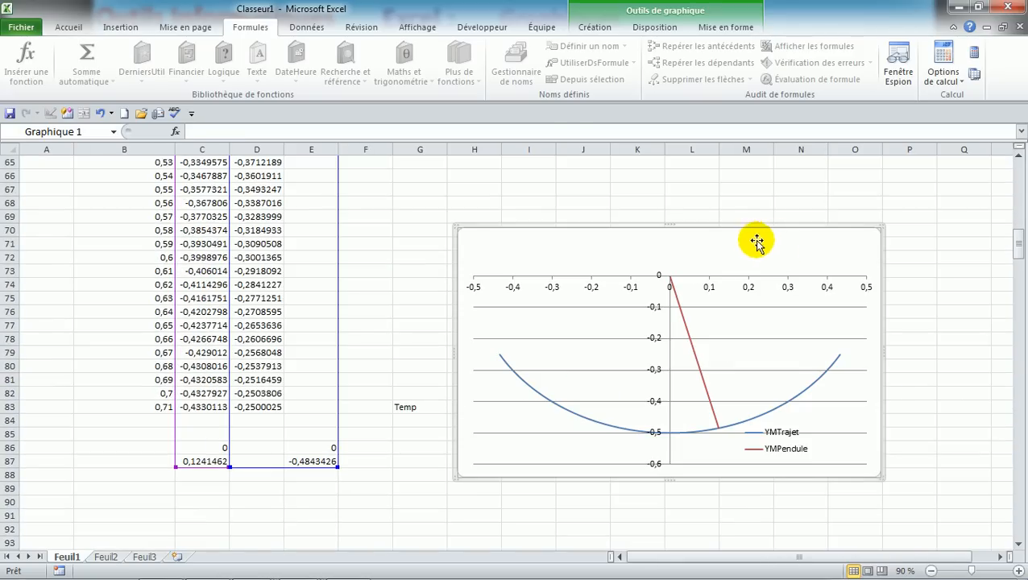
pyautogui.moveTo(746, 231); pyautogui.dragTo(681, 188)
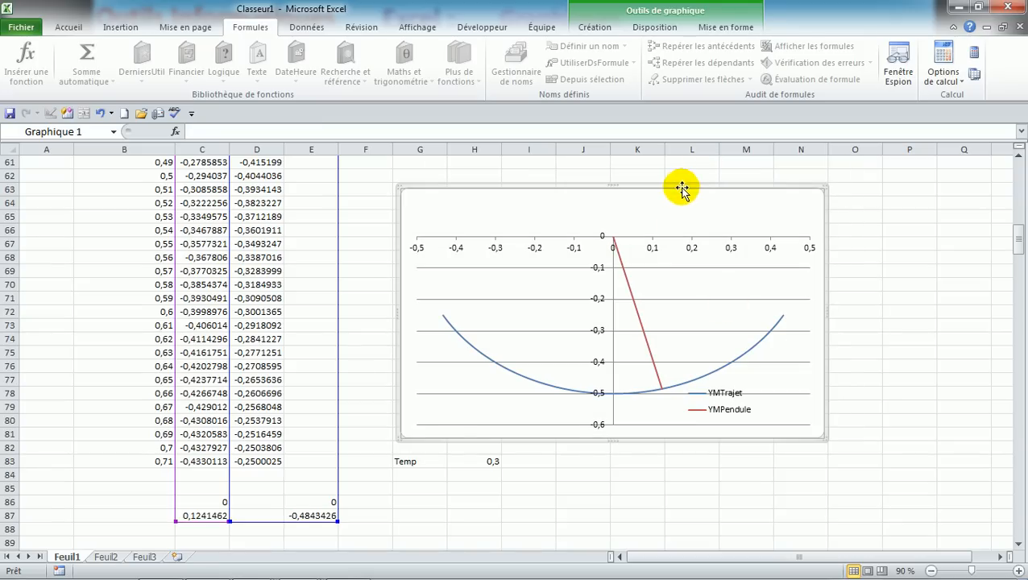
pyautogui.click(490, 462)
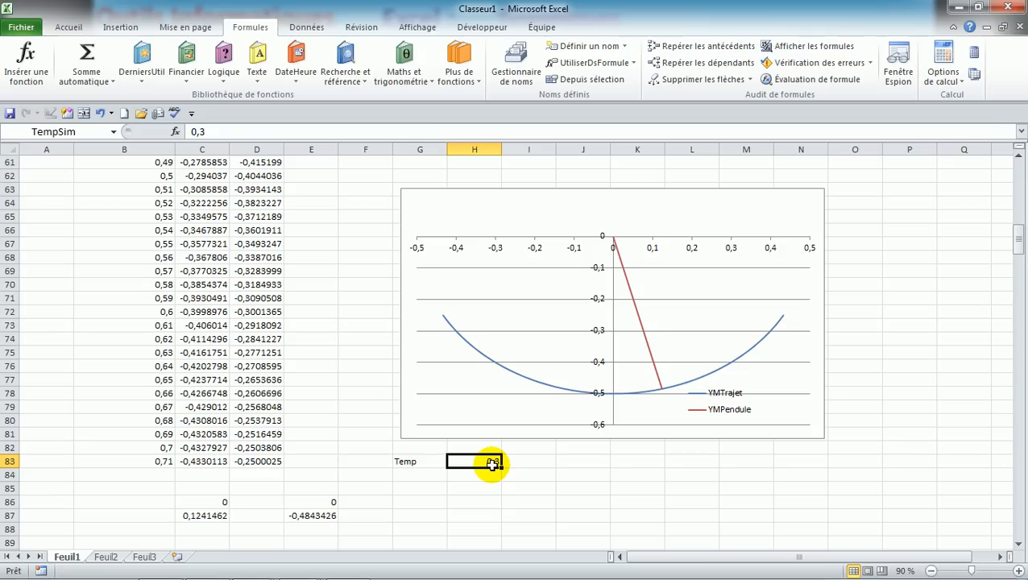
# Shift the pendulum chart slightly up and right, leaving a few empty rows above the Temp cell
pyautogui.moveTo(390, 564)
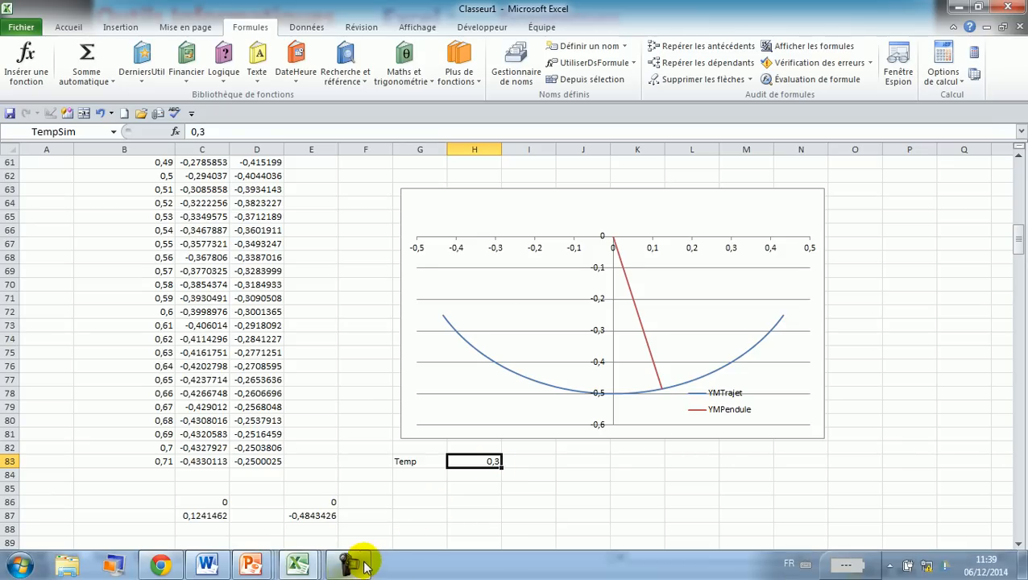
pyautogui.click(561, 479)
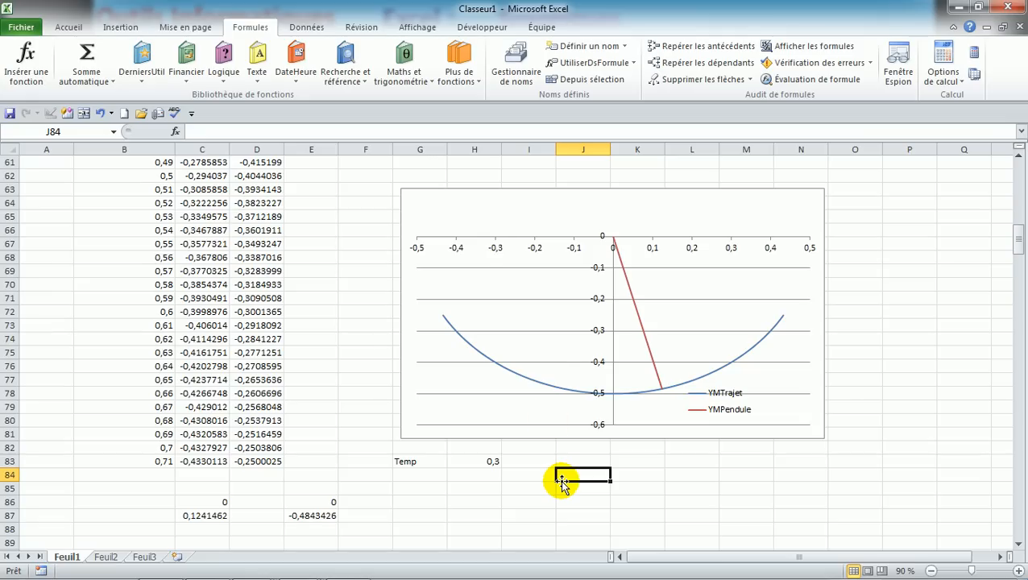
pyautogui.moveTo(480, 191); pyautogui.dragTo(489, 172)
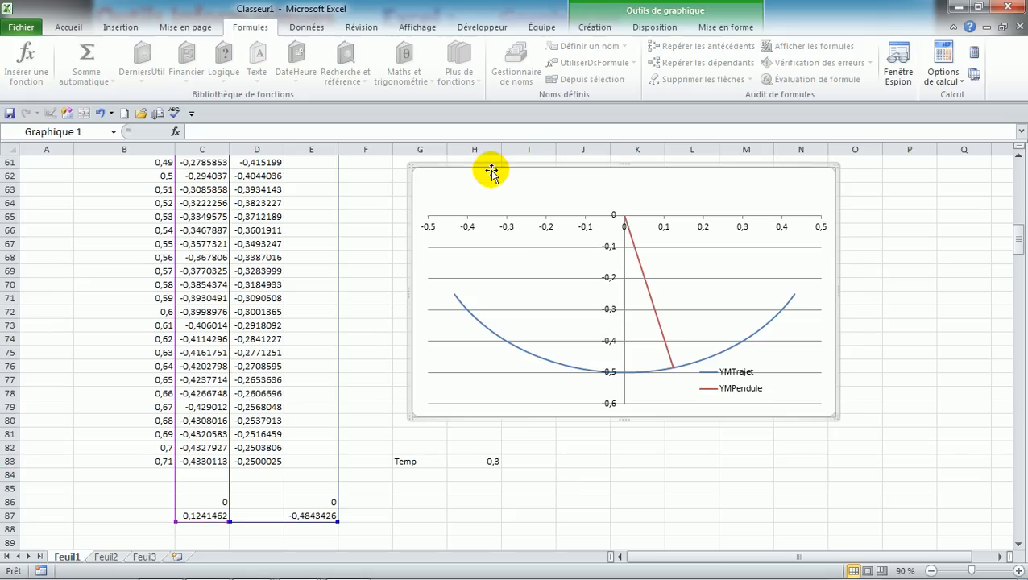
pyautogui.click(484, 469)
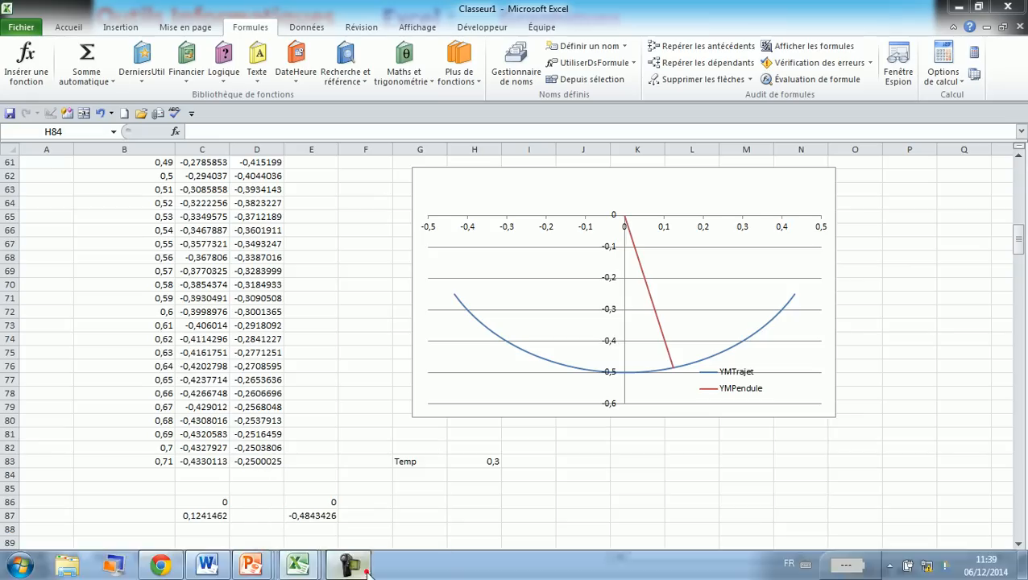
pyautogui.click(364, 569)
pyautogui.click(795, 474)
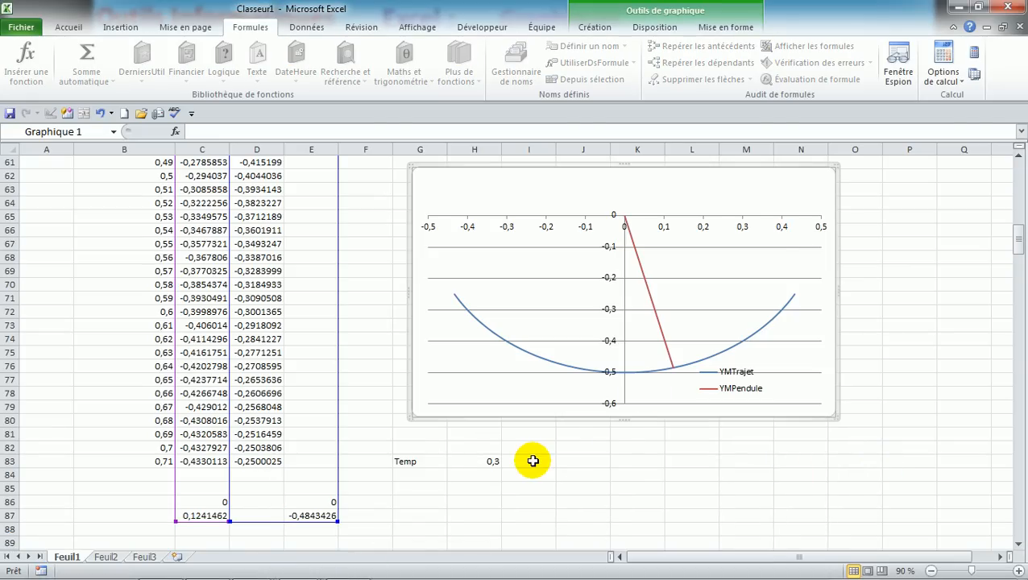
# Set the simulation time TempSim in H83 to 0,4
pyautogui.click(478, 459)
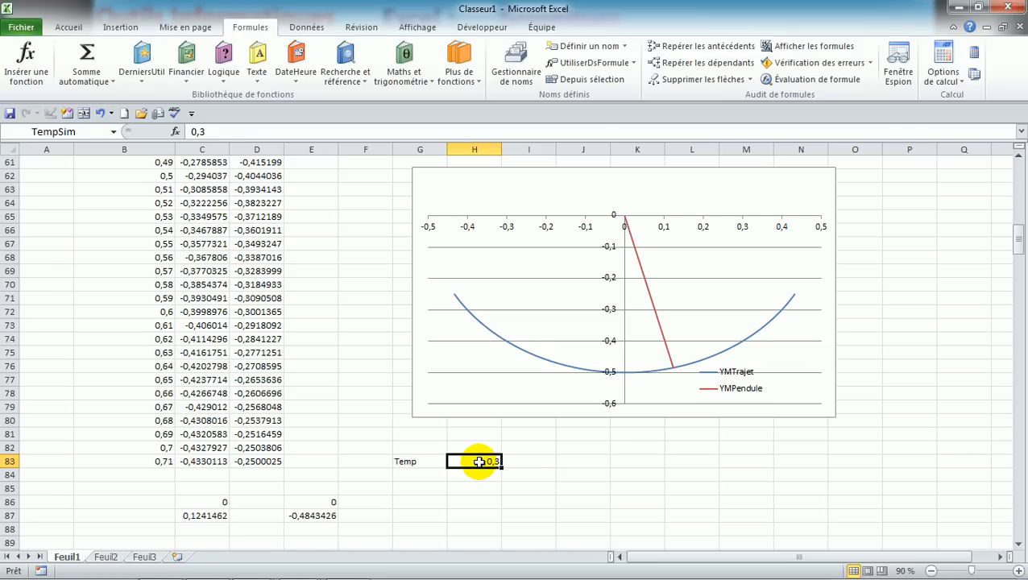
pyautogui.doubleClick(478, 460)
pyautogui.press('BackSpace')
pyautogui.write('4')
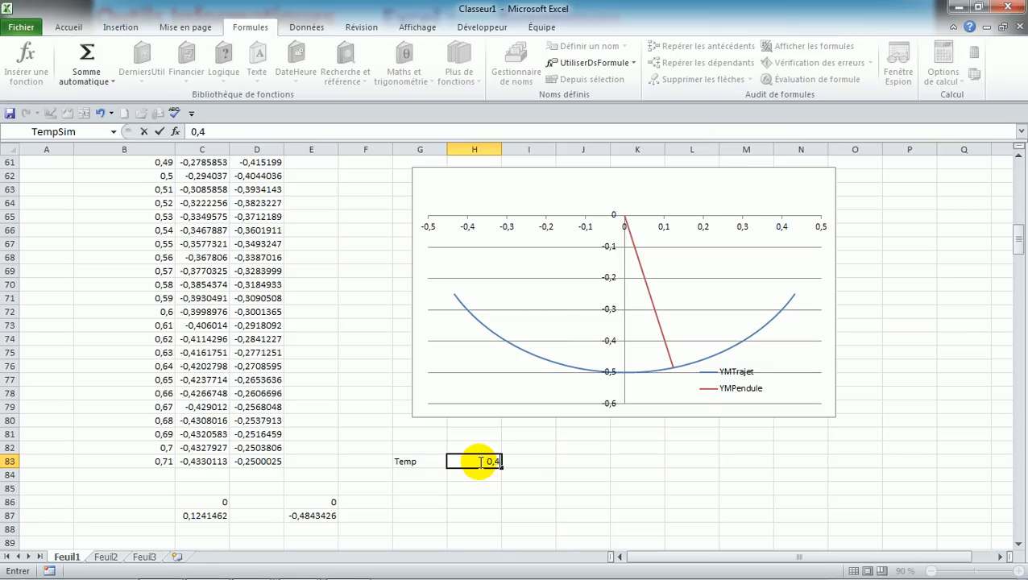
pyautogui.press('Return')
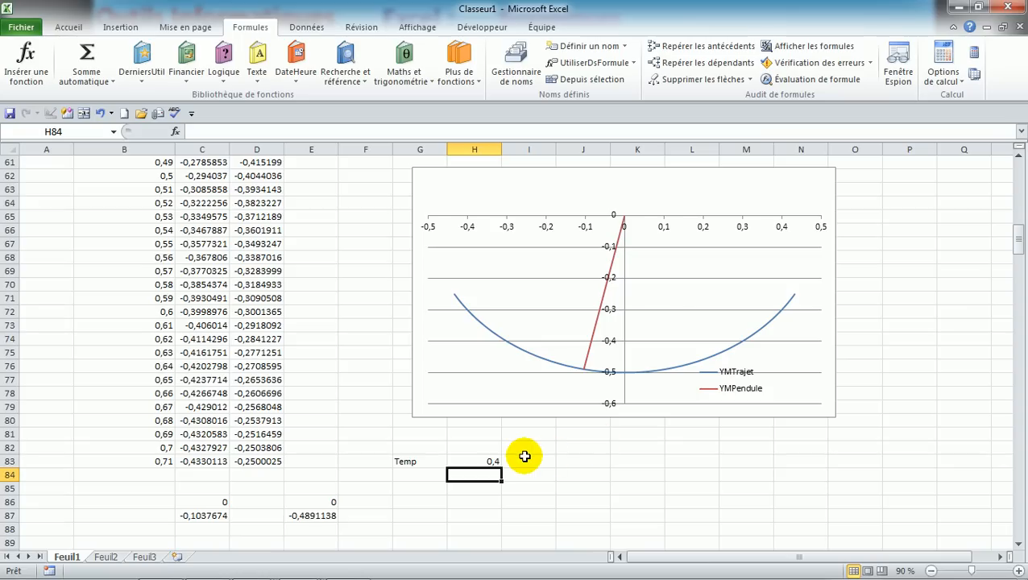
pyautogui.click(480, 448)
pyautogui.click(420, 452)
pyautogui.click(420, 452)
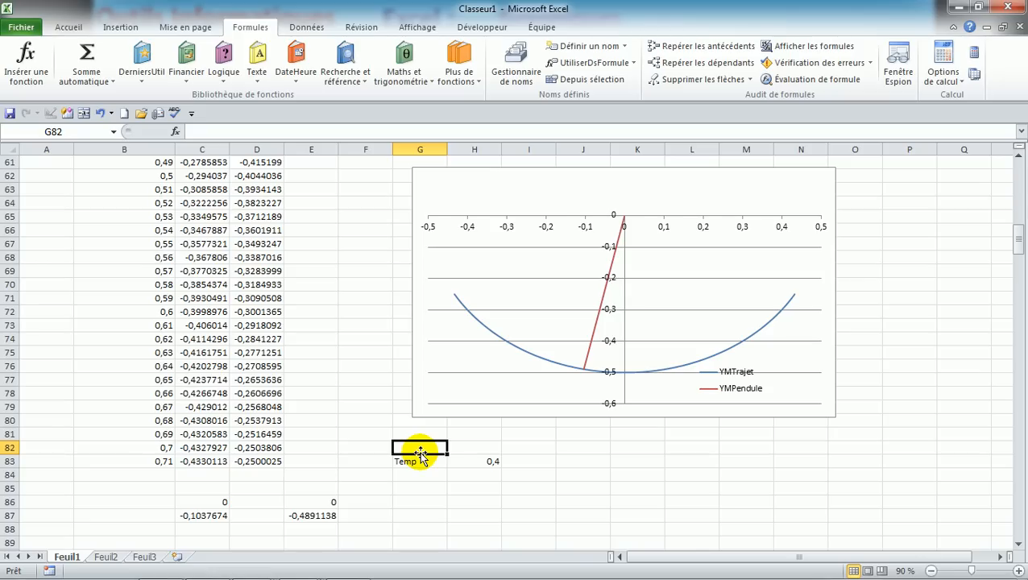
# Start the Numéro column with 0 in A12 and 1 in A13
pyautogui.click(116, 261)
pyautogui.press('Up')
pyautogui.press('Up')
pyautogui.press('Up')
pyautogui.press('Up')
pyautogui.press('Up')
pyautogui.press('Up')
pyautogui.press('Up')
pyautogui.press('Up')
pyautogui.press('Up')
pyautogui.press('Up')
pyautogui.press('Up')
pyautogui.press('Up')
pyautogui.press('Up')
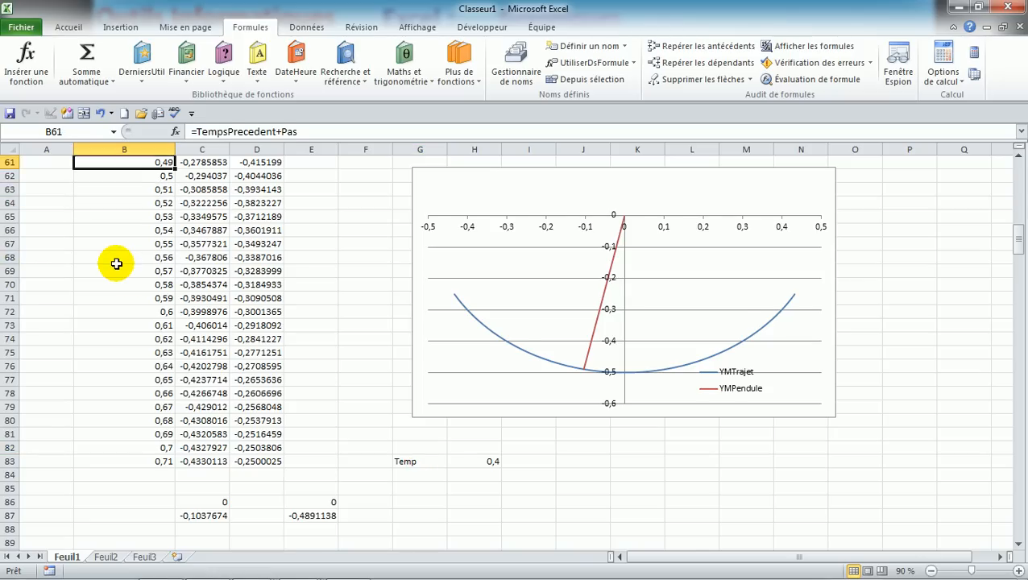
pyautogui.press('Up')
pyautogui.press('Up')
pyautogui.press('Up')
pyautogui.press('Up')
pyautogui.press('Up')
pyautogui.press('Up')
pyautogui.press('Up')
pyautogui.press('Up')
pyautogui.press('Up')
pyautogui.press('Up')
pyautogui.press('Up')
pyautogui.press('Up')
pyautogui.press('Up')
pyautogui.press('Up')
pyautogui.press('Up')
pyautogui.press('Up')
pyautogui.press('Up')
pyautogui.press('Up')
pyautogui.press('Up')
pyautogui.press('Up')
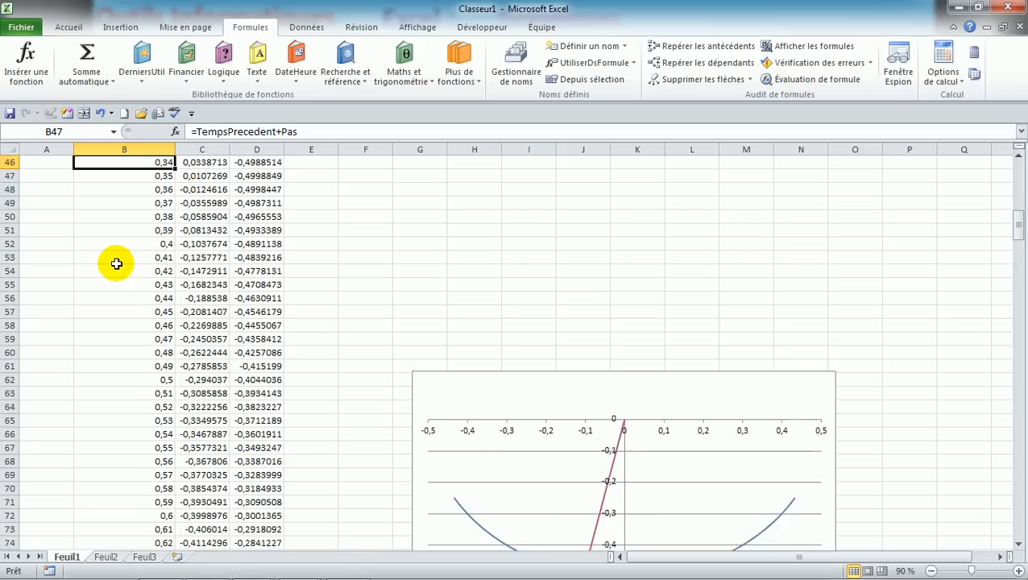
pyautogui.press('Up')
pyautogui.press('Up')
pyautogui.press('Up')
pyautogui.press('Up')
pyautogui.press('Up')
pyautogui.press('Up')
pyautogui.press('Up')
pyautogui.press('Up')
pyautogui.press('Up')
pyautogui.press('Up')
pyautogui.press('Up')
pyautogui.press('Up')
pyautogui.press('Up')
pyautogui.press('Up')
pyautogui.press('Up')
pyautogui.press('Down')
pyautogui.press('Down')
pyautogui.press('Down')
pyautogui.press('Down')
pyautogui.press('Down')
pyautogui.press('Down')
pyautogui.press('Down')
pyautogui.press('Down')
pyautogui.press('Down')
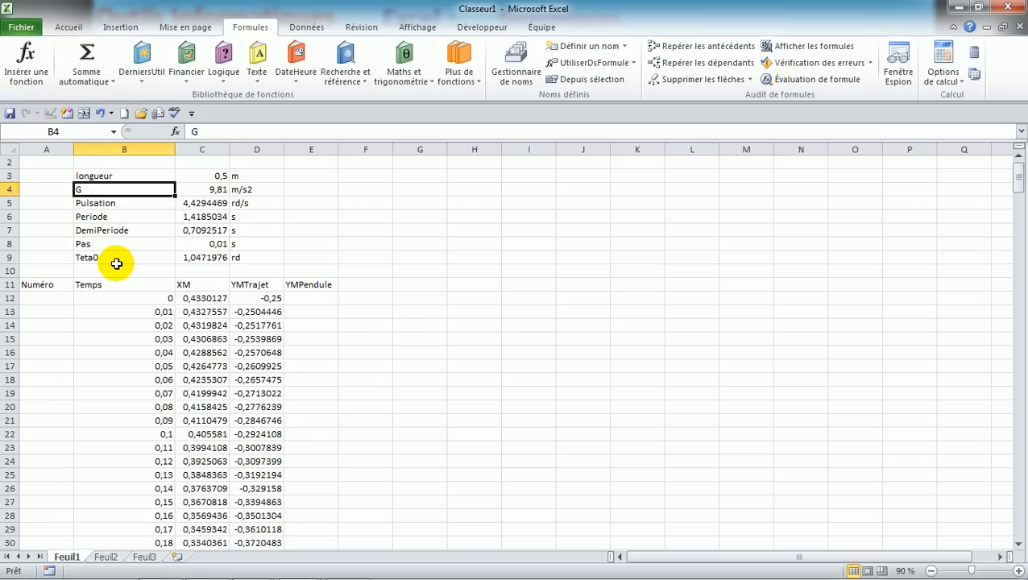
pyautogui.press('Down')
pyautogui.press('Left')
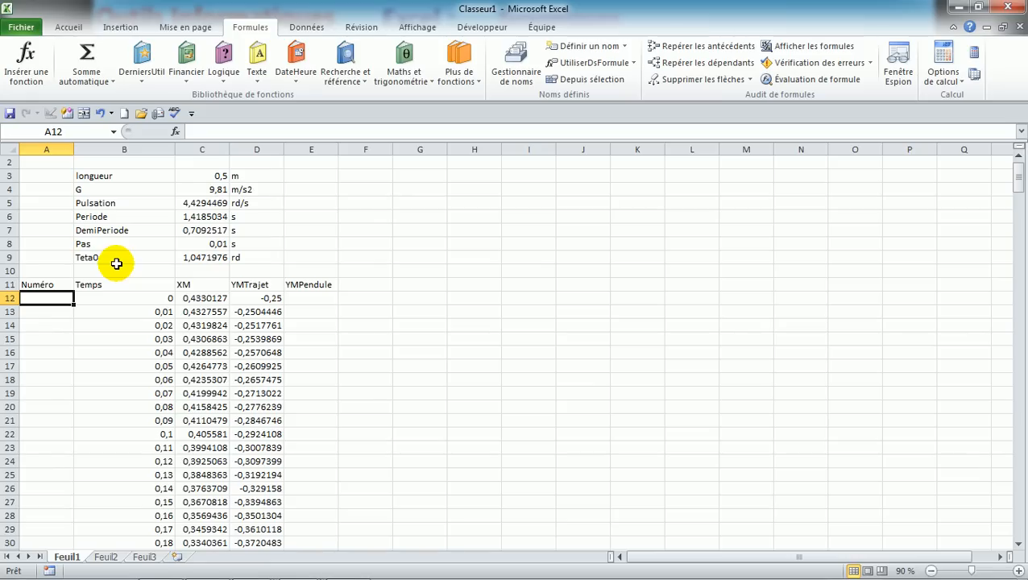
pyautogui.write('0')
pyautogui.press('Return')
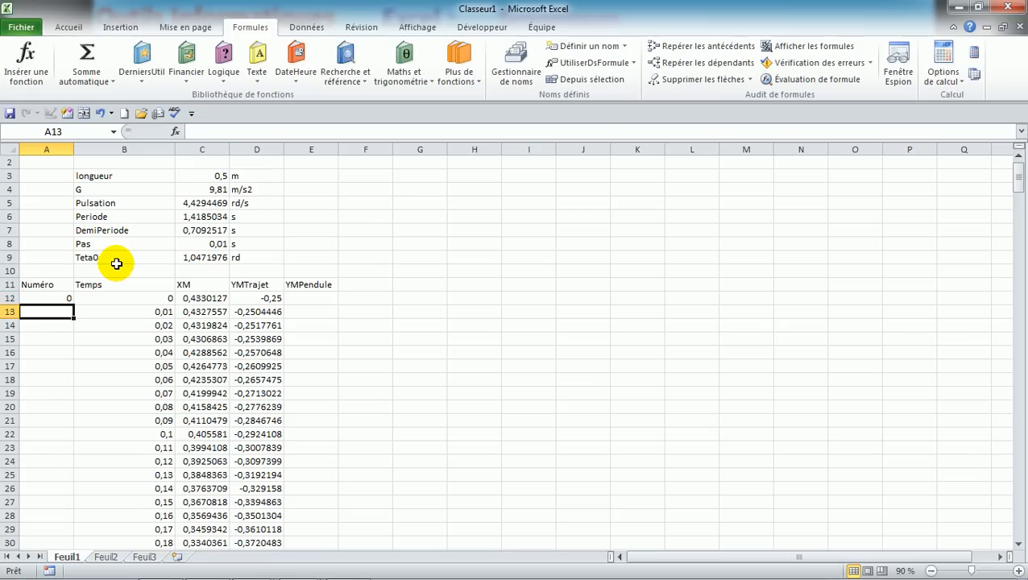
pyautogui.write('1')
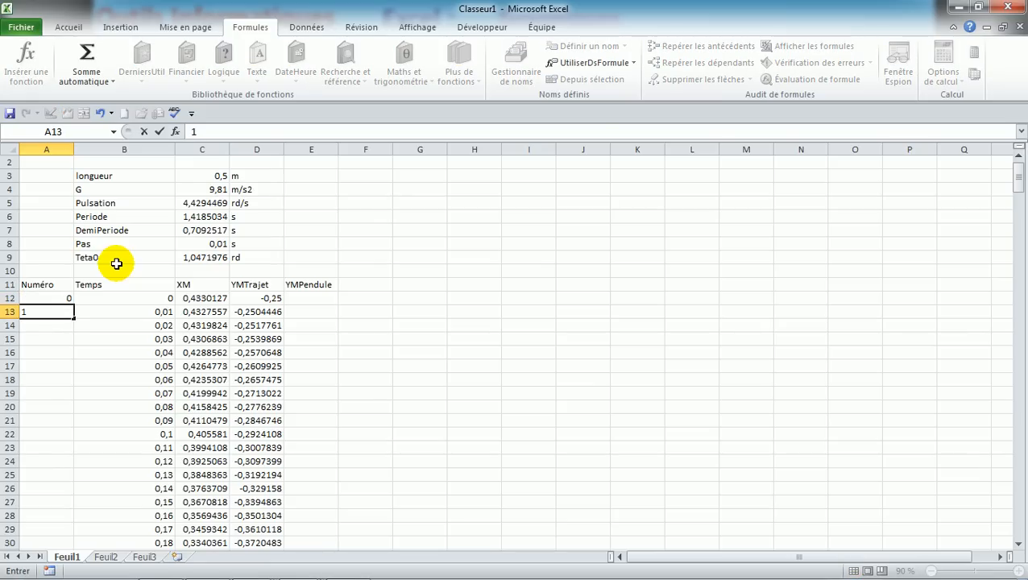
pyautogui.press('Return')
# Fill the Numéro series from A12:A13 down to the last row of time values, row 83
pyautogui.press('Up')
pyautogui.hotkey('shift', 'Up')
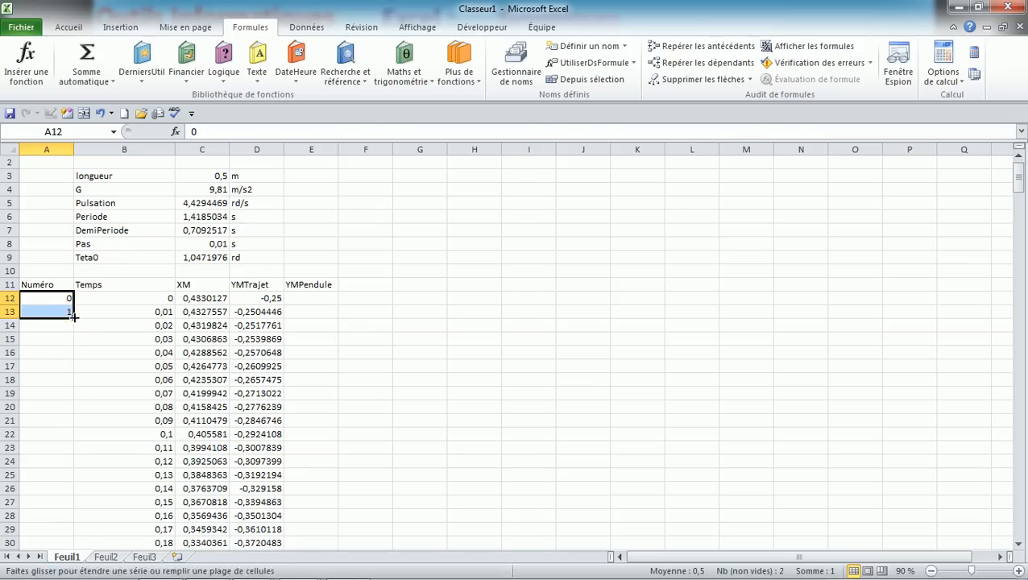
pyautogui.doubleClick(73, 316)
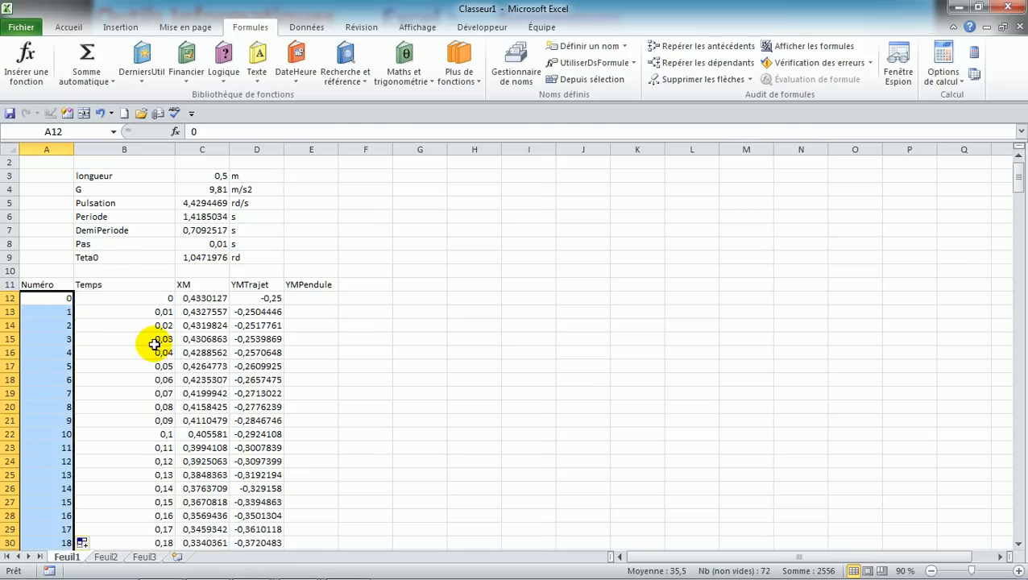
# Examine how the Numéro values correspond to the Temps values down to the 0,4 s row
pyautogui.click(143, 489)
pyautogui.press('Down')
pyautogui.press('Down')
pyautogui.press('Down')
pyautogui.press('Down')
pyautogui.press('Down')
pyautogui.press('Down')
pyautogui.press('Down')
pyautogui.press('Down')
pyautogui.press('Down')
pyautogui.press('Down')
pyautogui.press('Down')
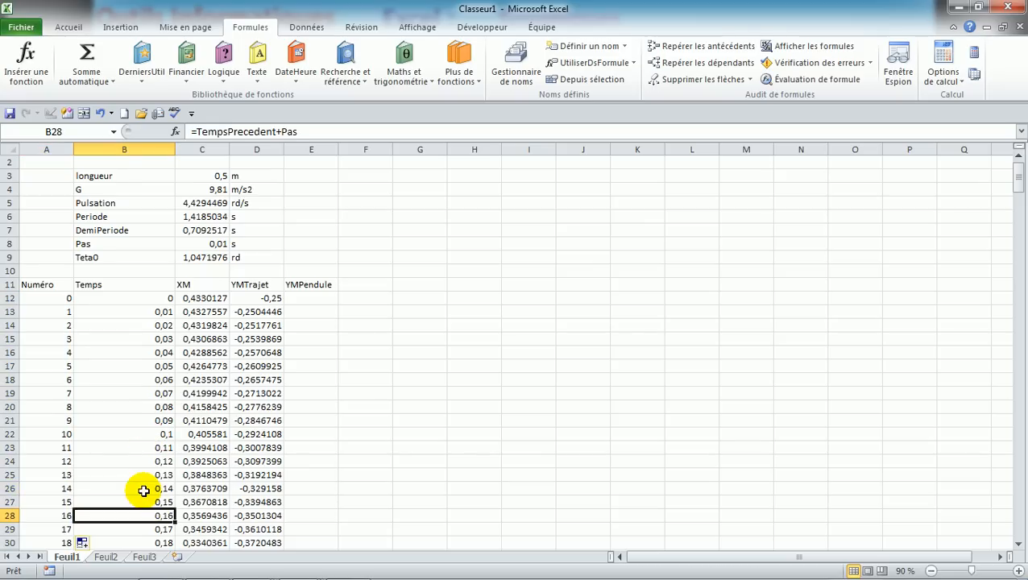
pyautogui.press('Down')
pyautogui.press('Down')
pyautogui.press('Down')
pyautogui.press('Down')
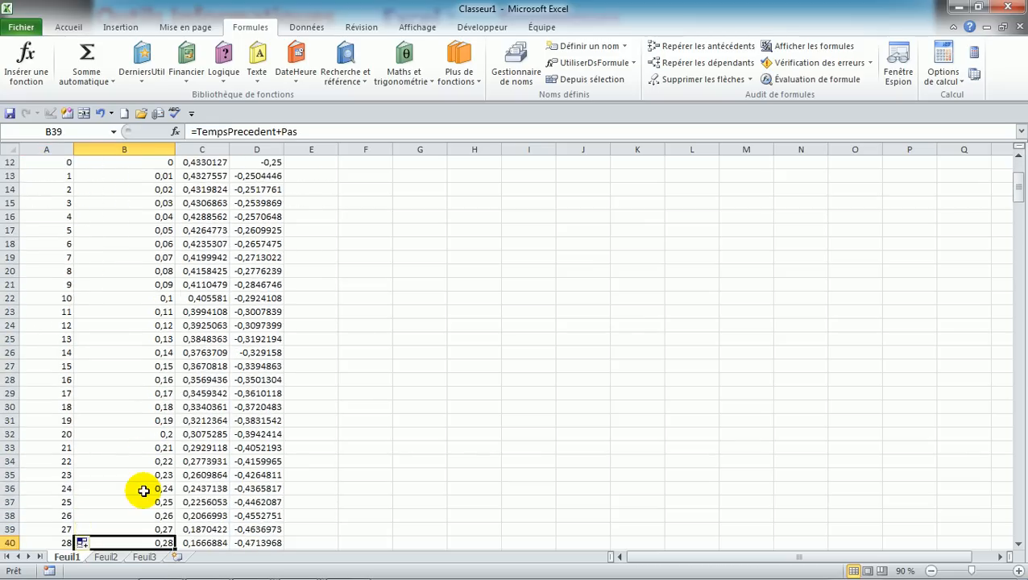
pyautogui.press('Down')
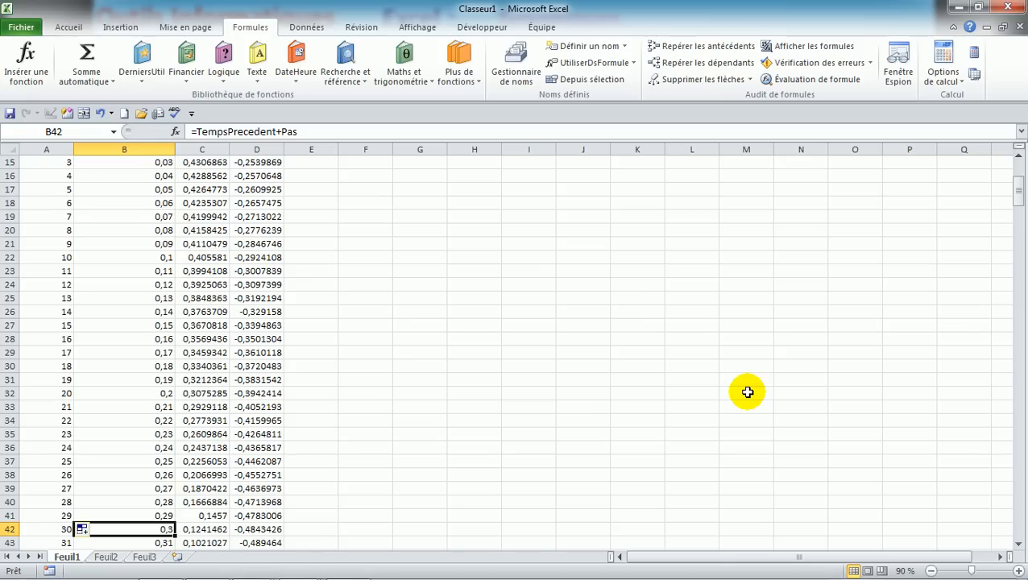
pyautogui.press('Down')
pyautogui.press('Down')
pyautogui.press('Down')
pyautogui.press('Down')
pyautogui.press('Down')
pyautogui.press('Down')
pyautogui.press('Down')
pyautogui.press('Down')
pyautogui.press('Down')
pyautogui.press('Down')
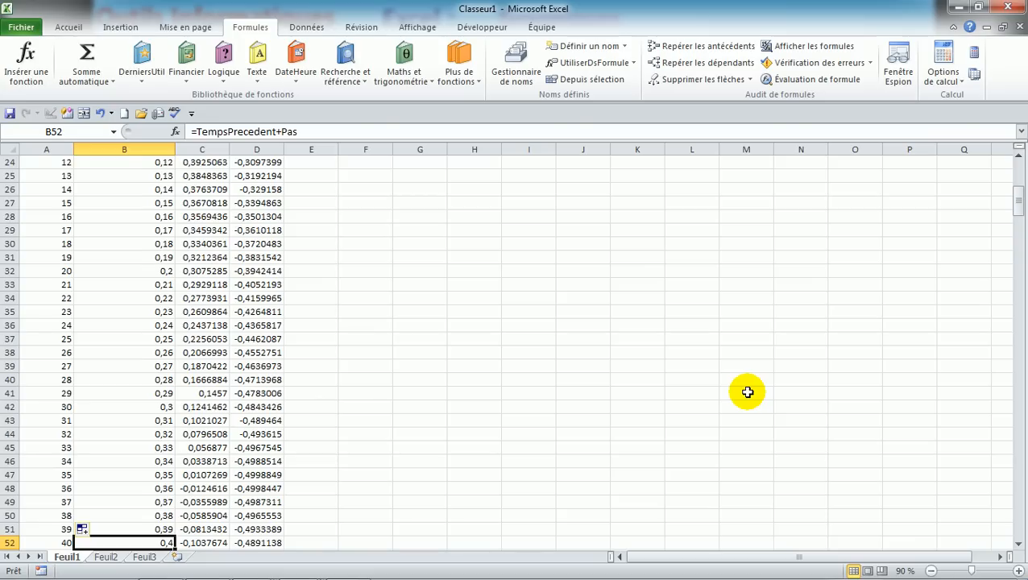
# Add the label Num in G82 above Temp and enter 40 in H82
pyautogui.press('pagedown')
pyautogui.press('pagedown')
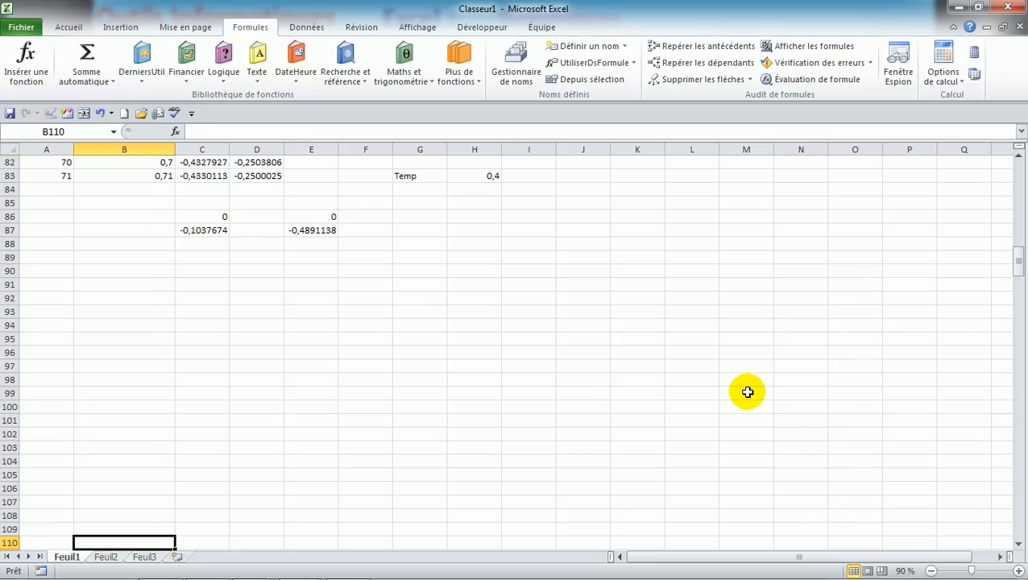
pyautogui.click(1018, 156)
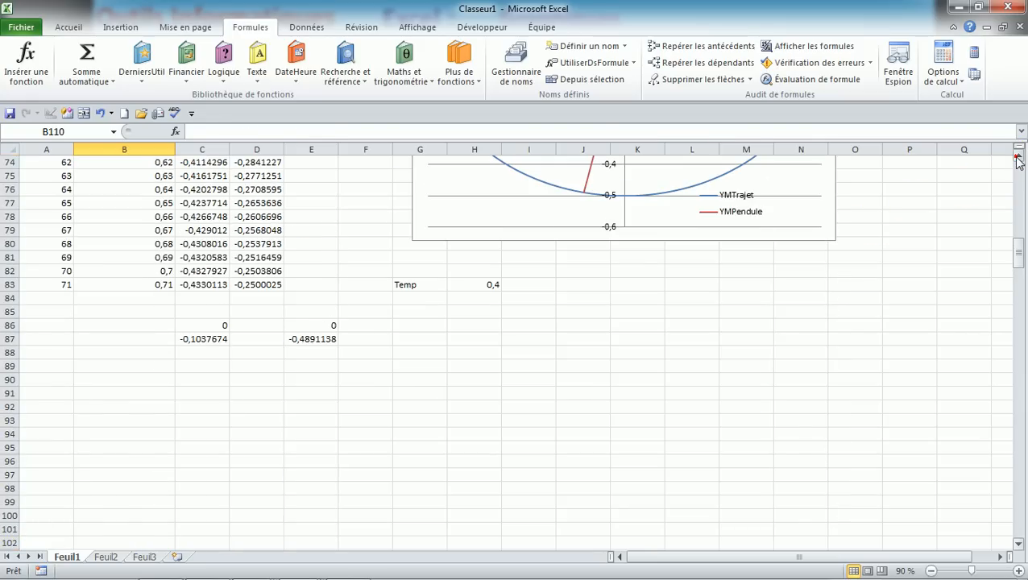
pyautogui.click(477, 284)
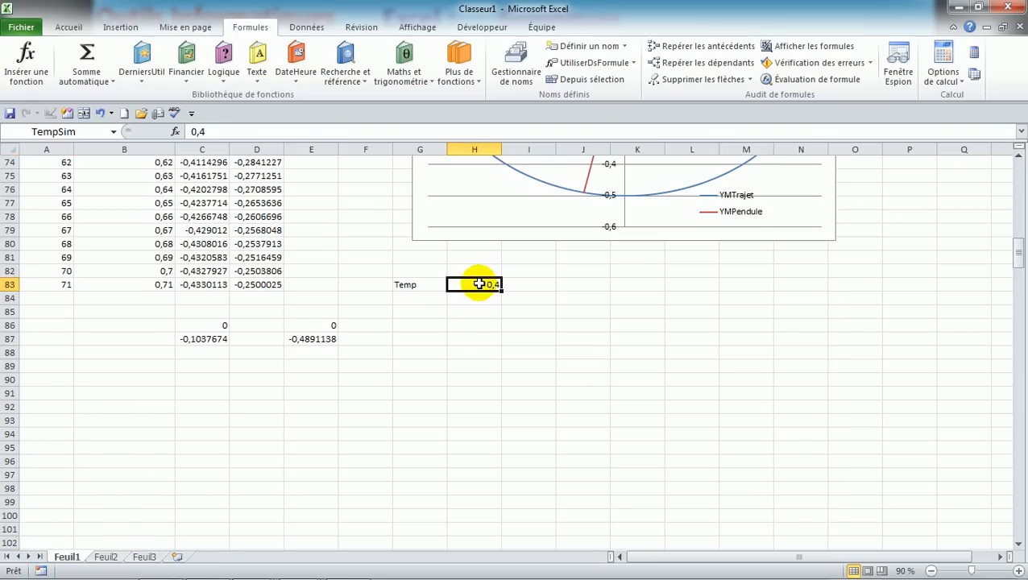
pyautogui.click(412, 273)
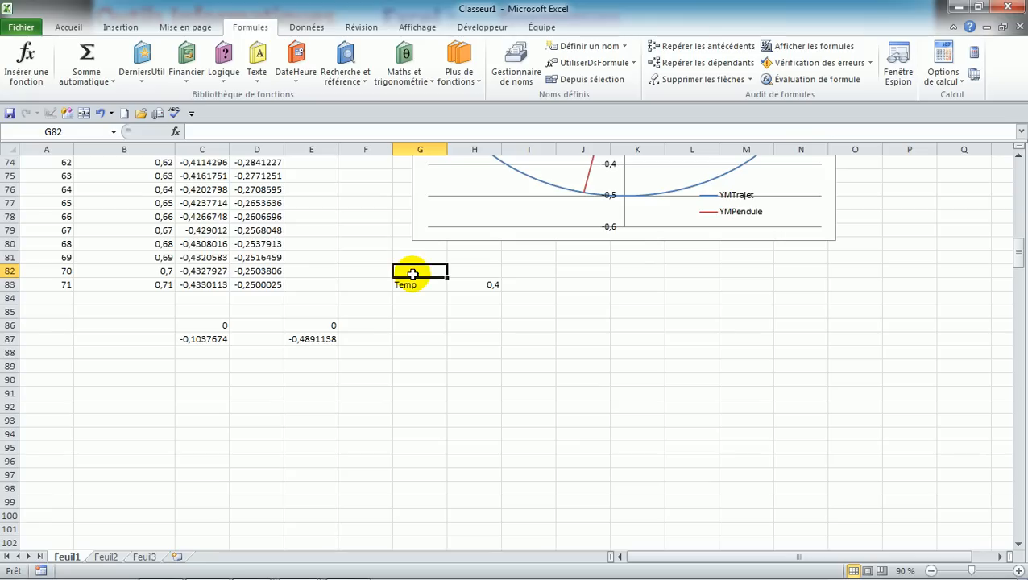
pyautogui.write('Num')
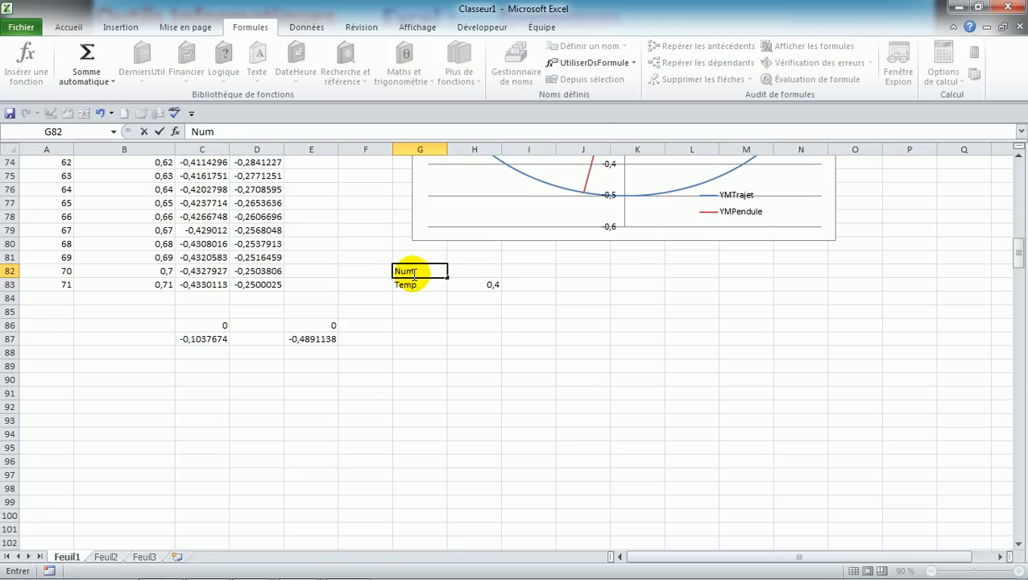
pyautogui.press('Tab')
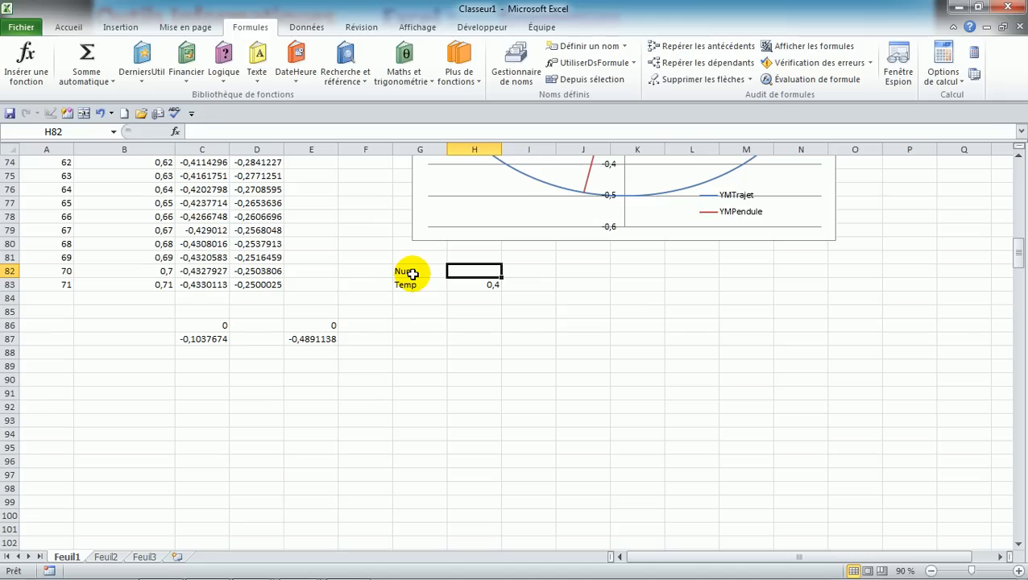
pyautogui.write('40')
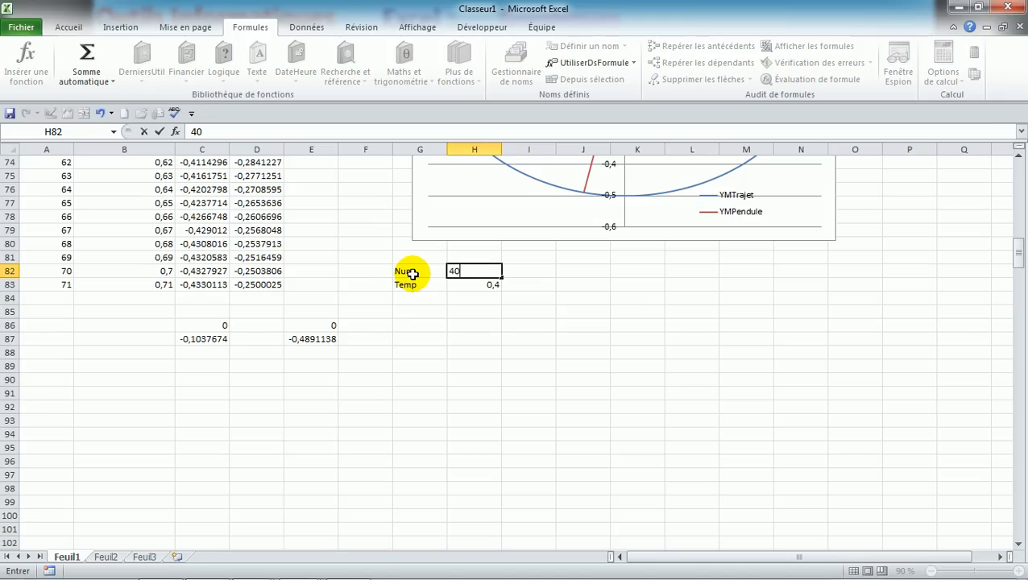
pyautogui.press('Return')
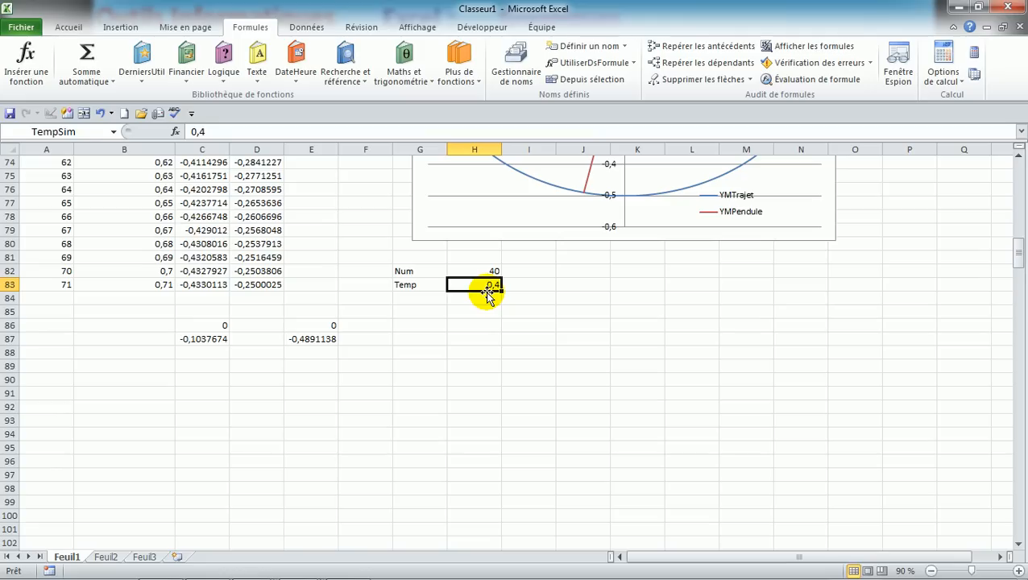
# Enter the formula =Pas*H82 in the Temp cell H83, inserting the defined name Pas from the names list
pyautogui.write('=')
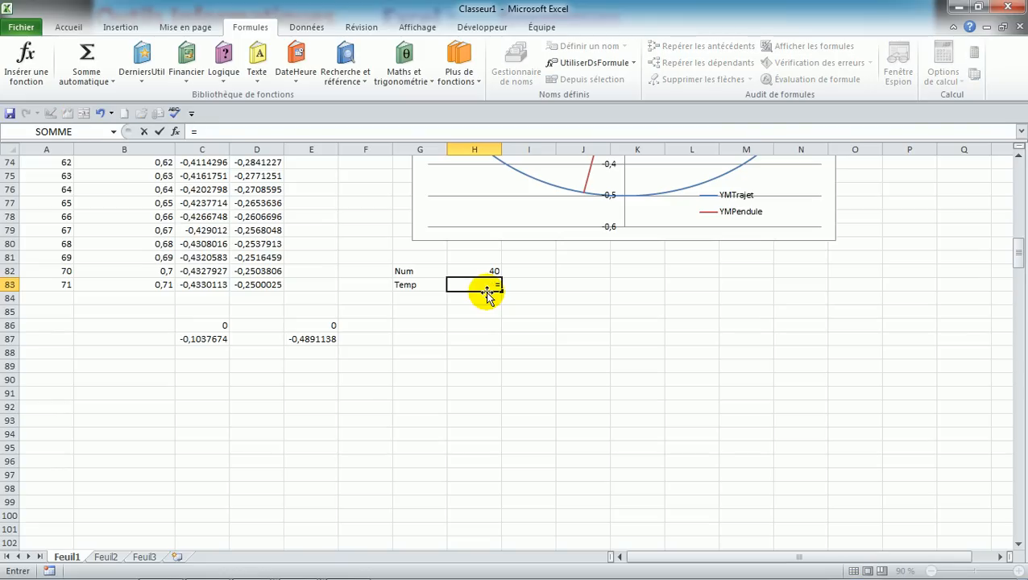
pyautogui.press('F3')
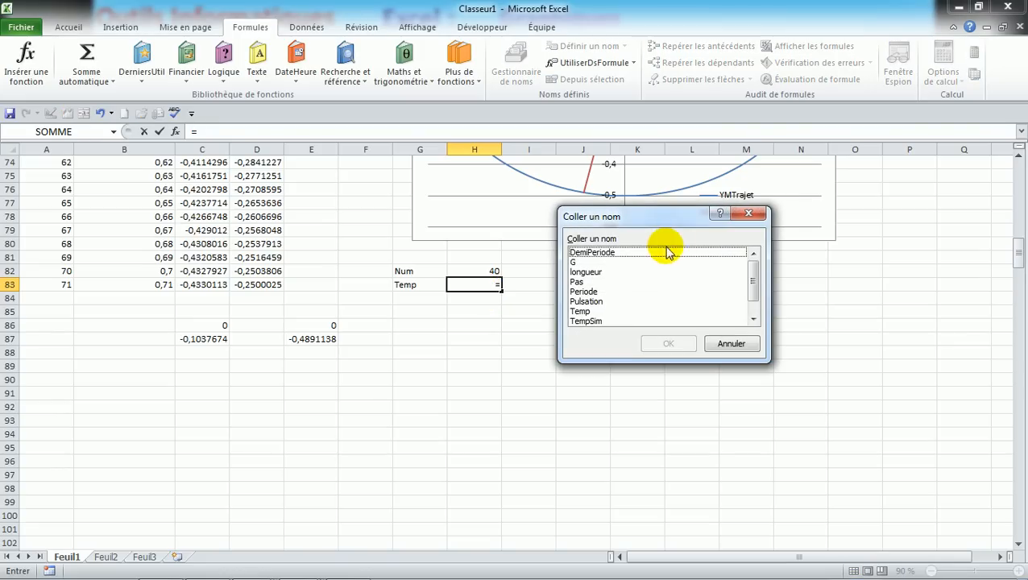
pyautogui.doubleClick(581, 281)
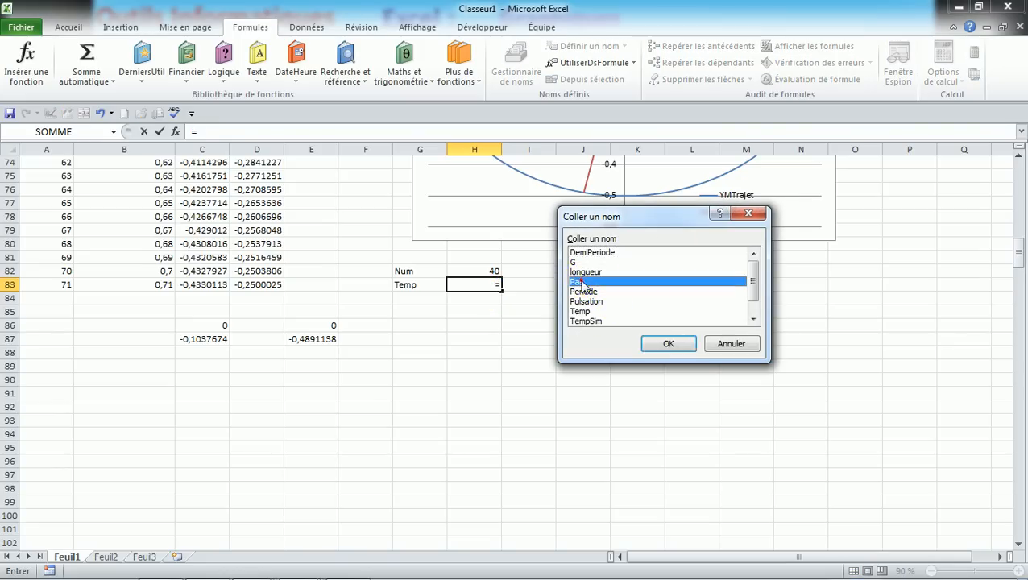
pyautogui.write('*')
pyautogui.click(480, 271)
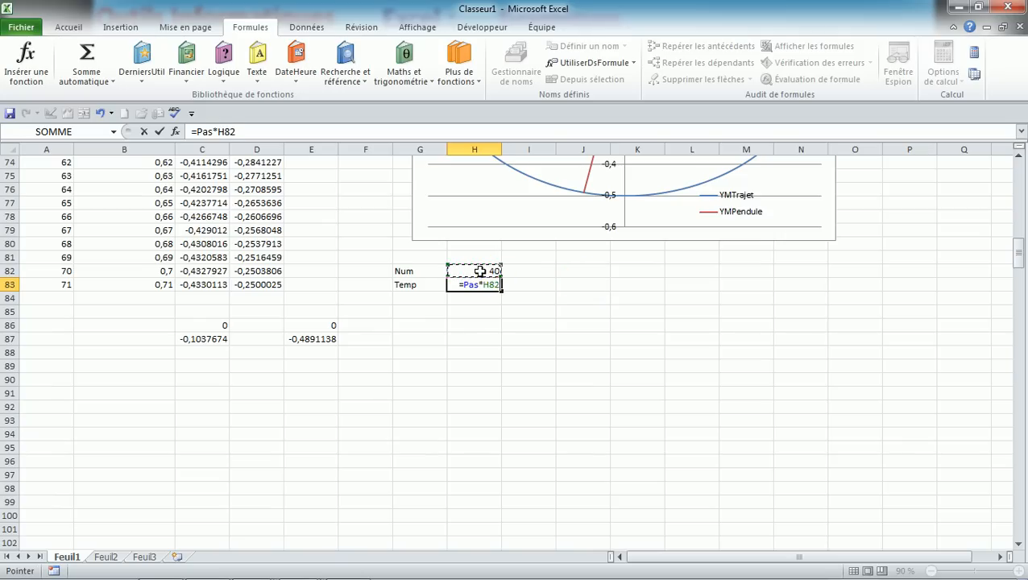
pyautogui.press('Return')
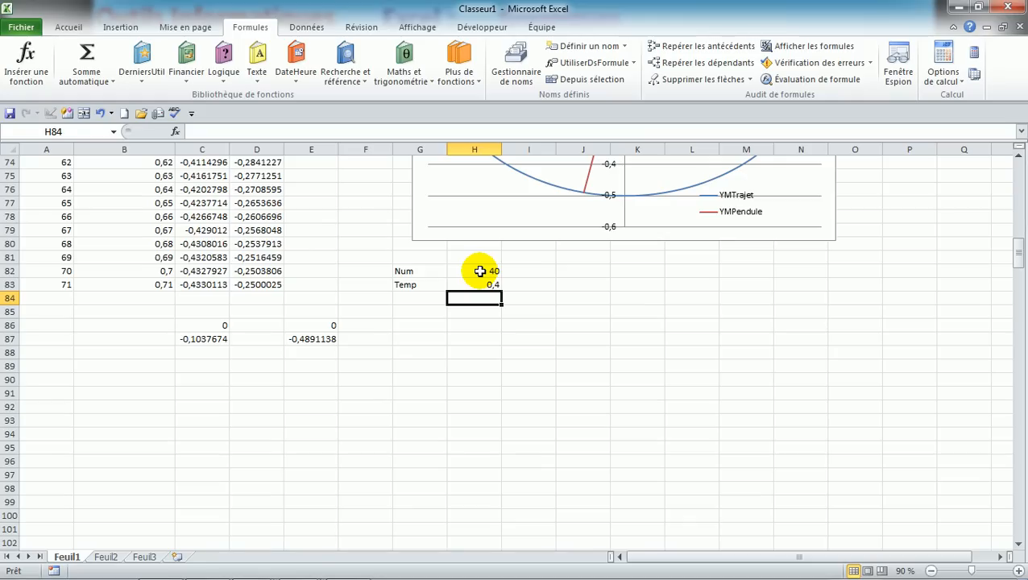
# Examine at 120 % zoom how the Temp formula in H83 refers to Pas and the Num value in H82
pyautogui.click(1020, 570)
pyautogui.click(1020, 570)
pyautogui.click(1019, 571)
pyautogui.click(635, 243)
pyautogui.click(640, 260)
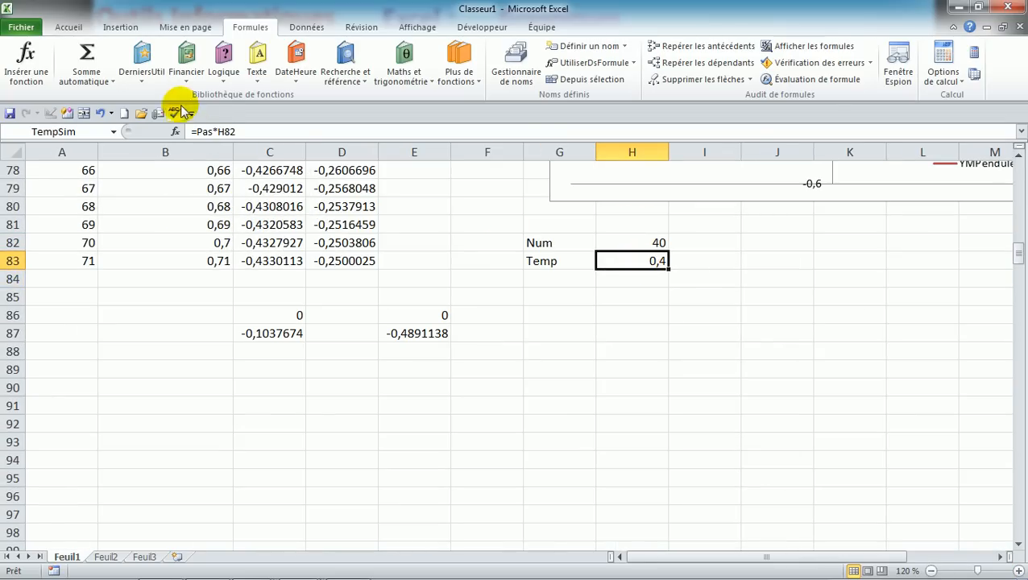
pyautogui.click(209, 131)
pyautogui.click(650, 263)
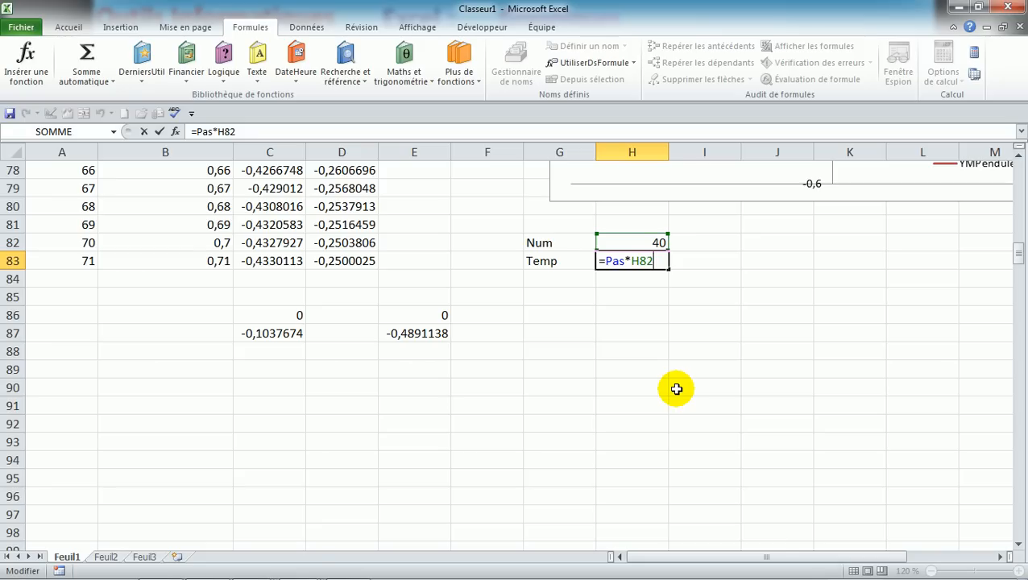
pyautogui.click(738, 262)
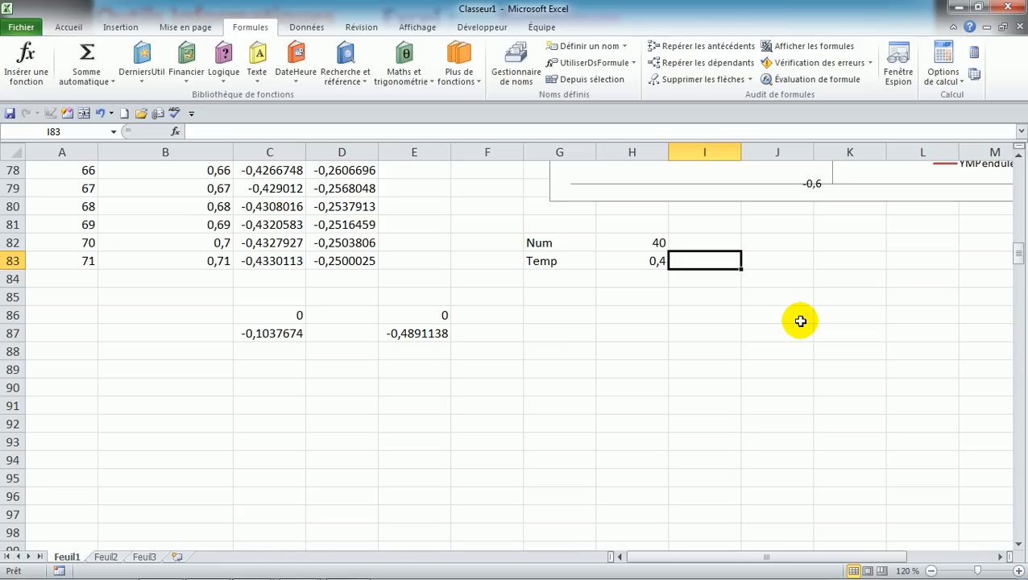
pyautogui.click(644, 244)
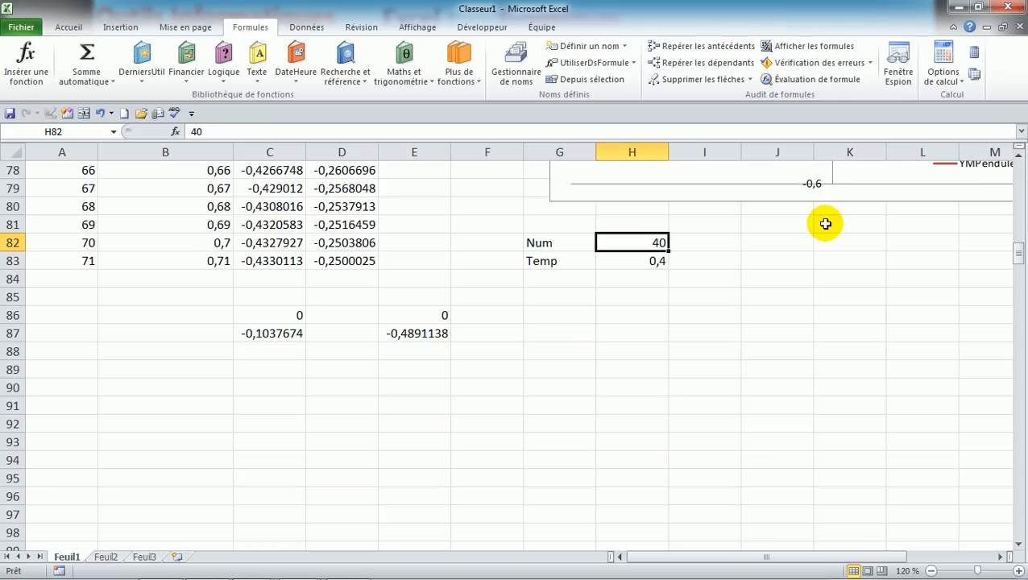
# Check in the ribbon customization options that the Développeur tab is enabled, and leave the options without saving
pyautogui.click(483, 30)
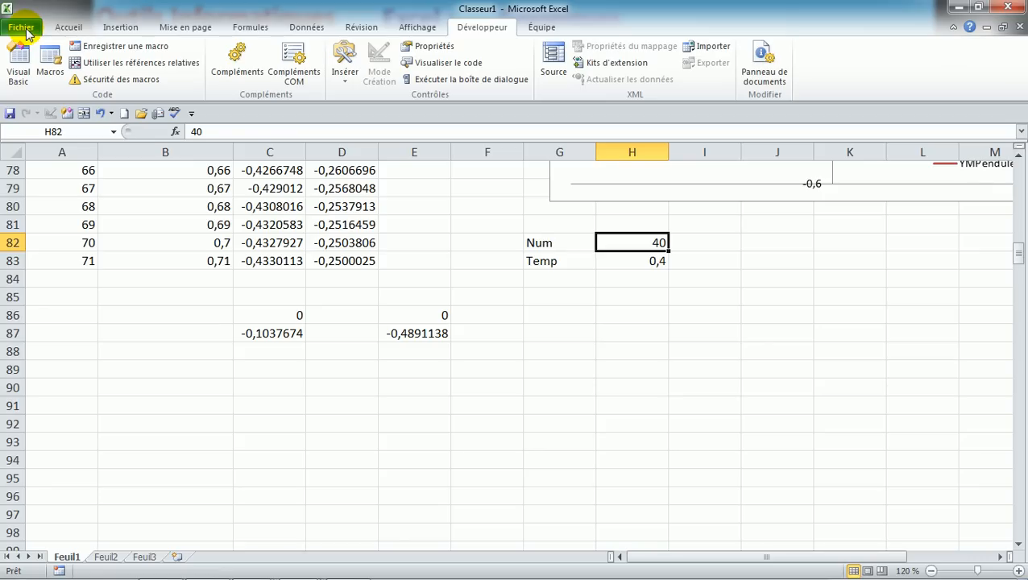
pyautogui.click(24, 29)
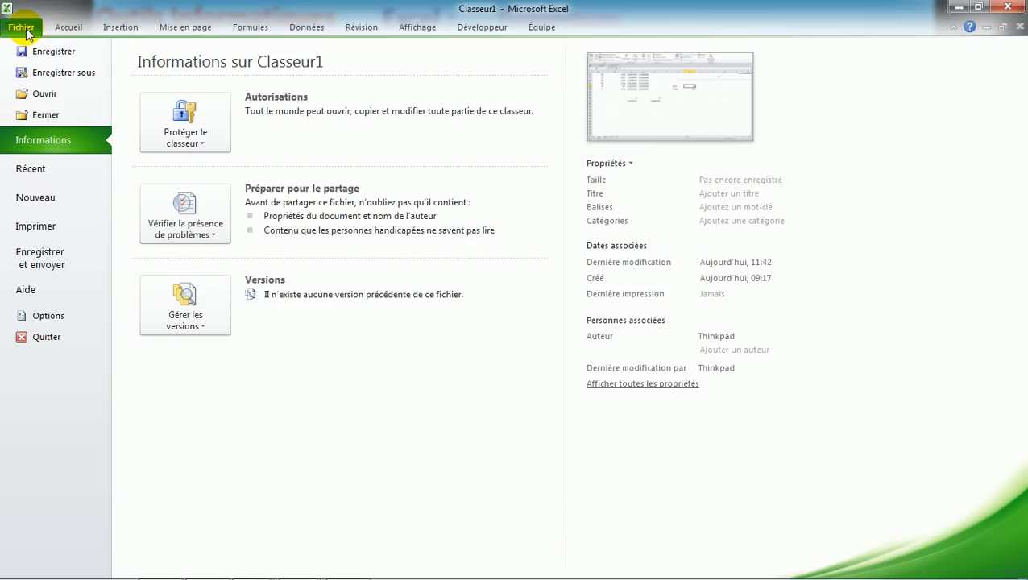
pyautogui.click(45, 315)
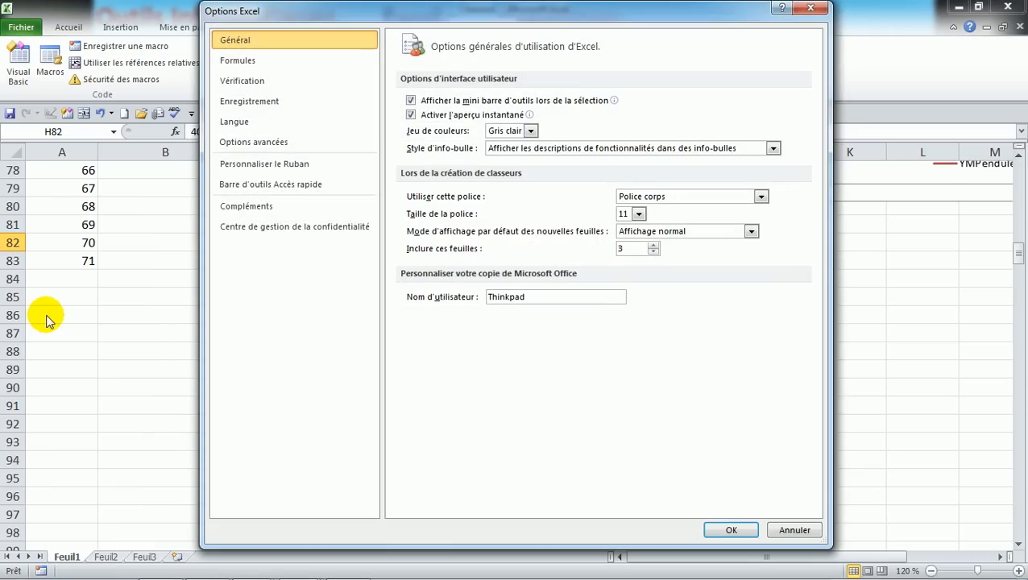
pyautogui.click(275, 164)
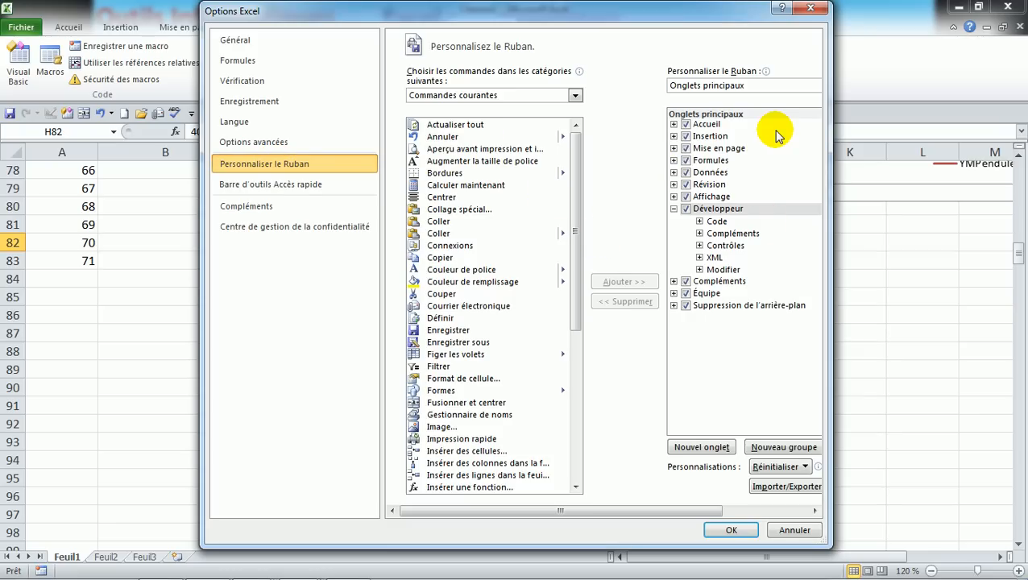
pyautogui.click(674, 208)
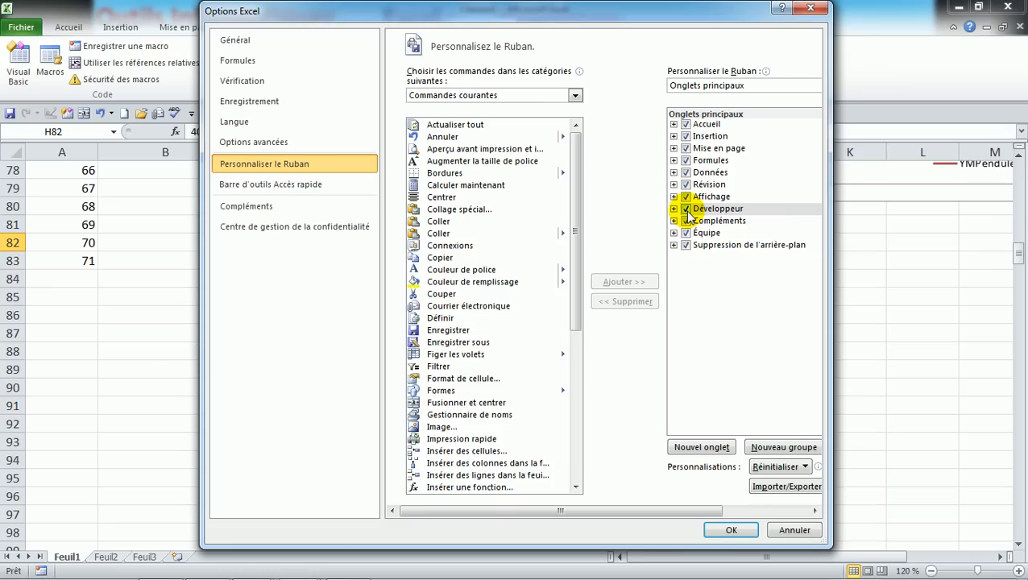
pyautogui.click(687, 210)
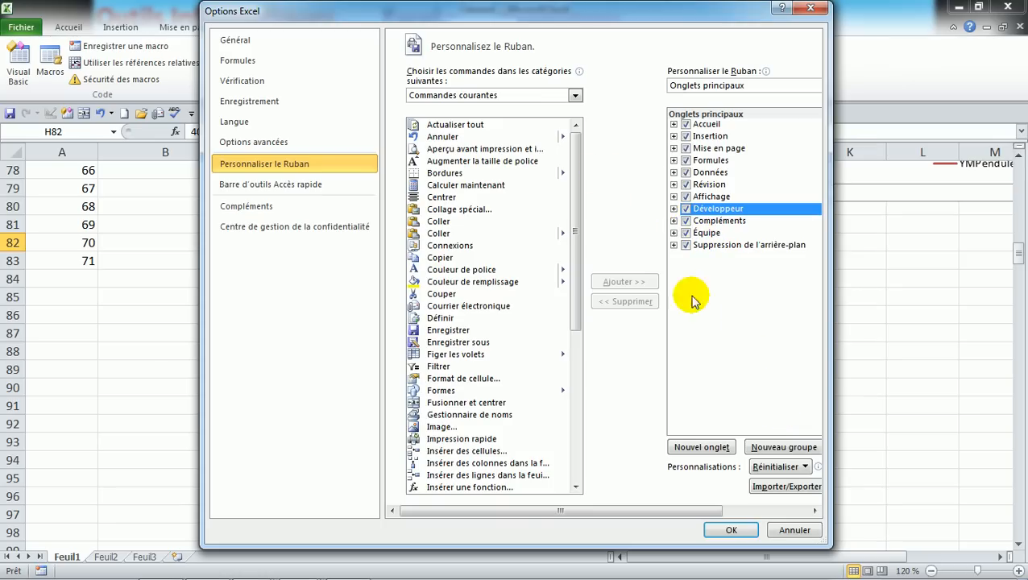
pyautogui.click(255, 42)
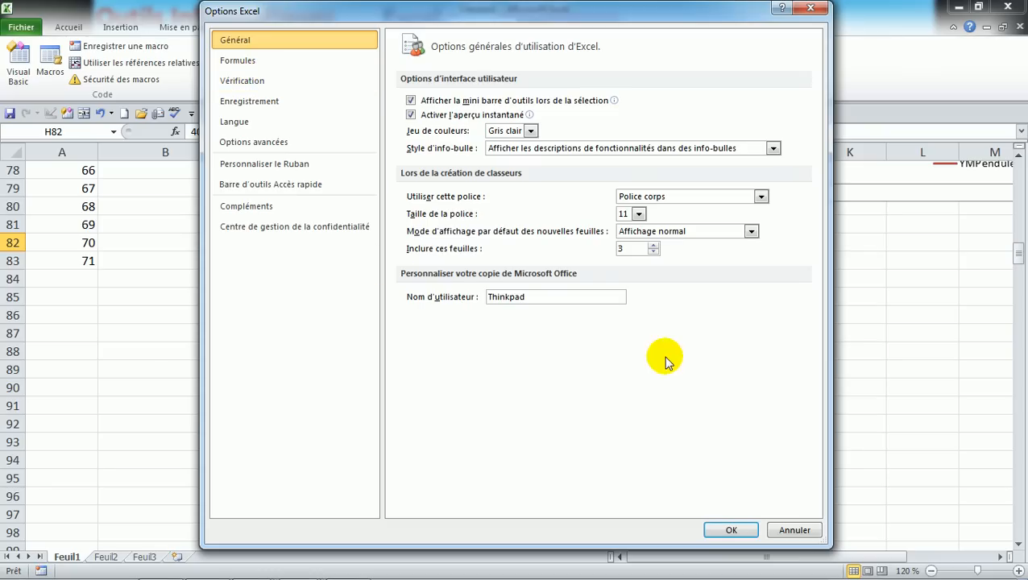
pyautogui.click(797, 531)
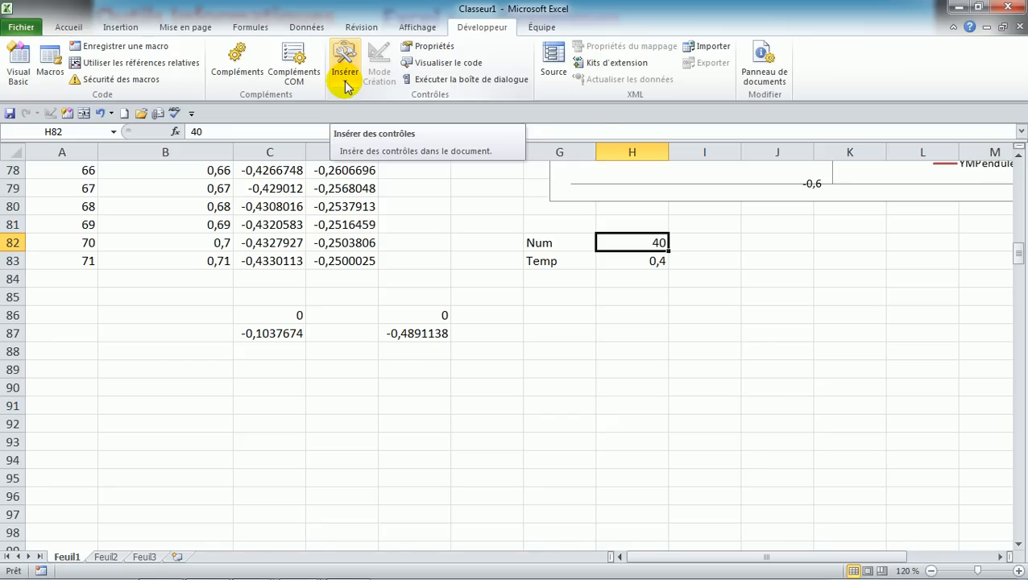
# Insert an ActiveX spin button, about 27 wide and 46,5 high with vertical arrows, in column F across rows 85 to 88
pyautogui.click(346, 80)
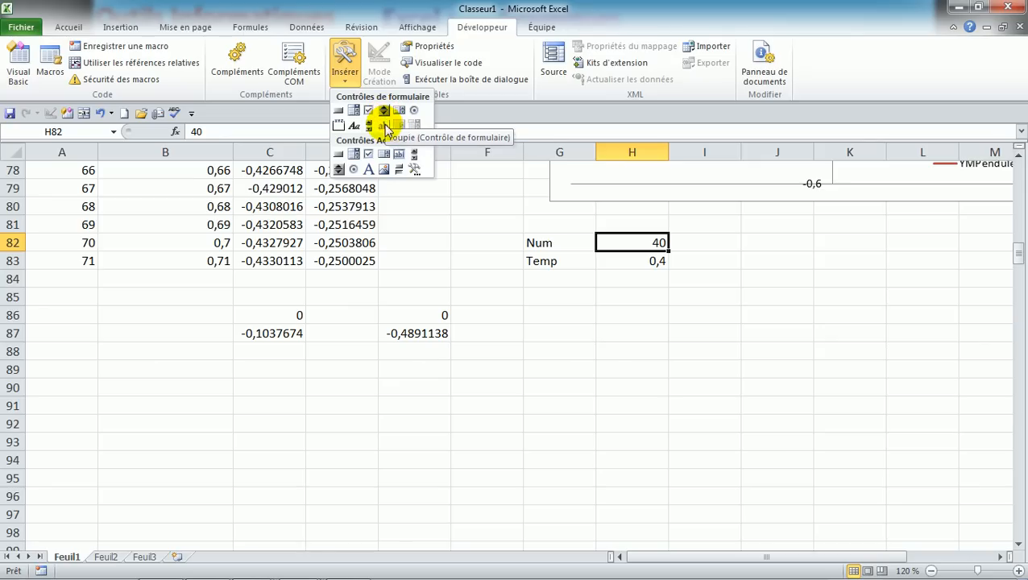
pyautogui.click(340, 169)
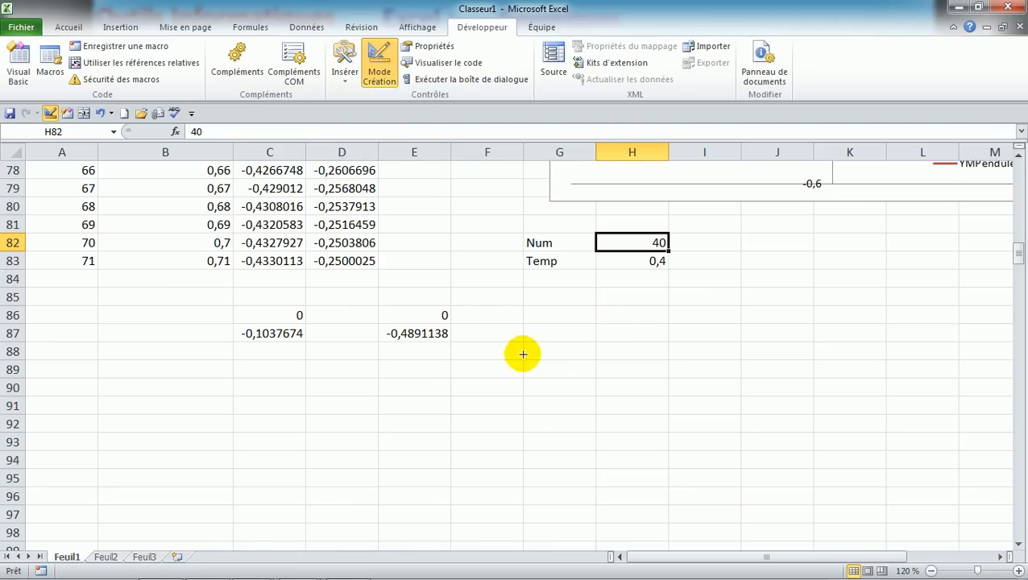
pyautogui.moveTo(472, 293); pyautogui.dragTo(502, 347)
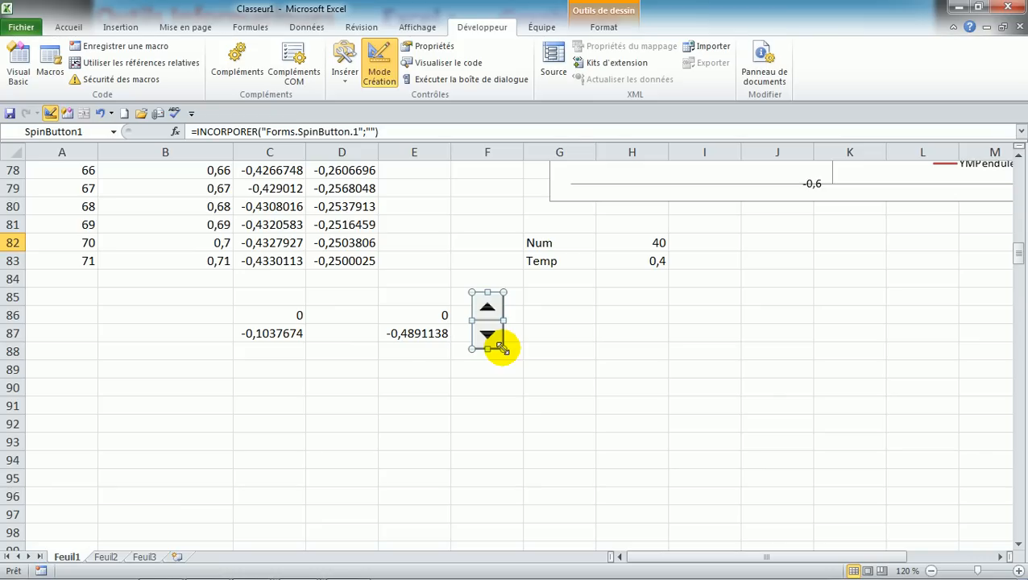
pyautogui.moveTo(501, 320); pyautogui.dragTo(643, 325)
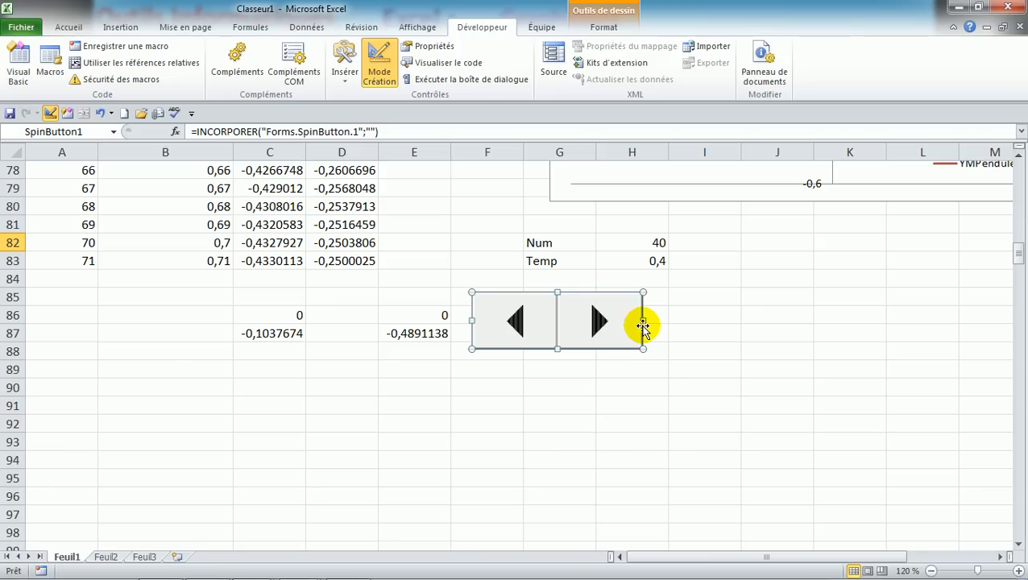
pyautogui.moveTo(642, 323); pyautogui.dragTo(505, 336)
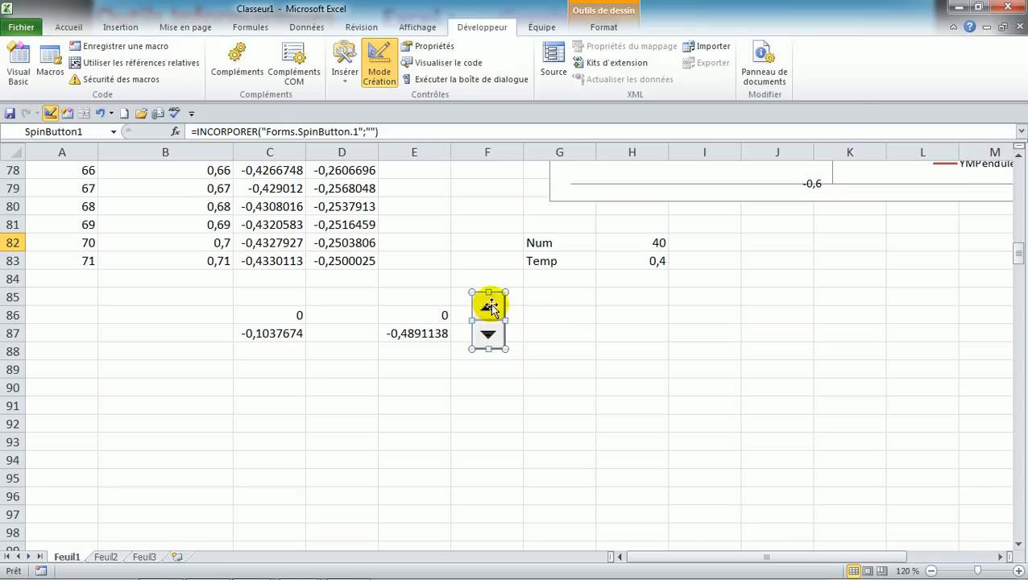
pyautogui.moveTo(488, 307)
pyautogui.mouseDown()
pyautogui.moveTo(541, 312)
pyautogui.moveTo(497, 307)
pyautogui.mouseUp()
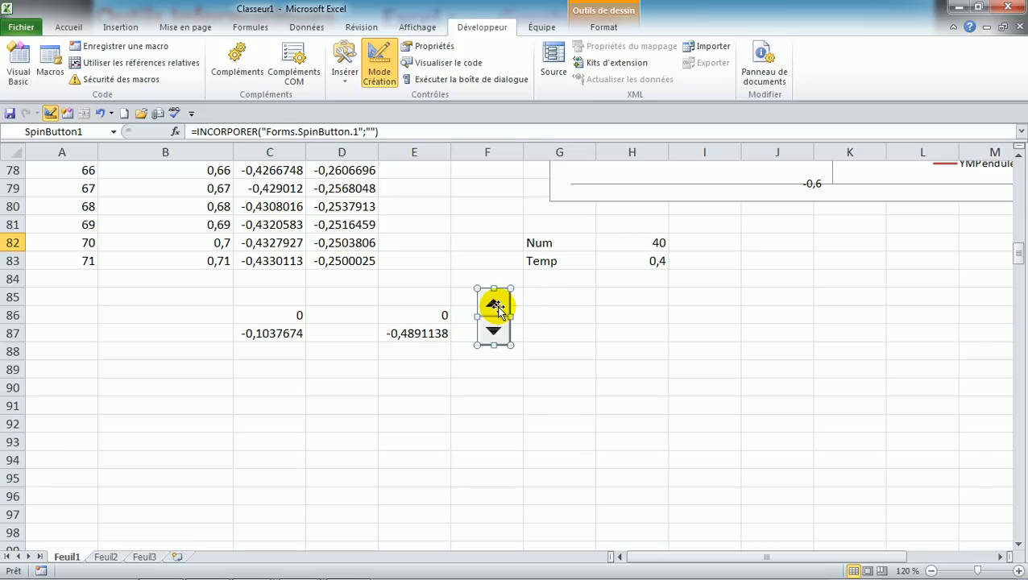
pyautogui.moveTo(491, 312)
pyautogui.mouseDown()
pyautogui.moveTo(620, 315)
pyautogui.moveTo(503, 317)
pyautogui.mouseUp()
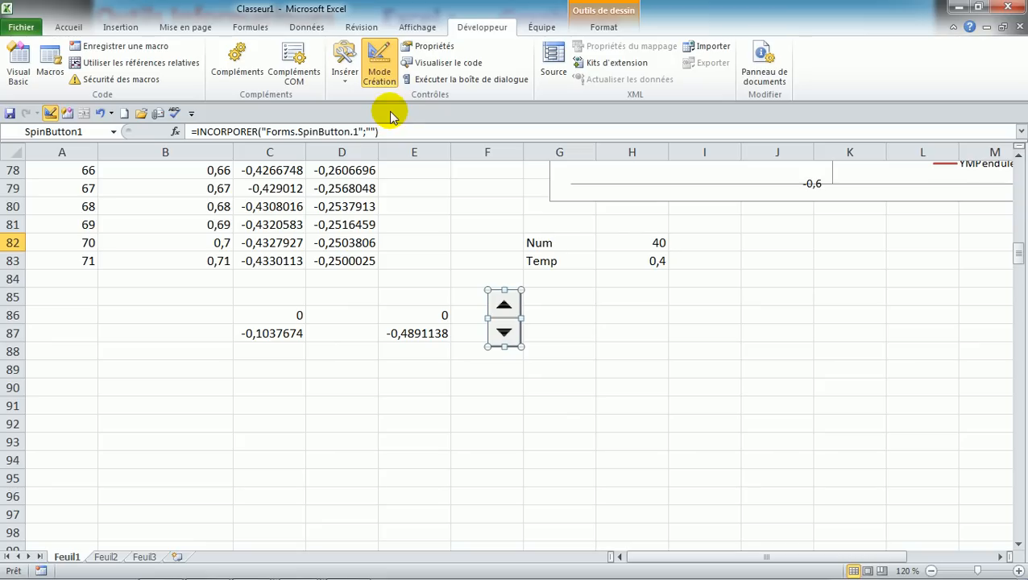
# Turn off design mode and test both arrows of the spin button
pyautogui.click(379, 62)
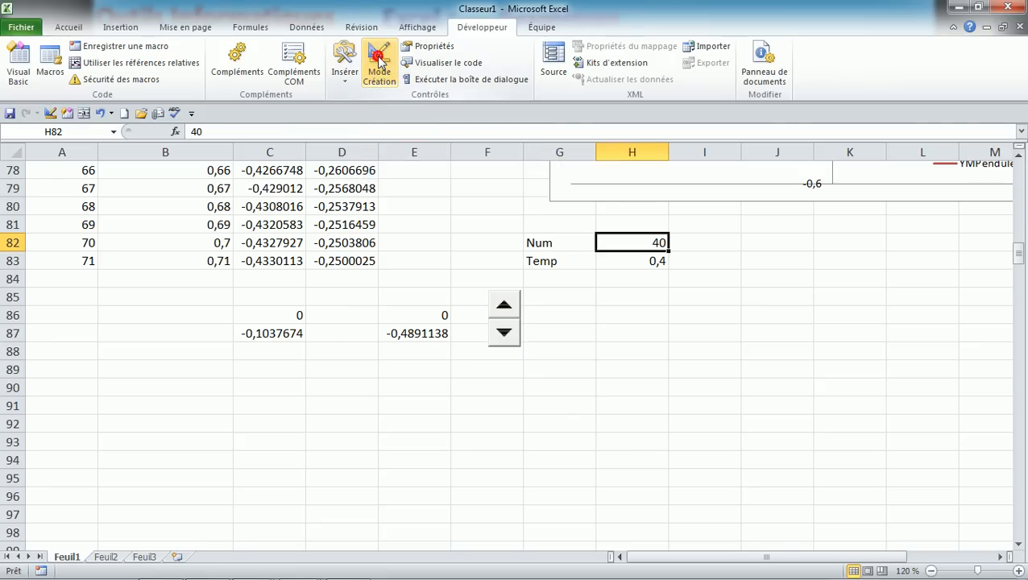
pyautogui.click(511, 322)
pyautogui.click(558, 327)
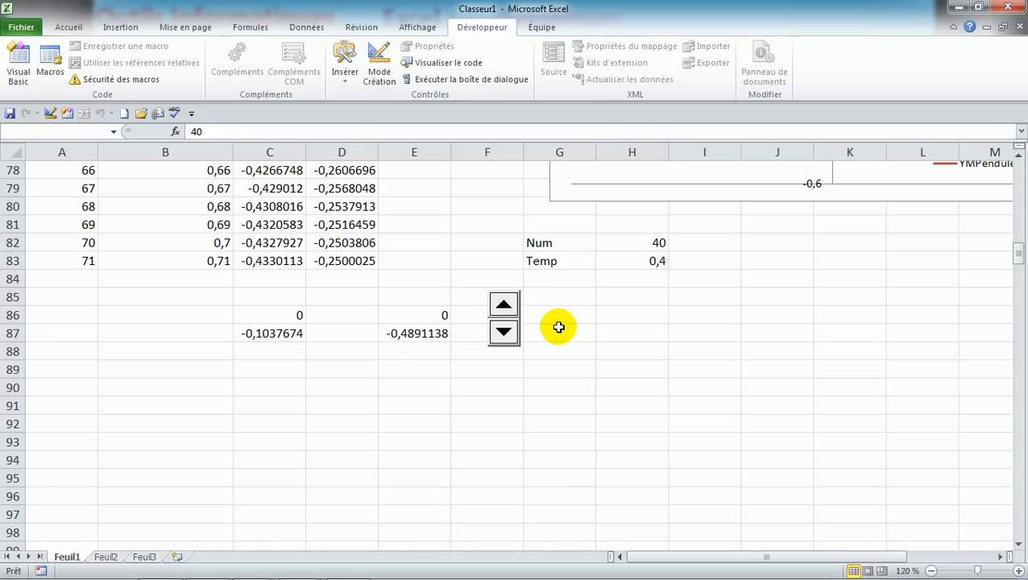
pyautogui.click(504, 305)
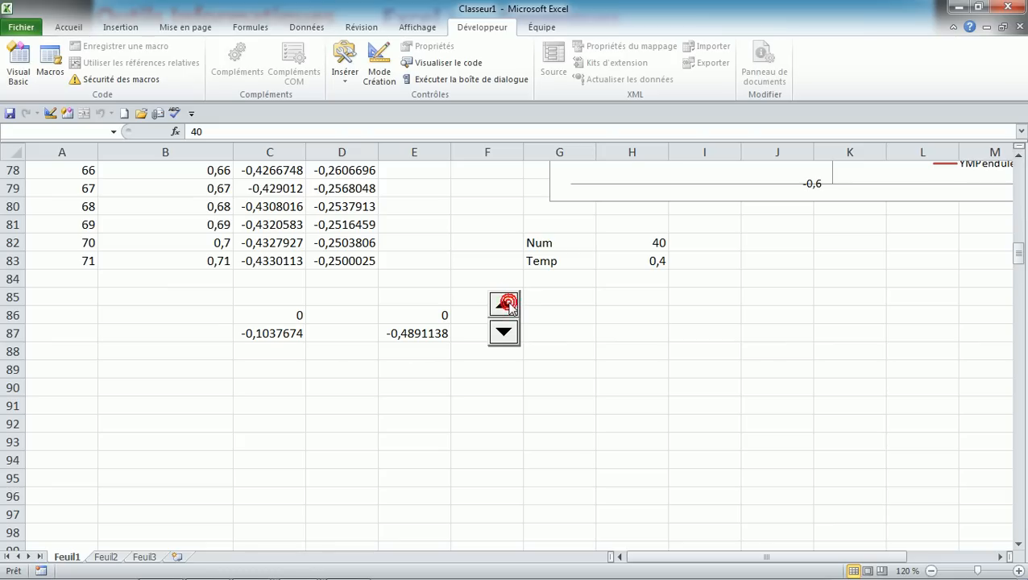
pyautogui.click(504, 305)
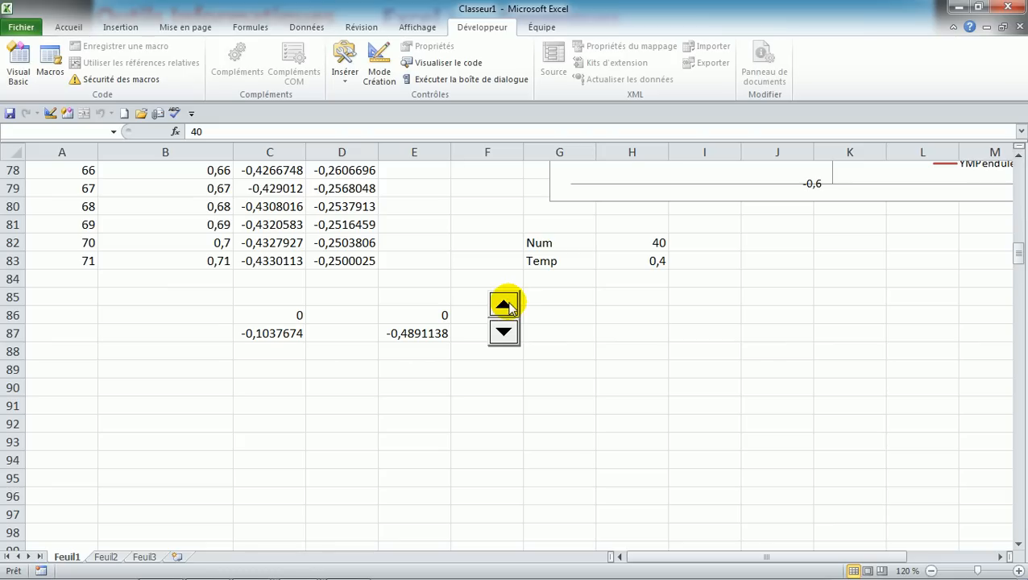
pyautogui.click(504, 332)
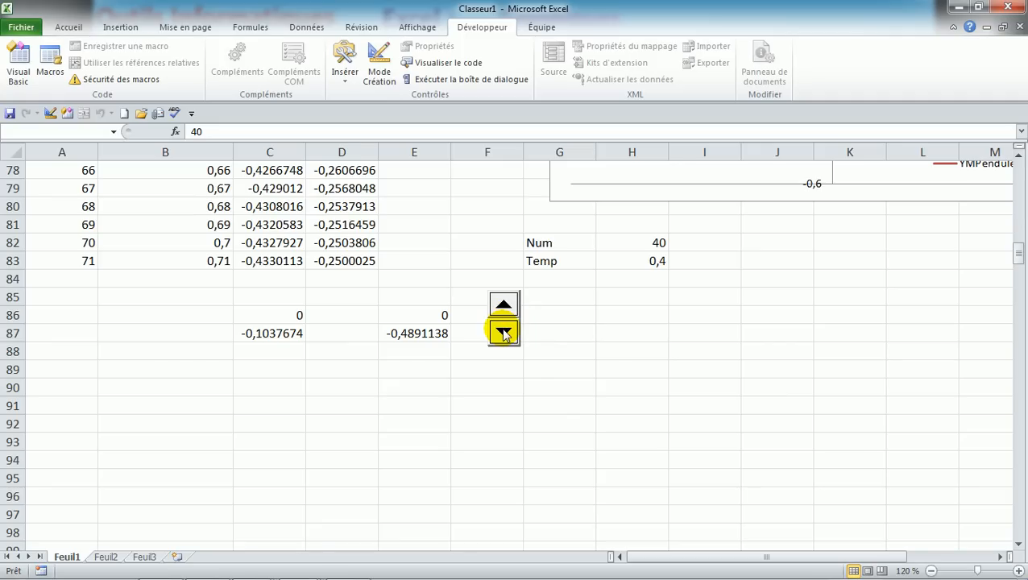
pyautogui.click(504, 333)
# Return to design mode and open the spin button's properties, placing their window clear of the control
pyautogui.click(377, 63)
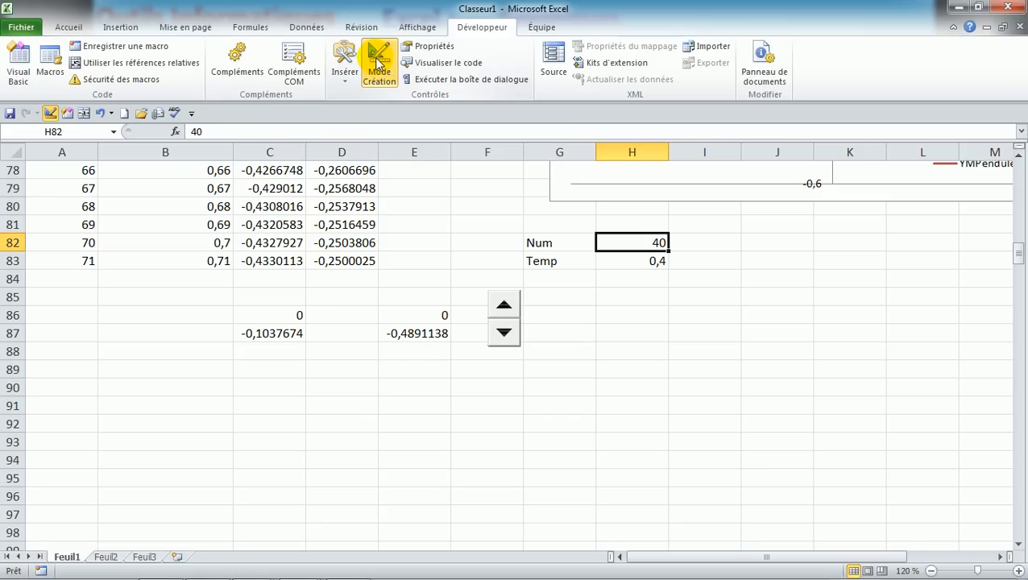
pyautogui.click(377, 63)
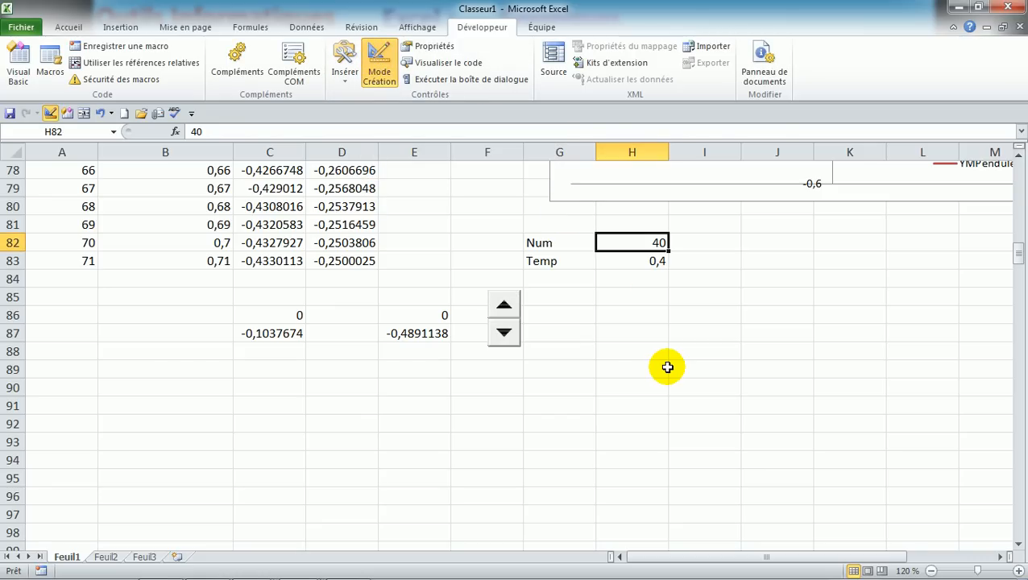
pyautogui.click(501, 325)
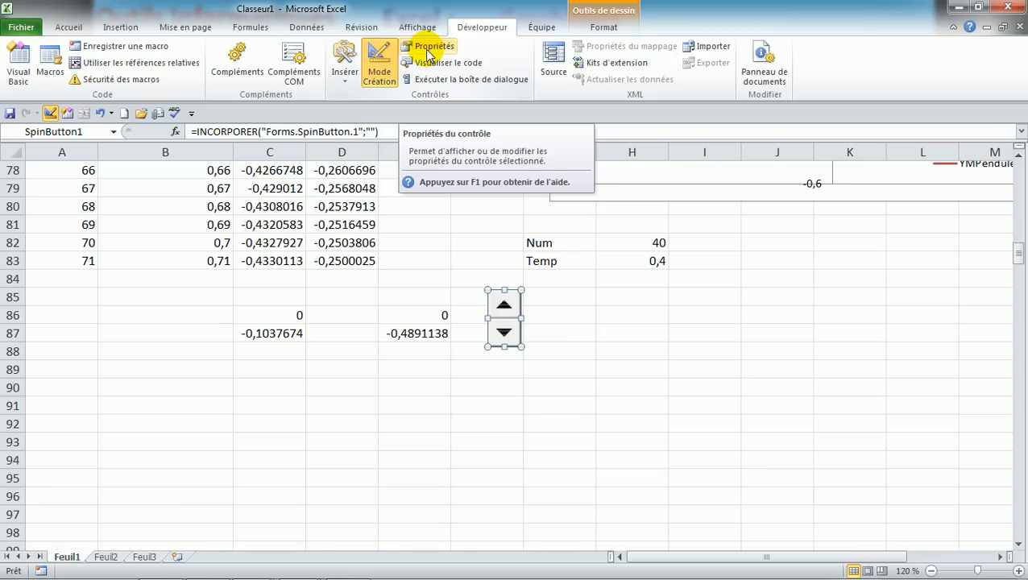
pyautogui.click(430, 49)
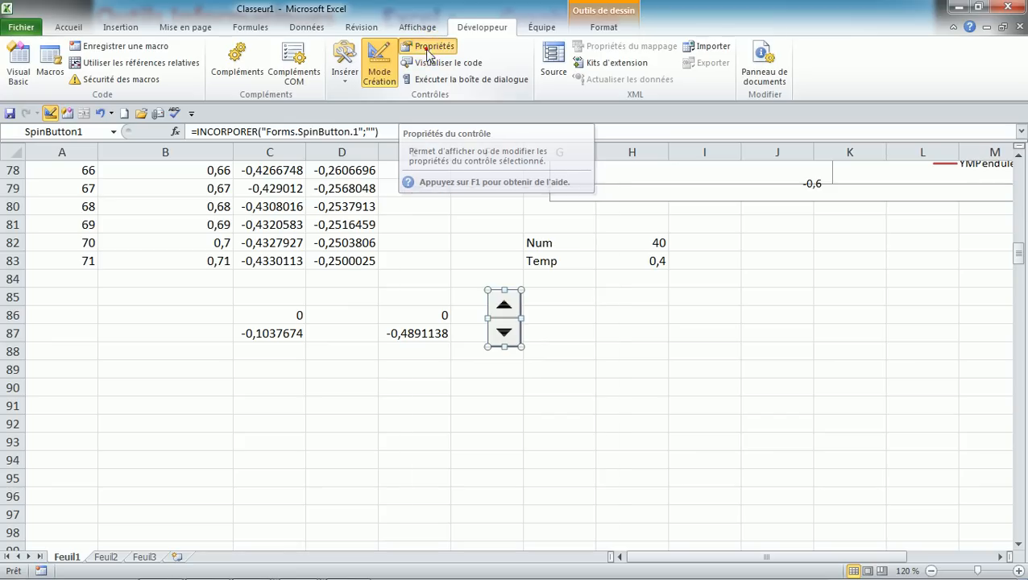
pyautogui.moveTo(515, 203); pyautogui.dragTo(697, 212)
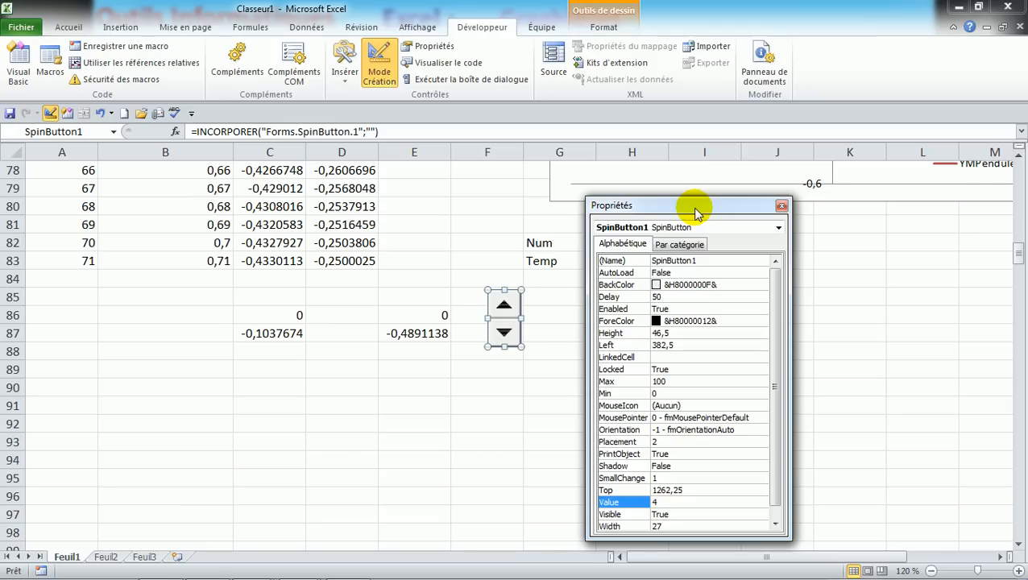
pyautogui.scroll(-1, 746, 303)
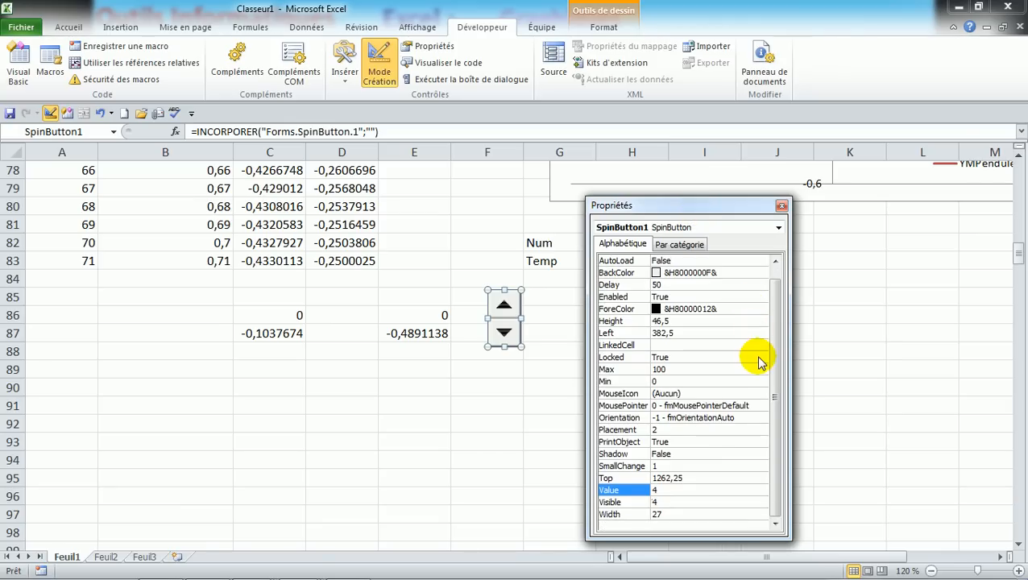
# Set the spin button's Width property to 30
pyautogui.click(668, 516)
pyautogui.click(668, 514)
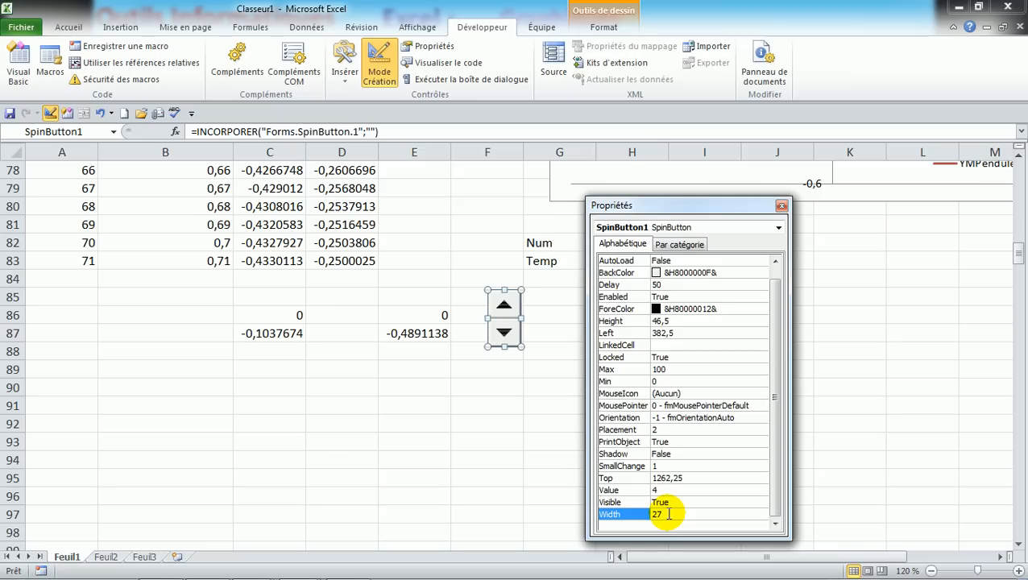
pyautogui.click(625, 519)
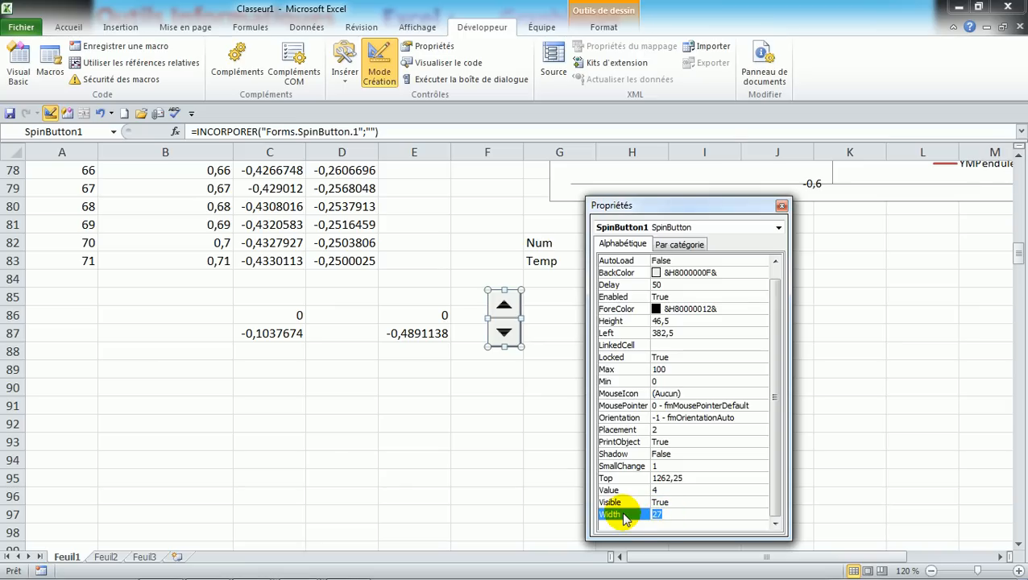
pyautogui.write('30')
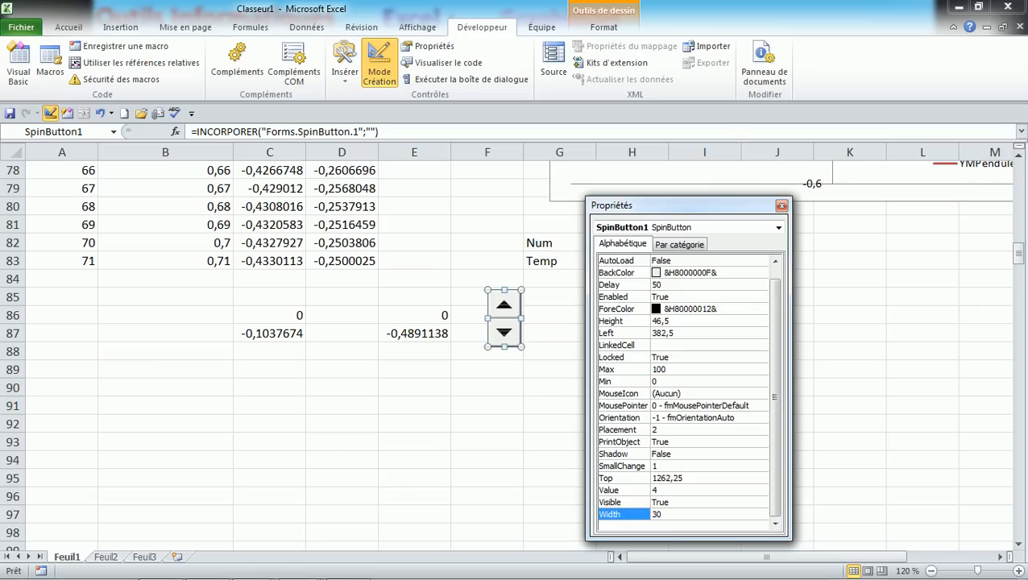
pyautogui.click(668, 491)
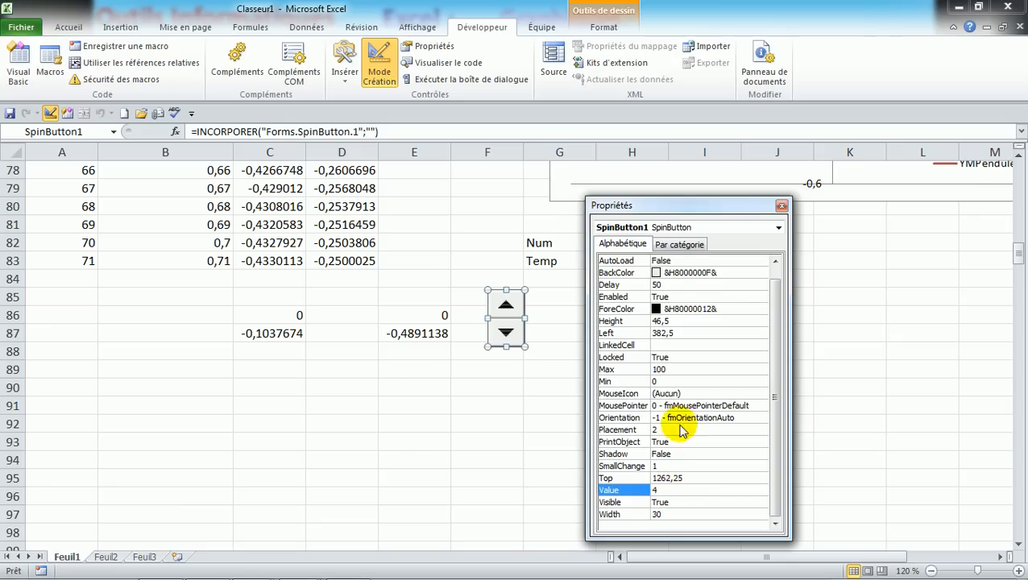
pyautogui.moveTo(780, 334); pyautogui.dragTo(780, 328)
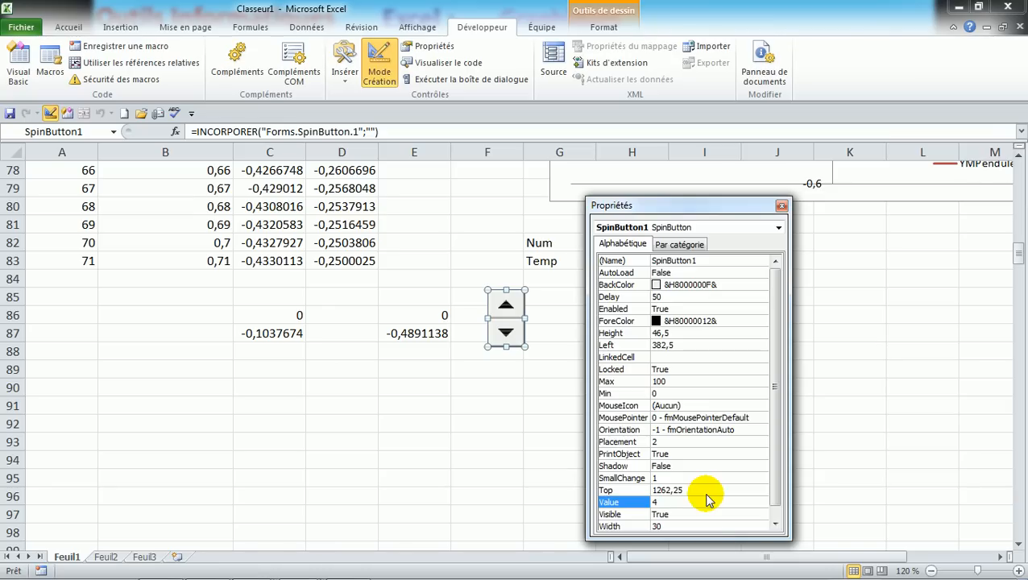
# Link the spin button to the Num cell by setting its LinkedCell property to H82, with the properties window moved clear of that cell
pyautogui.moveTo(714, 213); pyautogui.dragTo(797, 224)
pyautogui.click(644, 245)
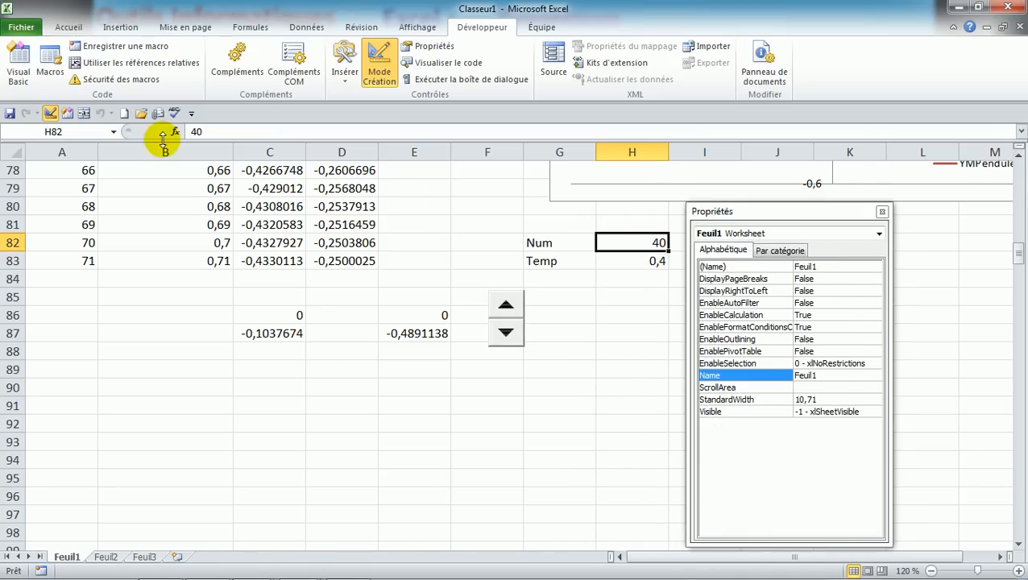
pyautogui.click(63, 133)
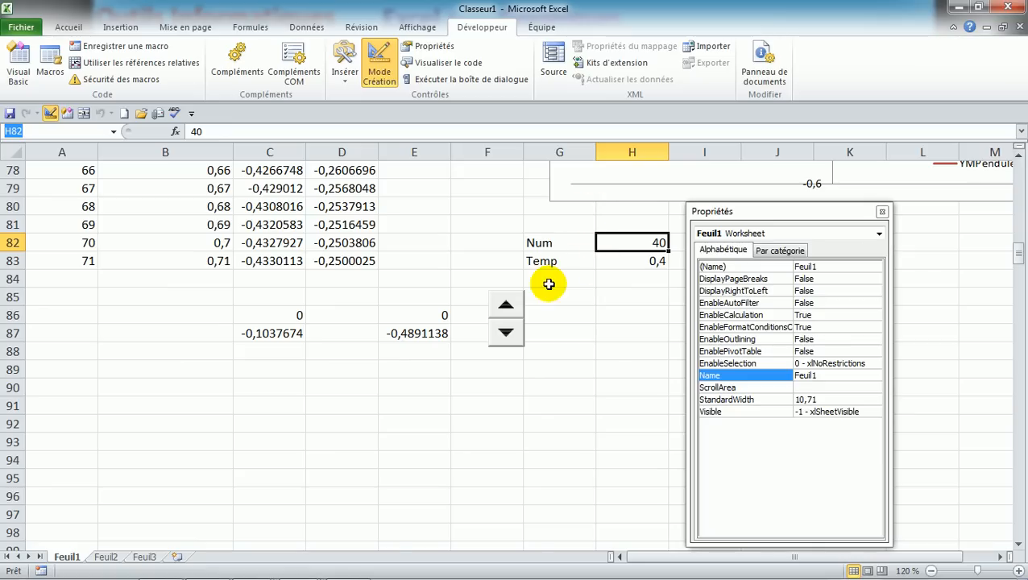
pyautogui.click(505, 315)
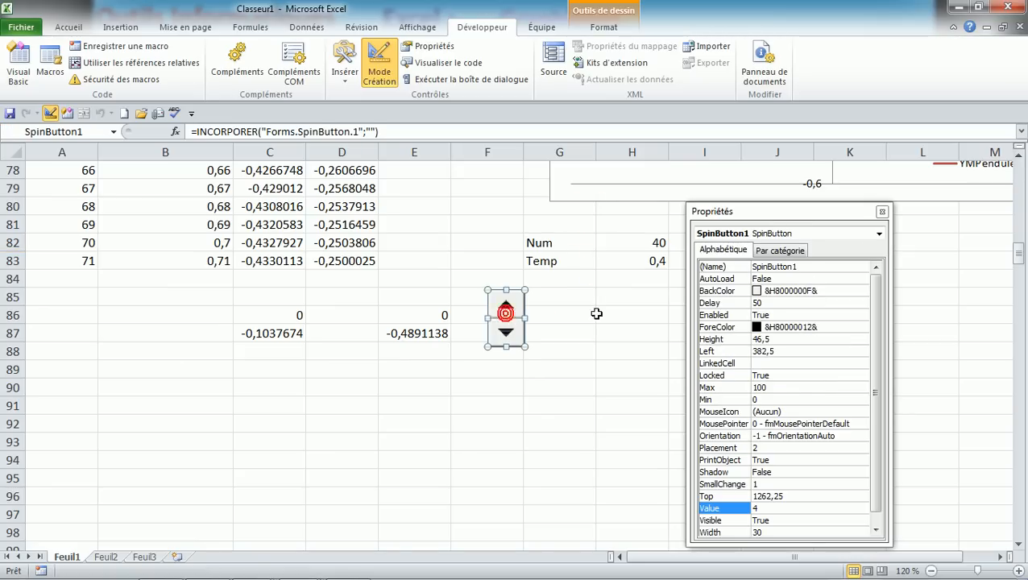
pyautogui.click(766, 363)
pyautogui.write('H82')
pyautogui.click(775, 375)
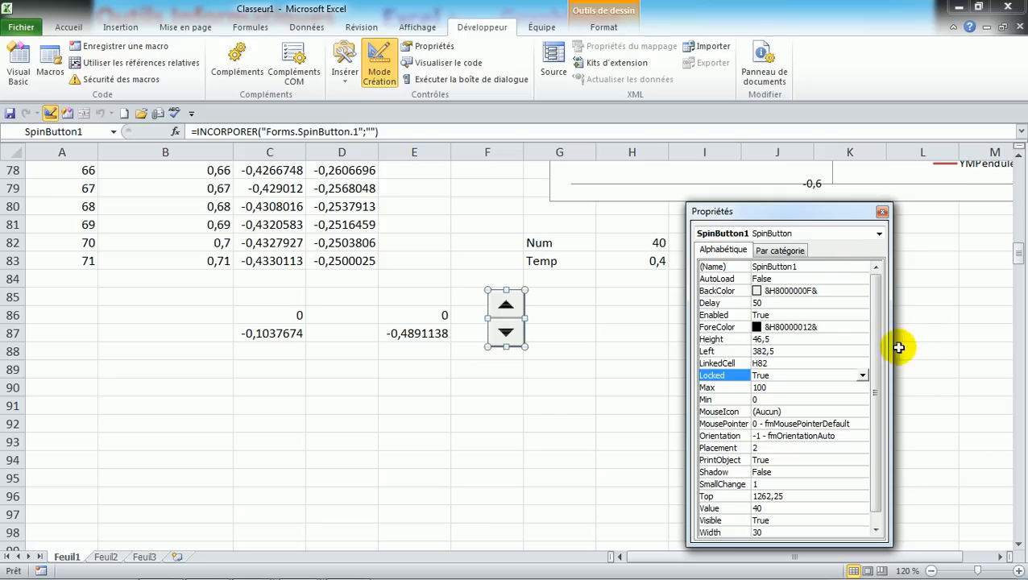
# Set the spin button's Max property to 142
pyautogui.click(710, 388)
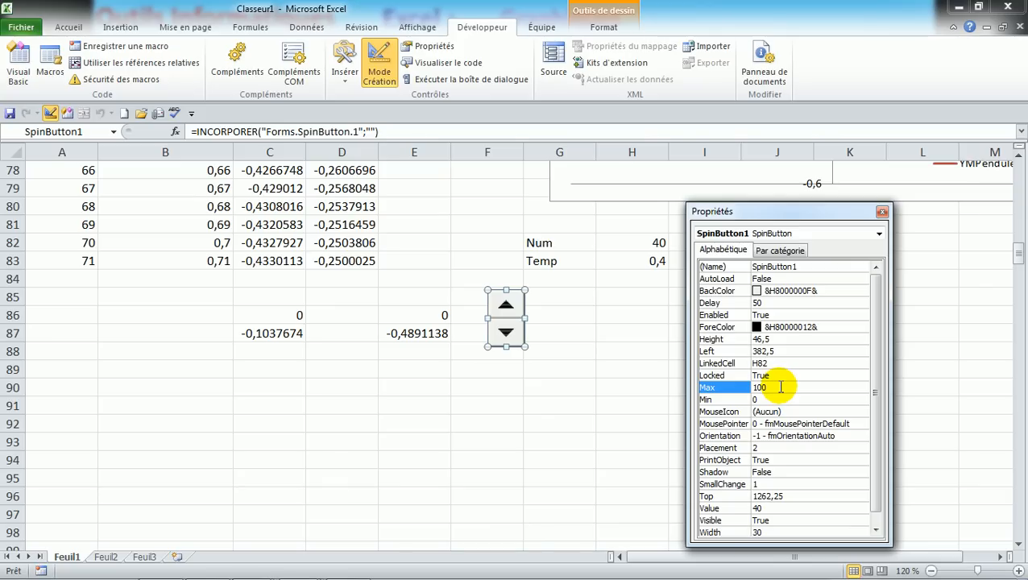
pyautogui.doubleClick(780, 389)
pyautogui.write('142')
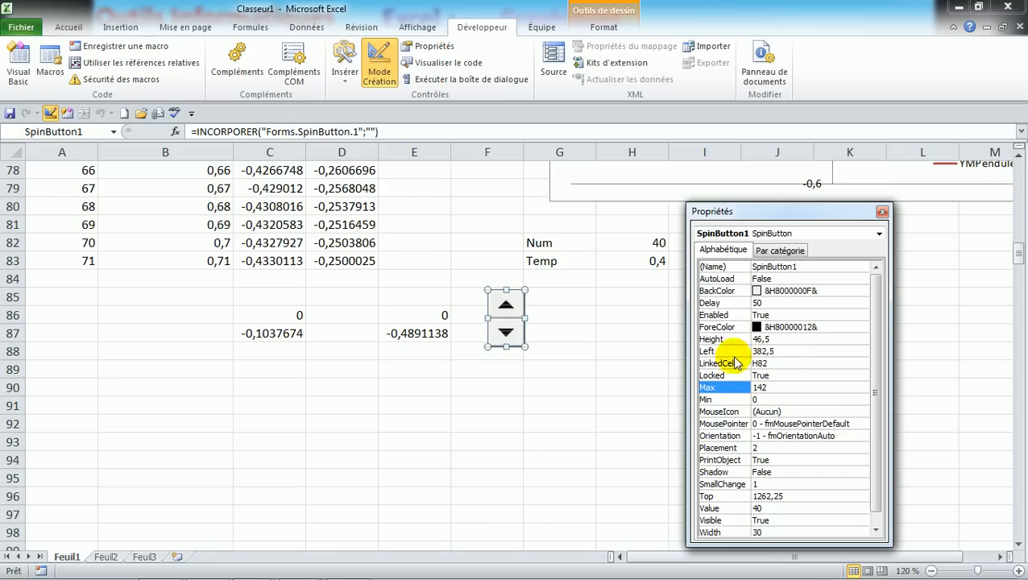
pyautogui.click(774, 399)
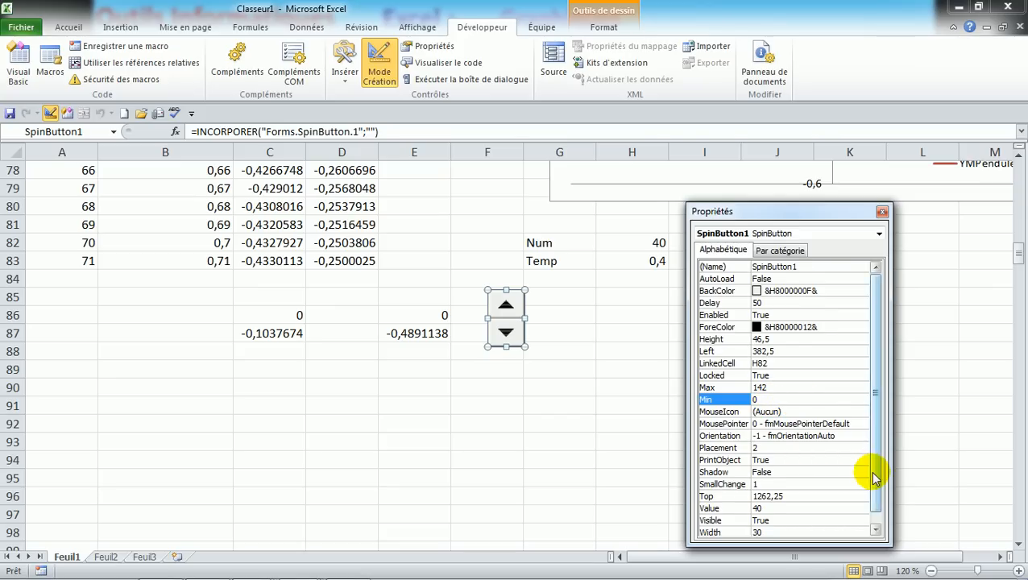
# Try SmallChange values of 5 and 1 for the spin button
pyautogui.moveTo(874, 477); pyautogui.dragTo(874, 488)
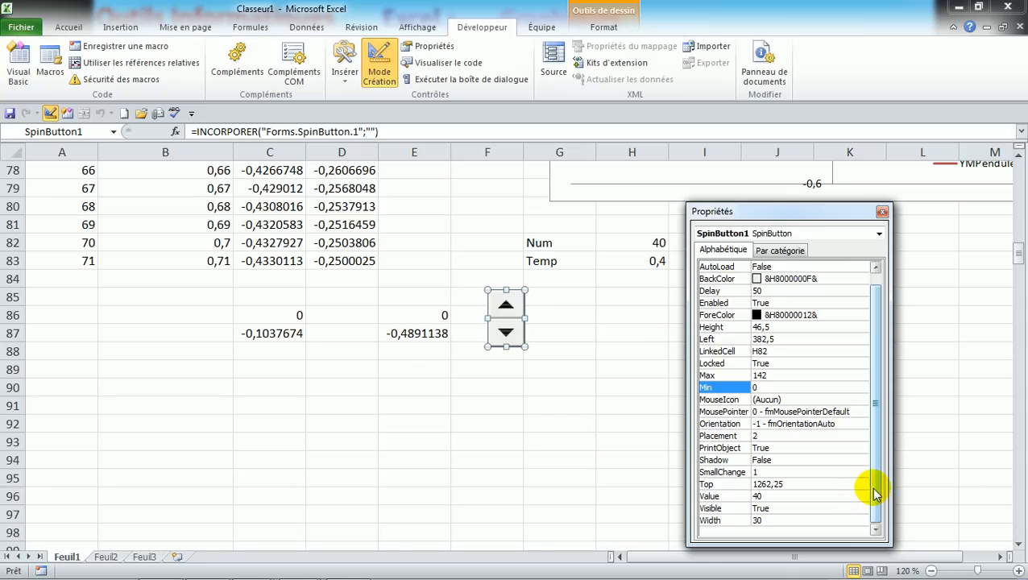
pyautogui.click(725, 472)
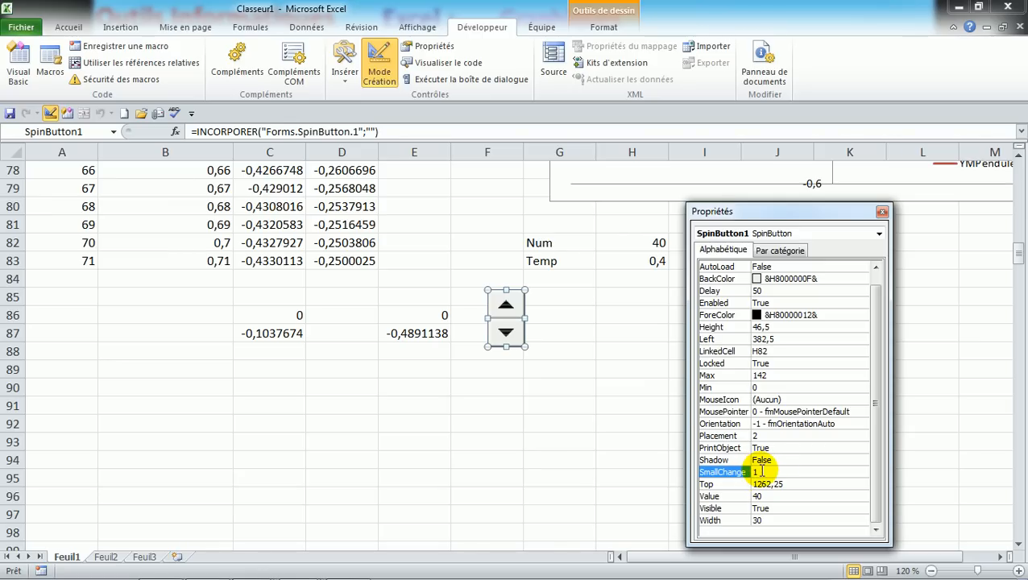
pyautogui.click(719, 473)
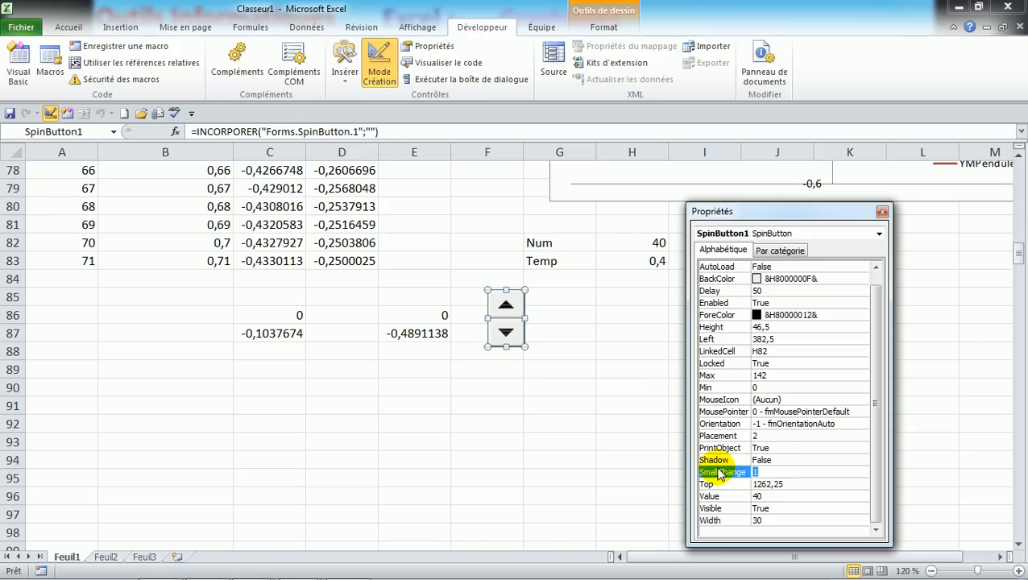
pyautogui.write('5')
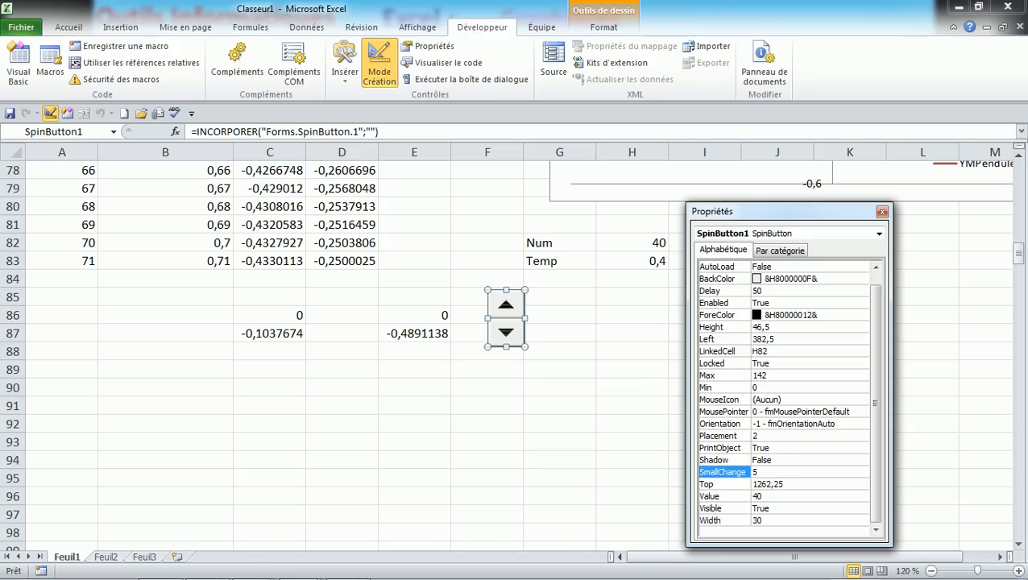
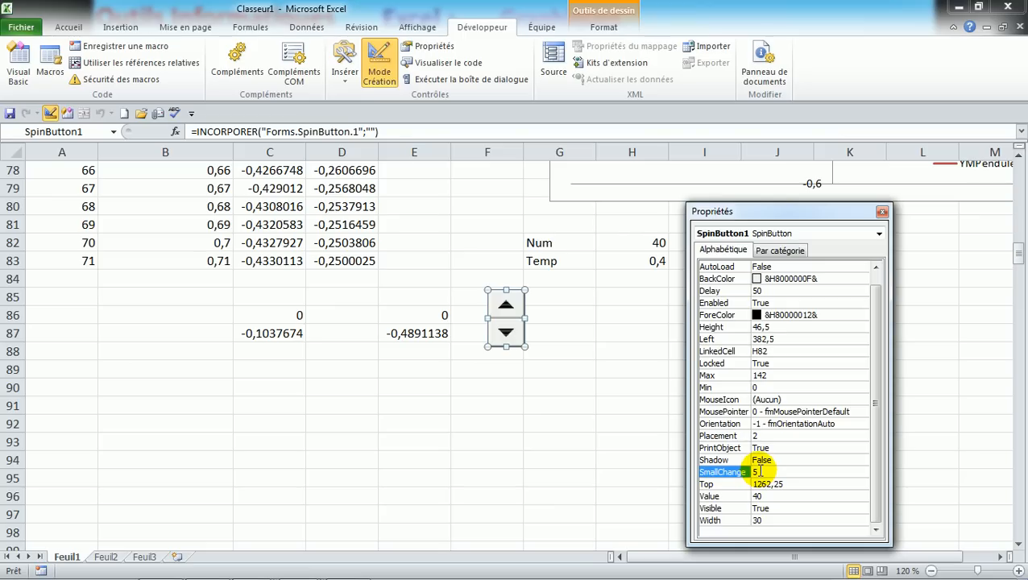
pyautogui.moveTo(759, 471); pyautogui.dragTo(749, 471)
pyautogui.write('1')
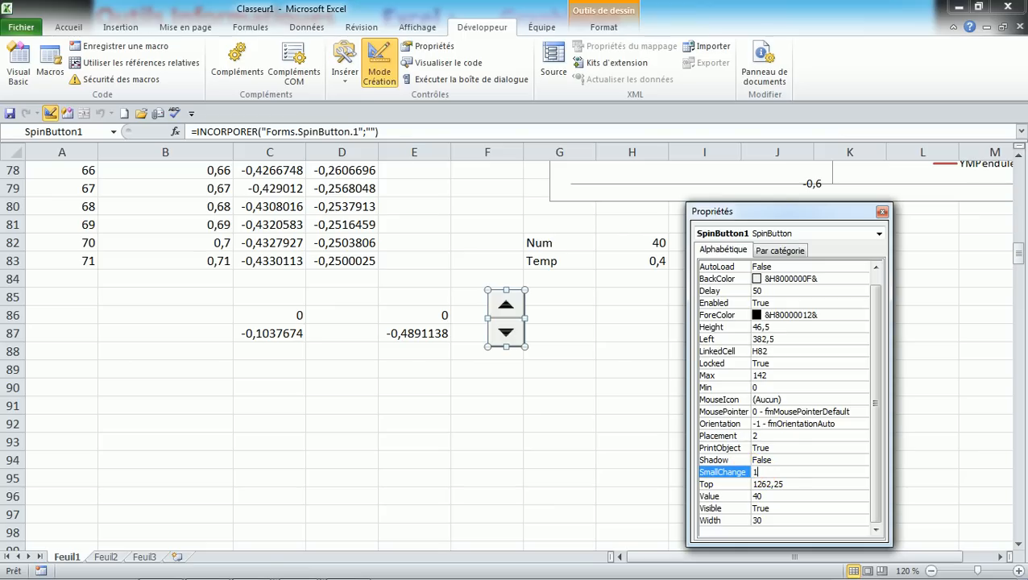
# Set the spin button's SmallChange property to 2 and close the properties window
pyautogui.doubleClick(759, 471)
pyautogui.write('2')
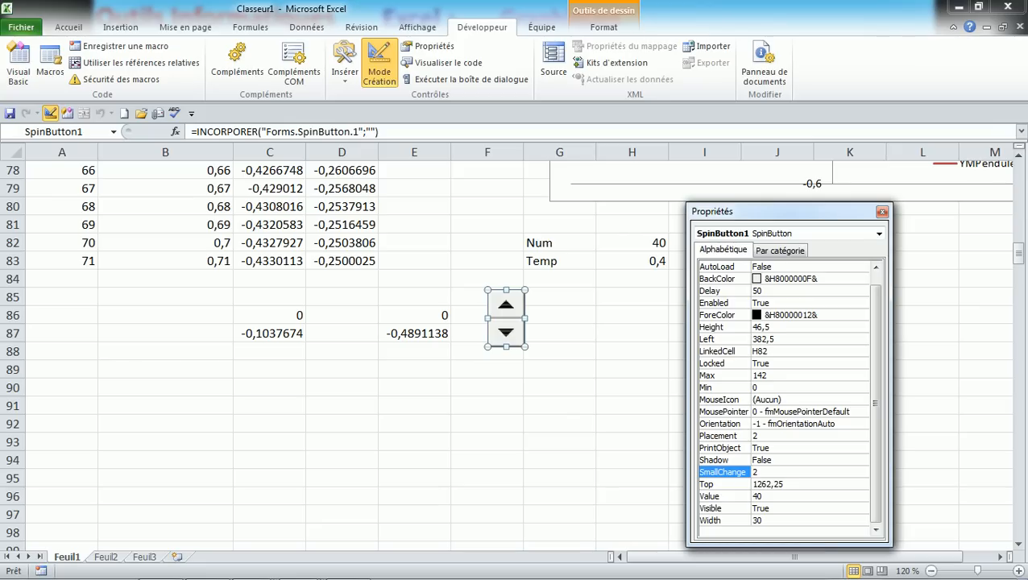
pyautogui.click(881, 213)
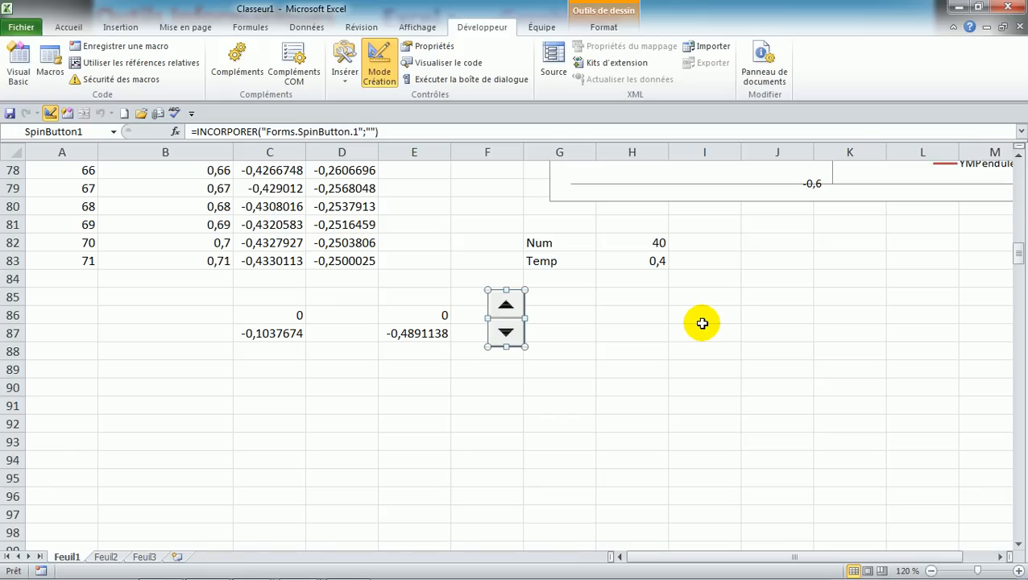
# Turn off design mode and collapse the ribbon to leave more room for the chart and the spin button
pyautogui.click(363, 50)
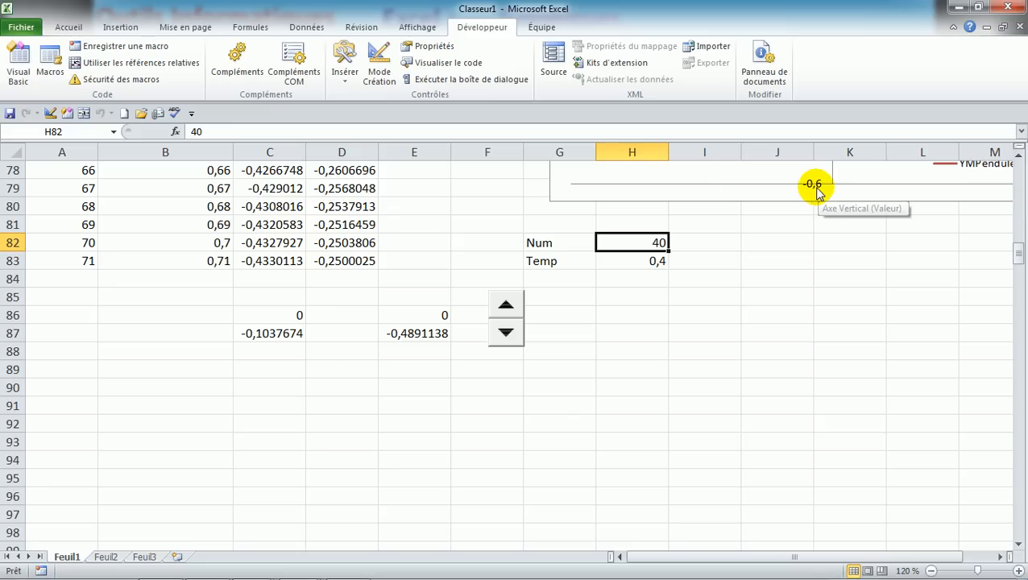
pyautogui.click(1019, 156)
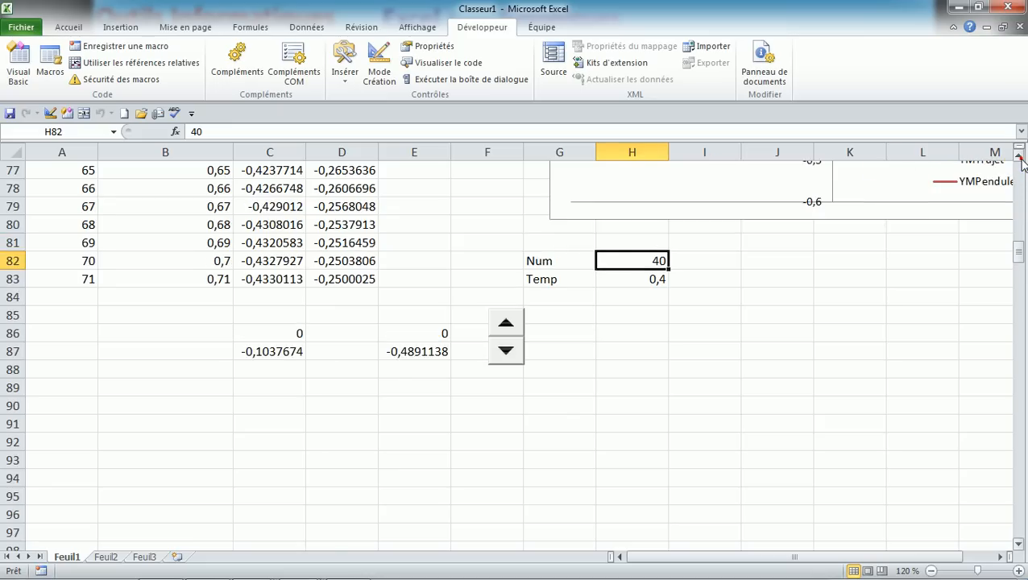
pyautogui.click(1019, 156)
pyautogui.tripleClick(1019, 156)
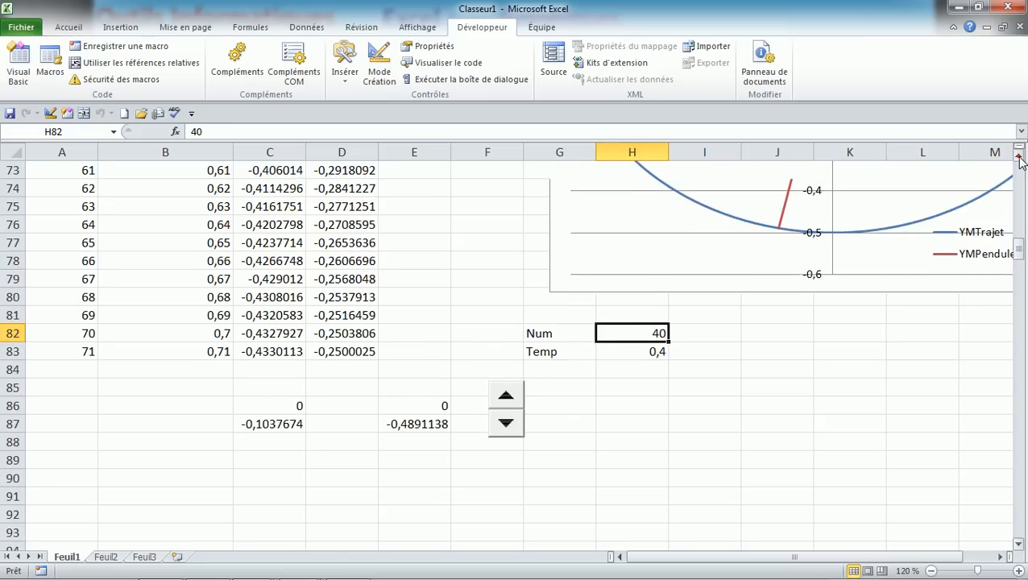
pyautogui.doubleClick(1019, 158)
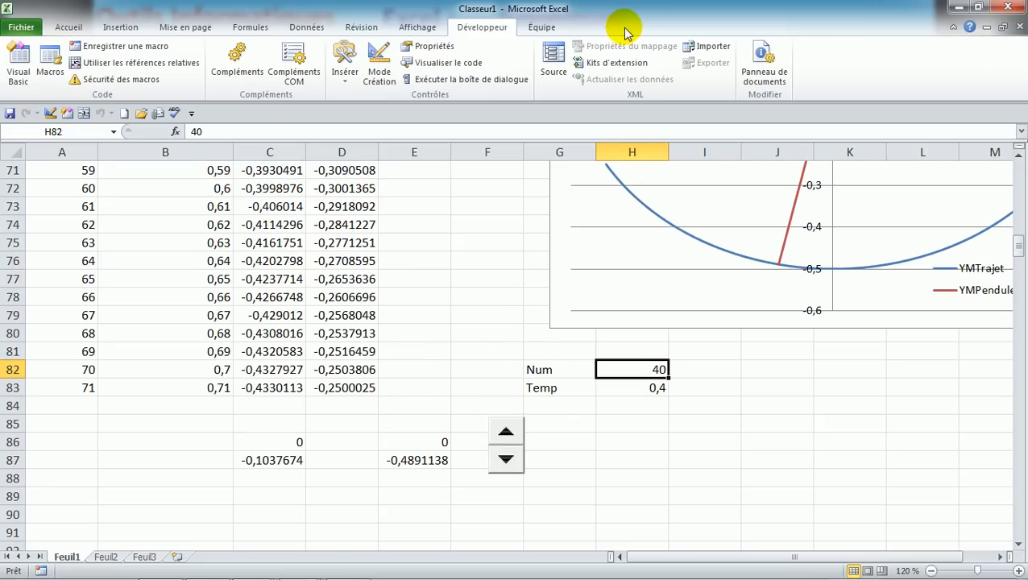
pyautogui.click(953, 26)
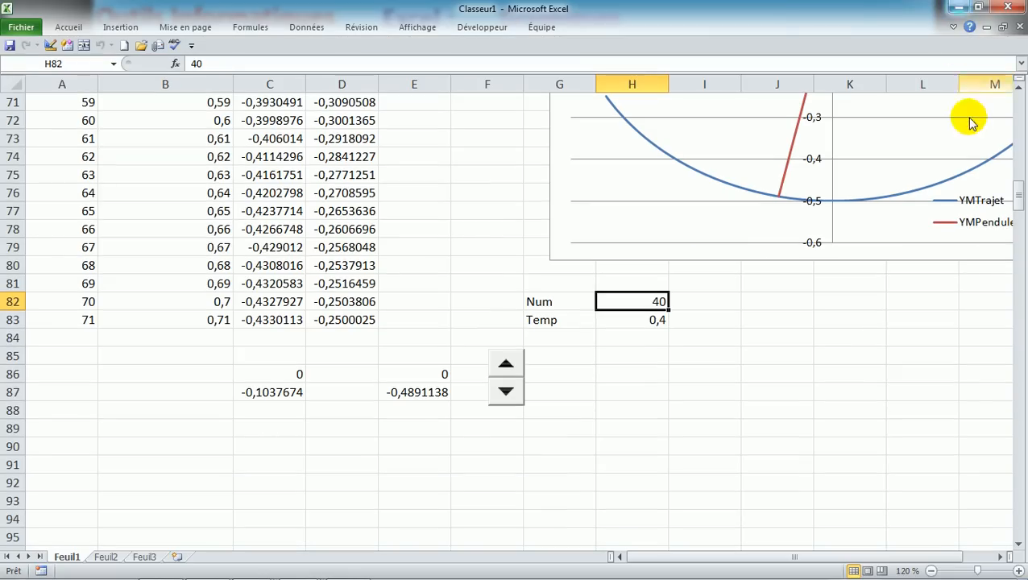
# Swing the pendulum on the chart with both arrows of the spin button, finishing with Num at 0
pyautogui.doubleClick(1019, 86)
pyautogui.tripleClick(1019, 86)
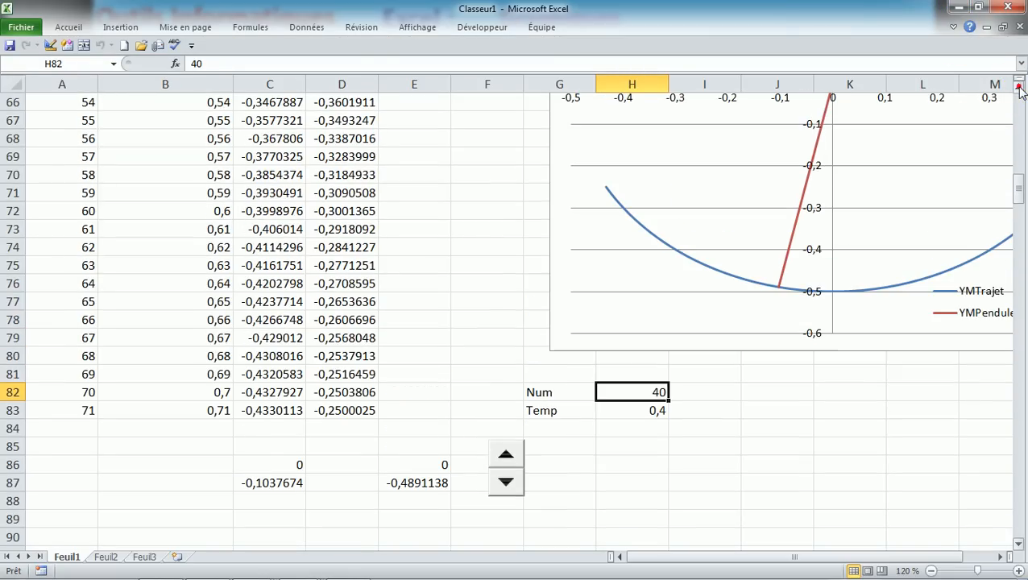
pyautogui.doubleClick(1001, 556)
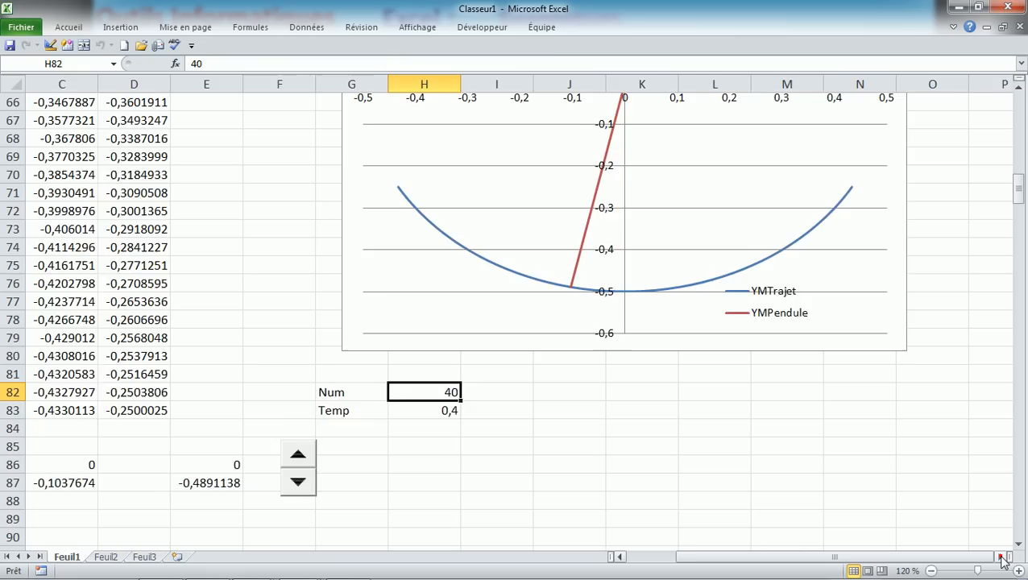
pyautogui.doubleClick(1001, 557)
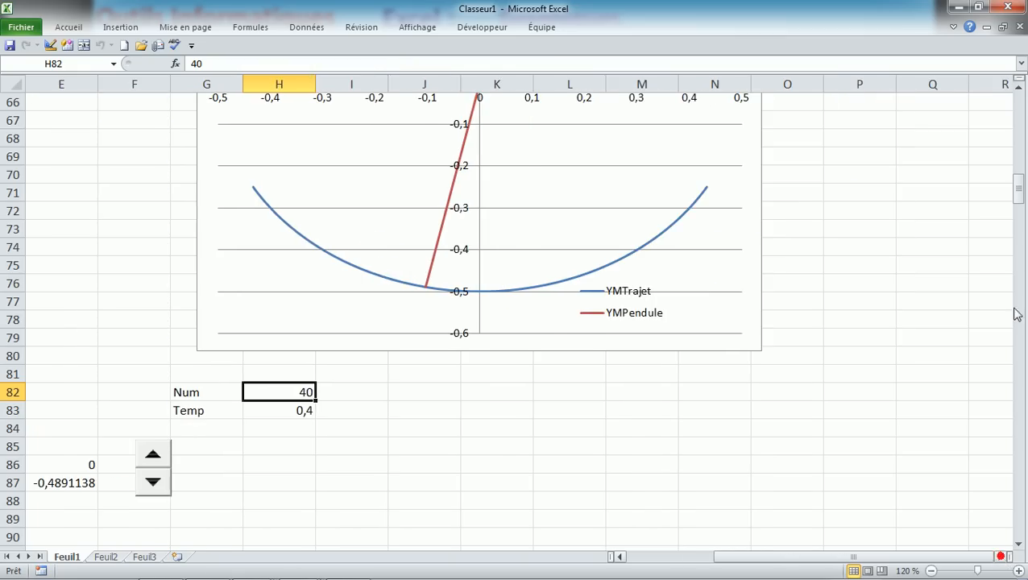
pyautogui.click(1018, 87)
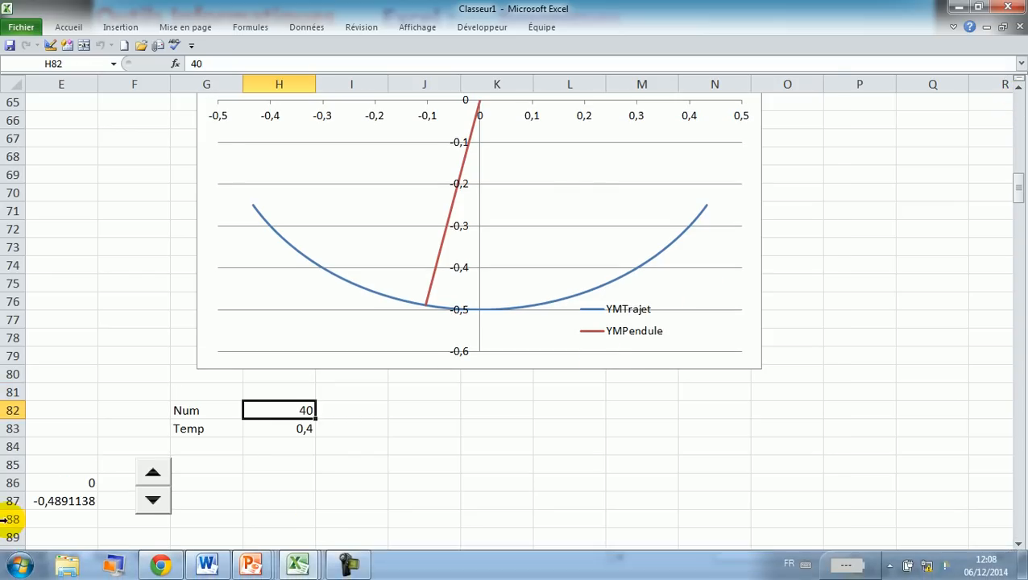
pyautogui.doubleClick(149, 474)
pyautogui.moveTo(149, 475); pyautogui.dragTo(157, 506)
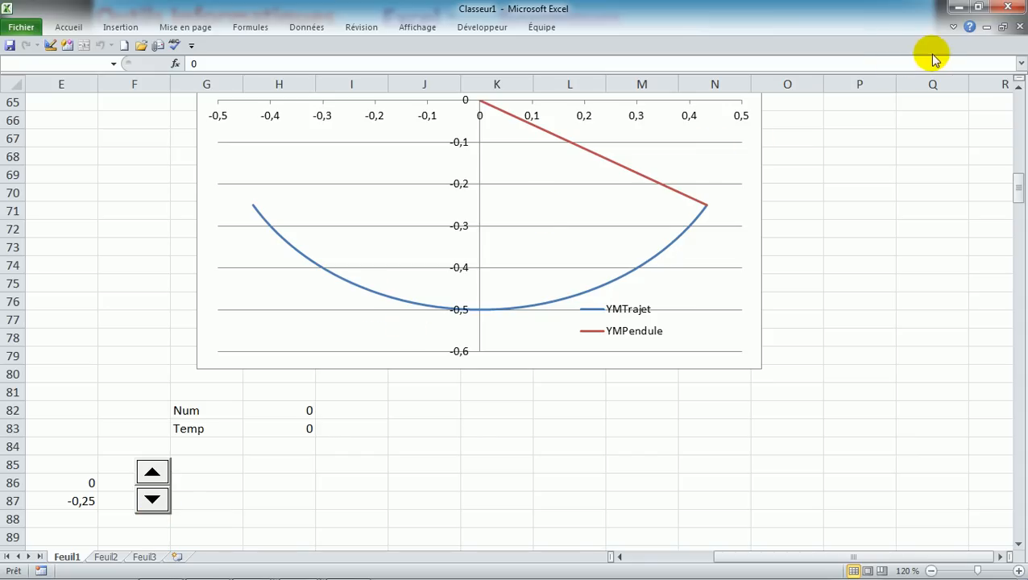
# Move the pendulum chart over the Num and Temp cells, just above the spin button, across columns F to N and rows 65 to 84
pyautogui.click(1018, 81)
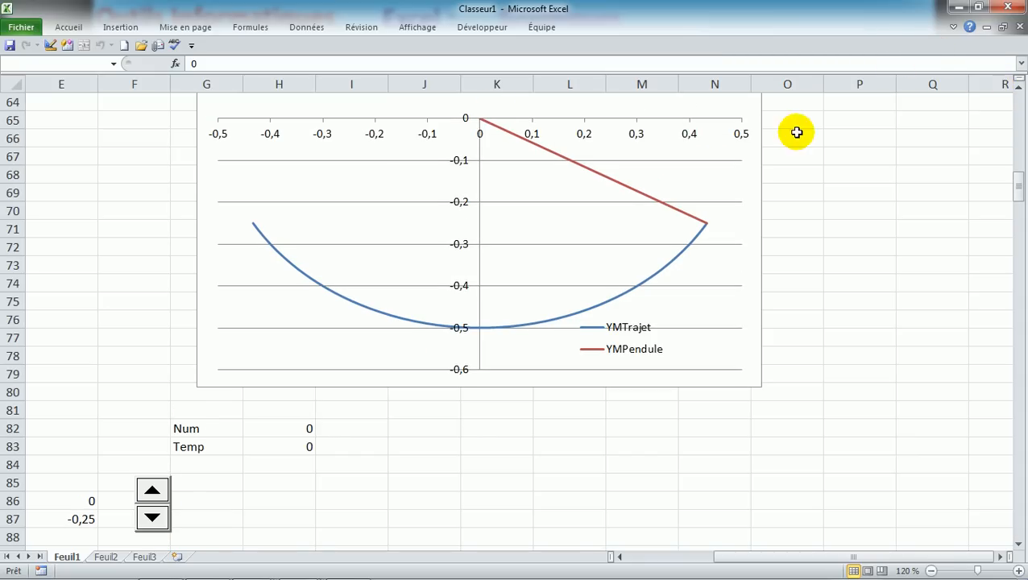
pyautogui.click(1018, 80)
pyautogui.click(1018, 80)
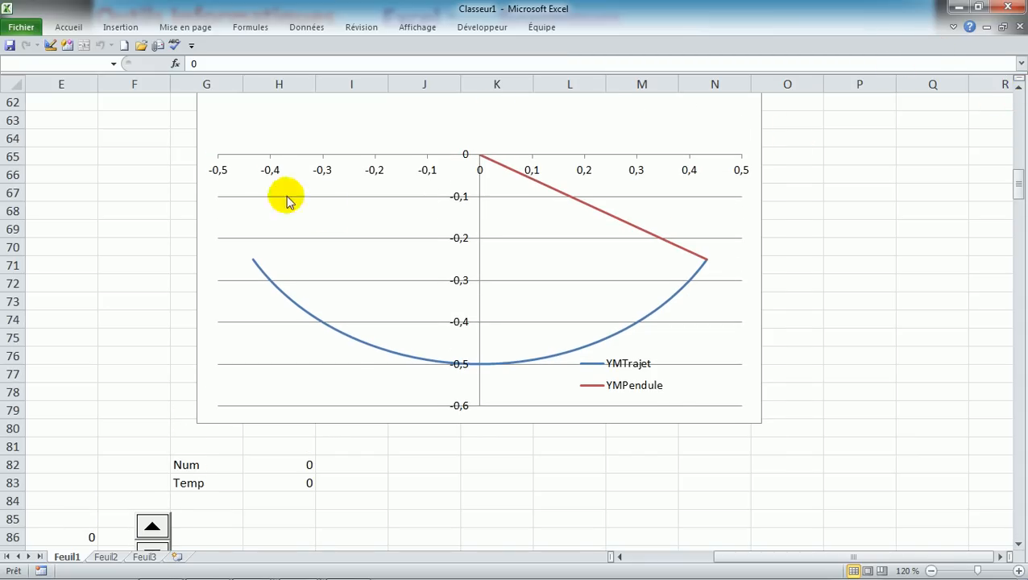
pyautogui.moveTo(199, 126); pyautogui.dragTo(229, 153)
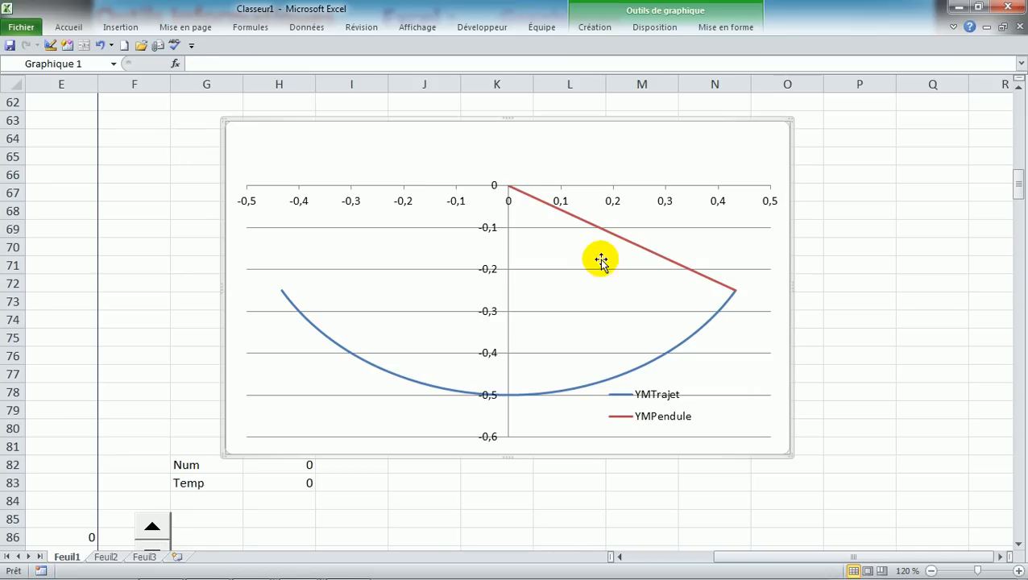
pyautogui.click(1018, 546)
pyautogui.click(1018, 546)
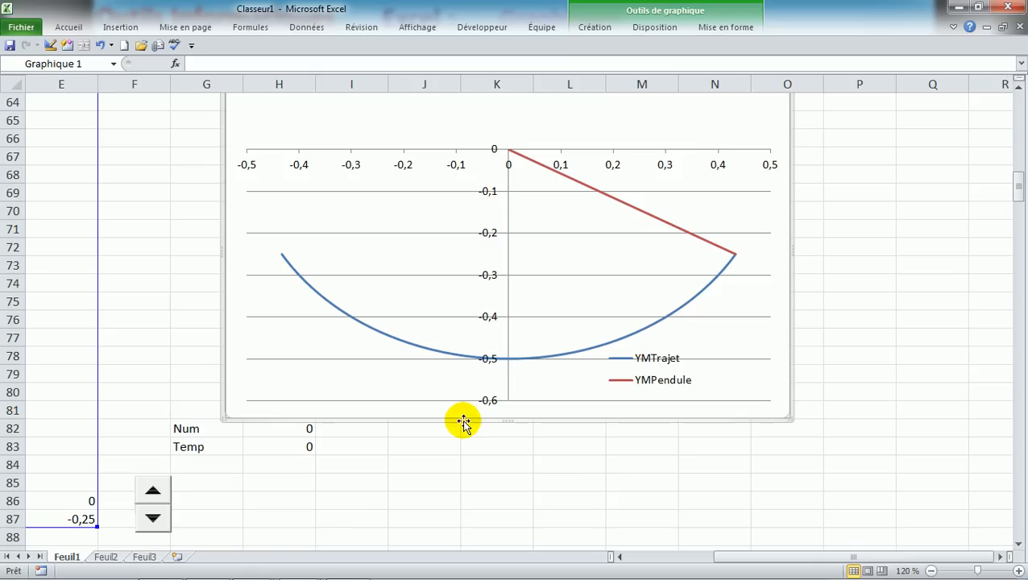
pyautogui.moveTo(458, 419); pyautogui.dragTo(380, 460)
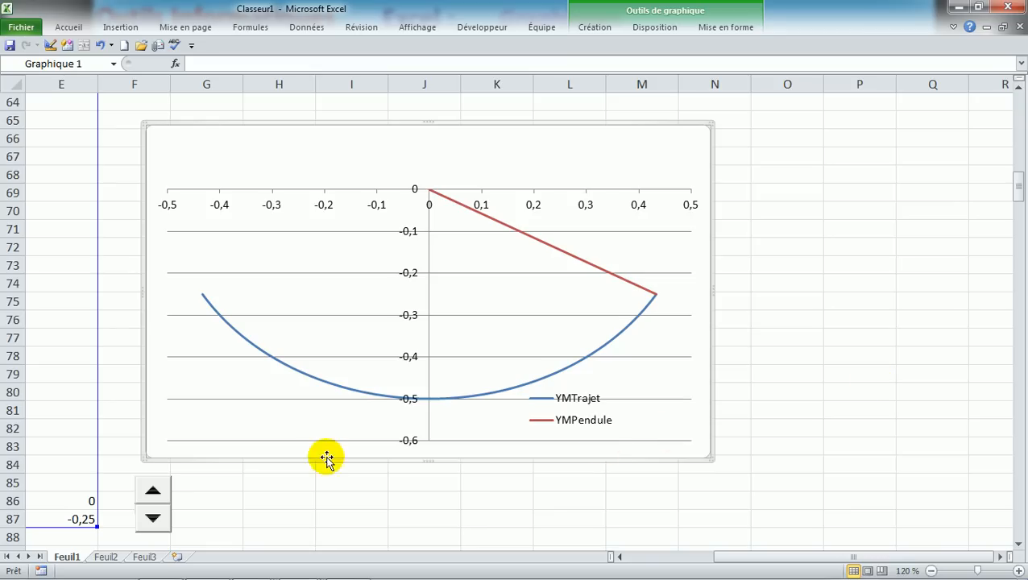
# Swing the pendulum on the chart back and forth with both arrows of the spin button, finishing with Num at 46
pyautogui.click(153, 495)
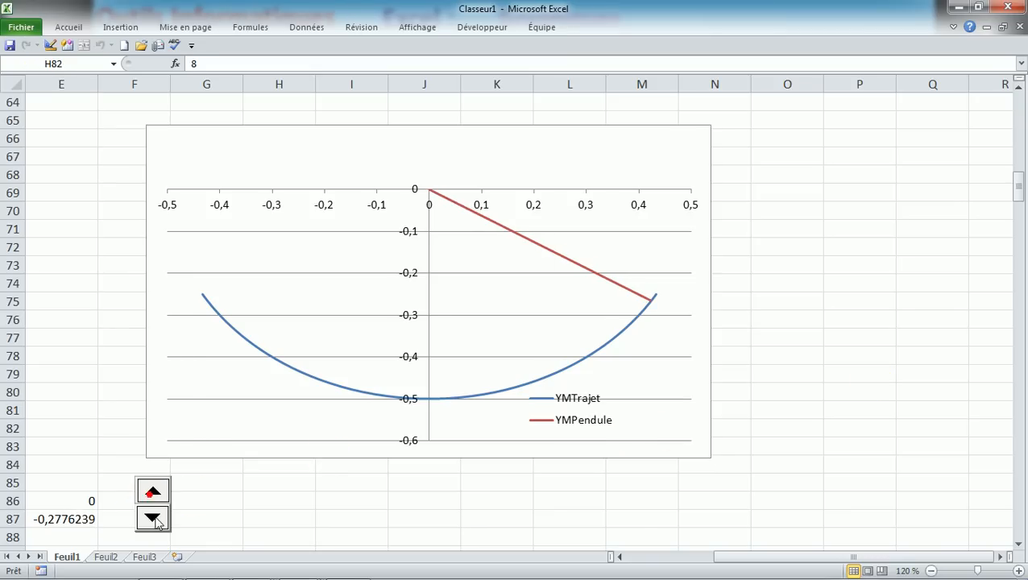
pyautogui.click(153, 495)
pyautogui.click(153, 495)
pyautogui.moveTo(153, 493); pyautogui.dragTo(153, 493)
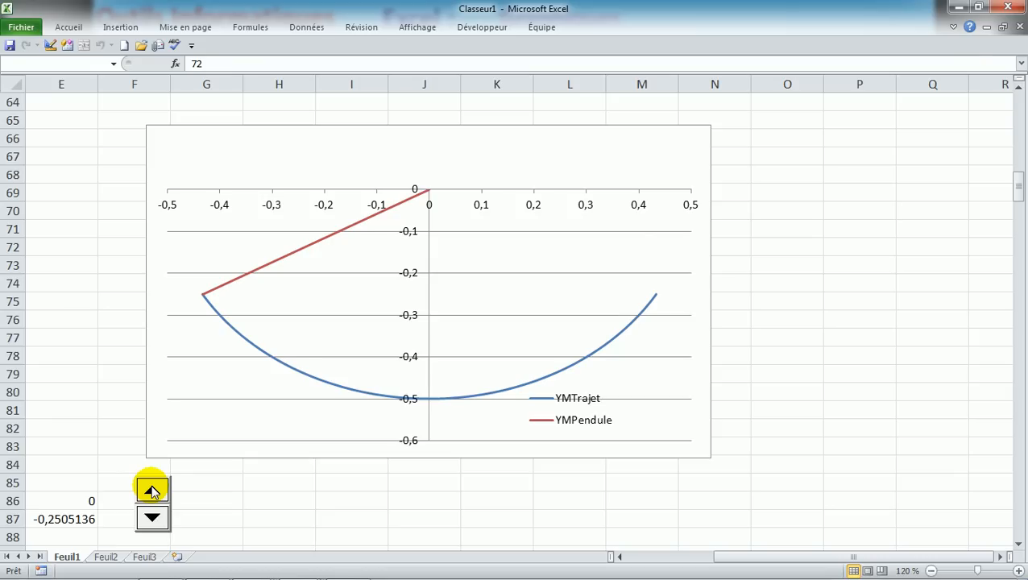
pyautogui.click(152, 518)
pyautogui.click(152, 518)
pyautogui.click(152, 518)
pyautogui.click(152, 518)
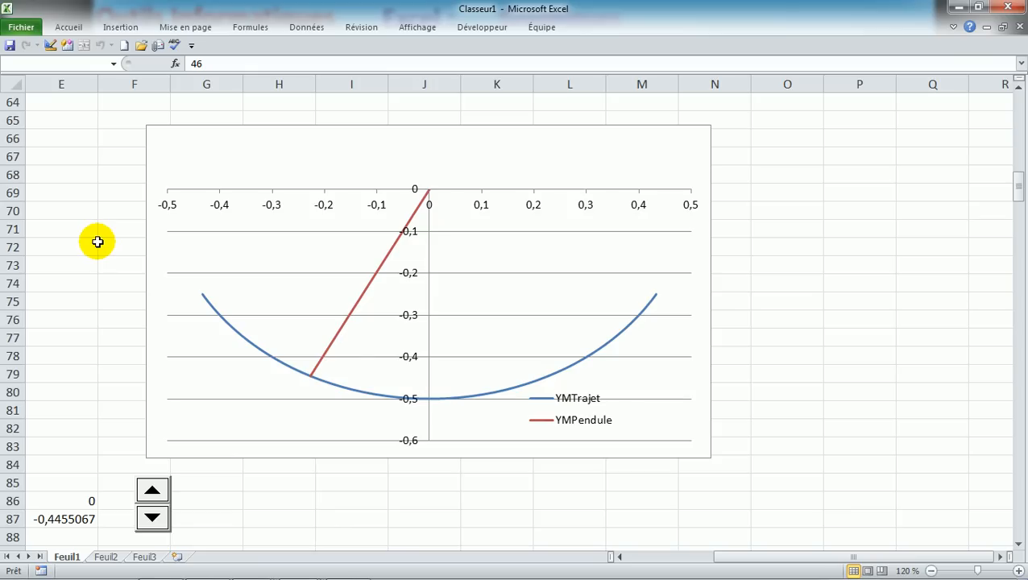
# Turn on design mode and insert an ActiveX command button beside the spin button, below the chart across columns G to I
pyautogui.click(953, 28)
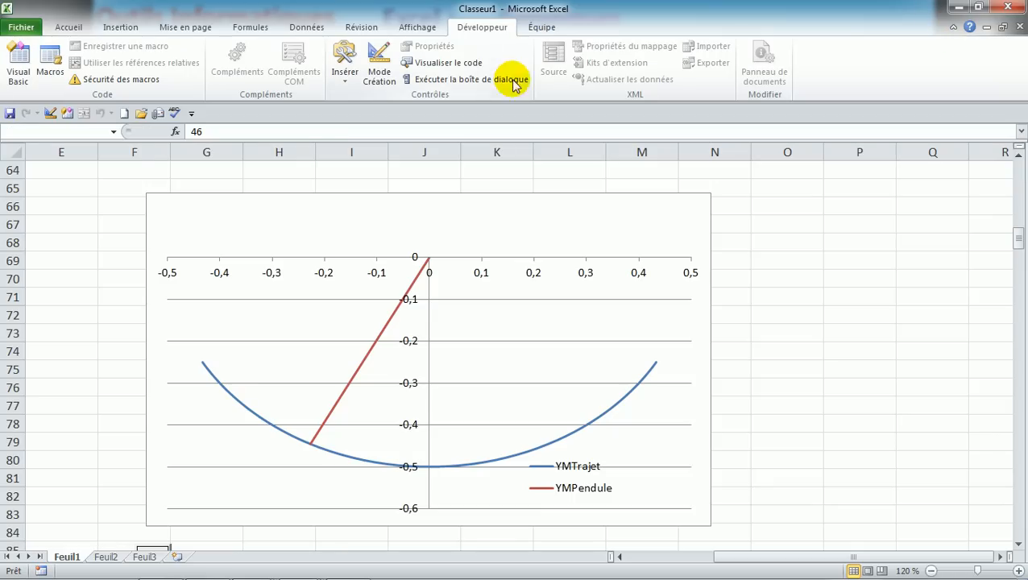
pyautogui.click(379, 71)
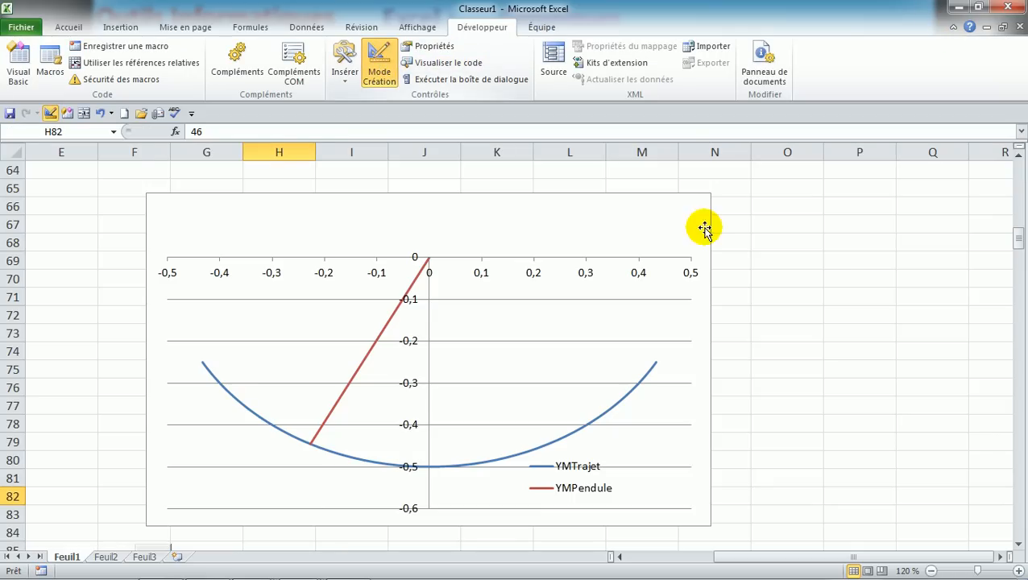
pyautogui.moveTo(984, 568)
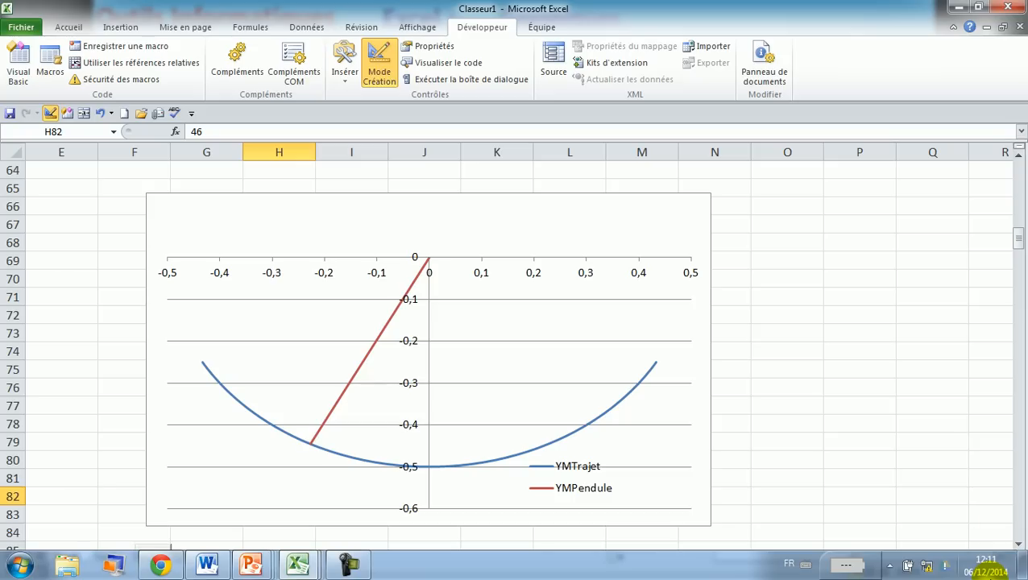
pyautogui.click(1018, 544)
pyautogui.click(1018, 544)
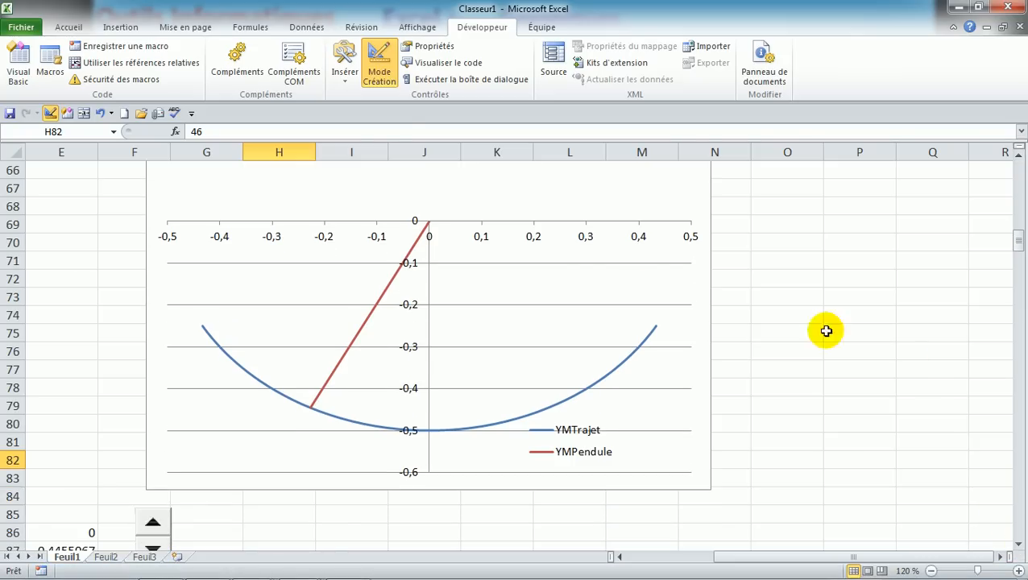
pyautogui.click(346, 82)
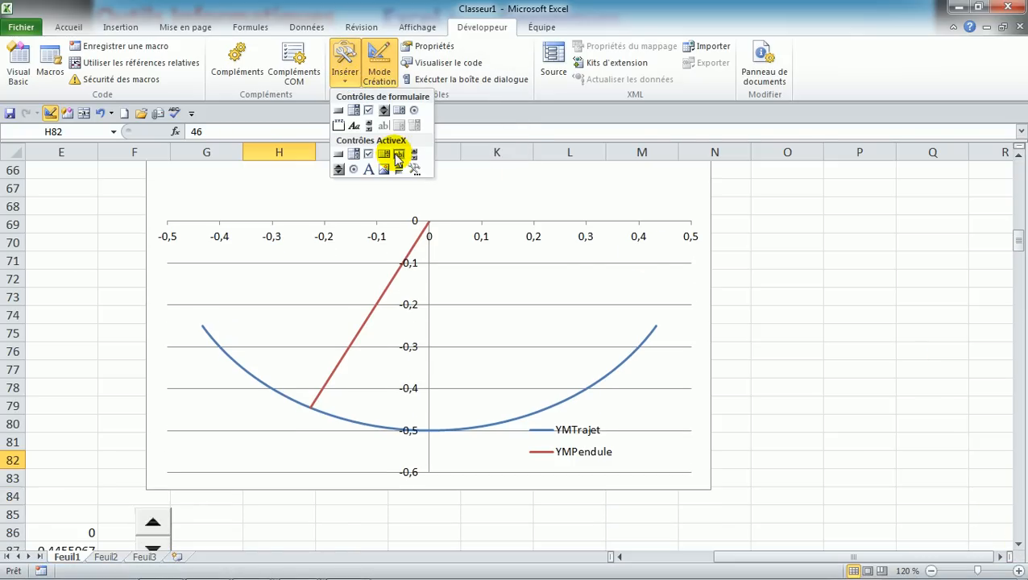
pyautogui.click(339, 158)
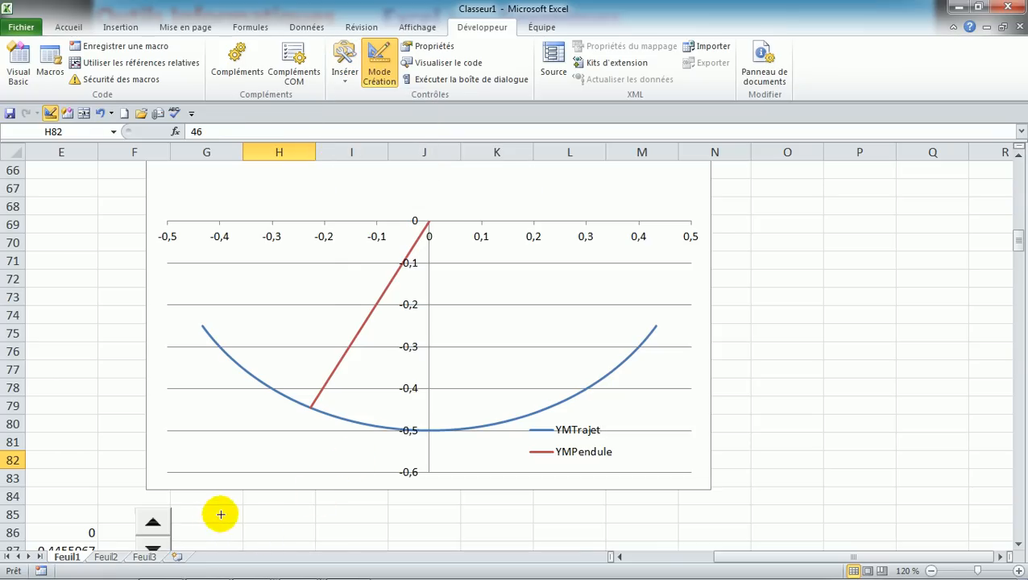
pyautogui.moveTo(221, 509); pyautogui.dragTo(321, 535)
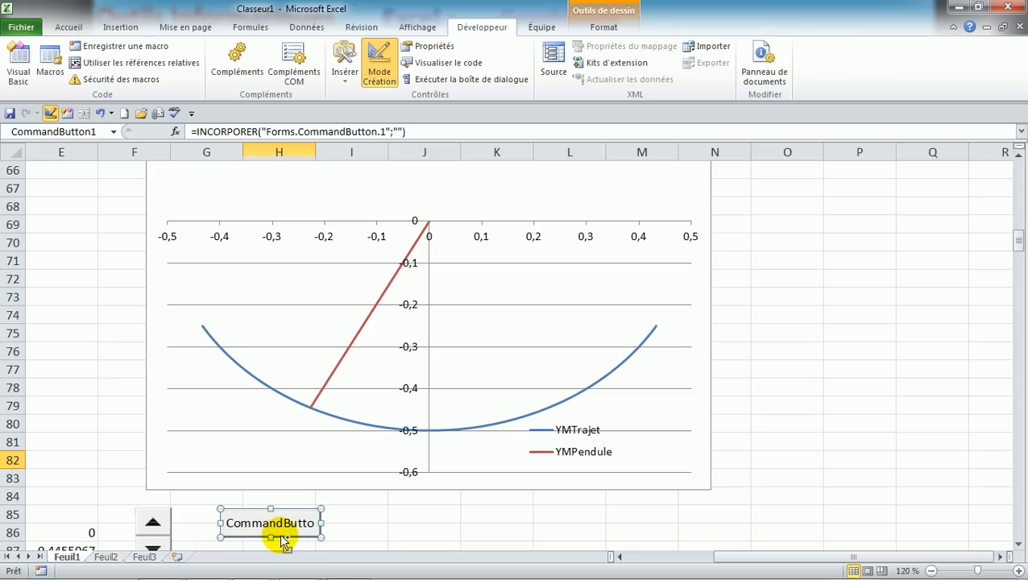
# Duplicate the command button along the row below the chart, then delete the two extra copies so only two command buttons remain
pyautogui.moveTo(283, 542); pyautogui.dragTo(660, 538)
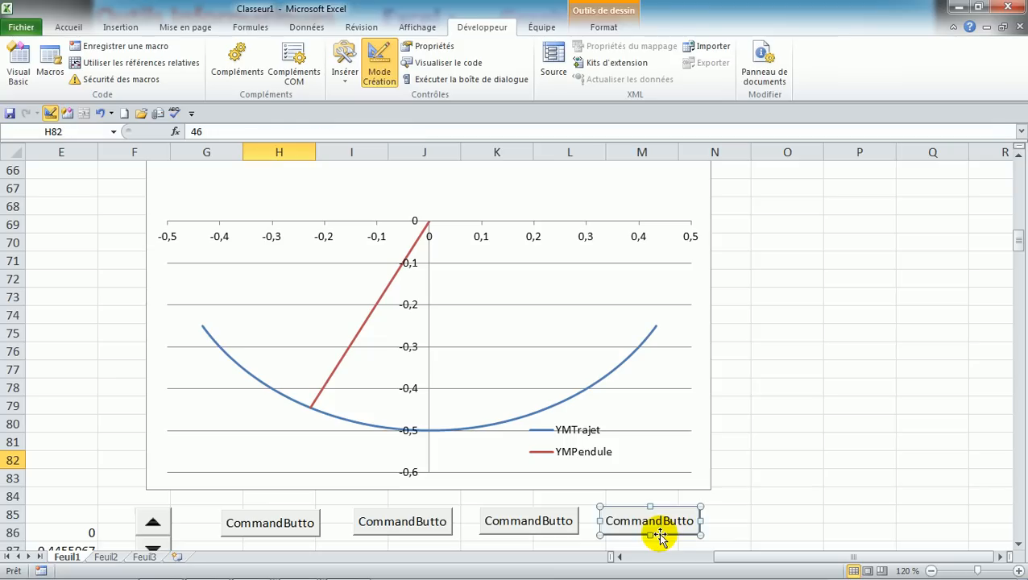
pyautogui.press('Delete')
pyautogui.click(572, 535)
pyautogui.press('Delete')
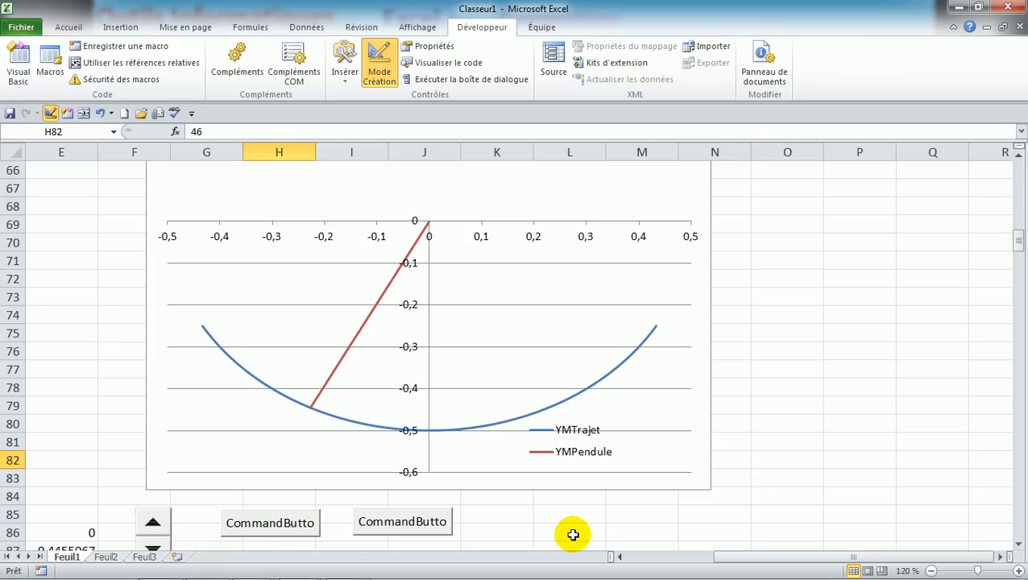
# Open the properties of the first command button, nearest the spin button, and set its Name to Animer
pyautogui.click(298, 525)
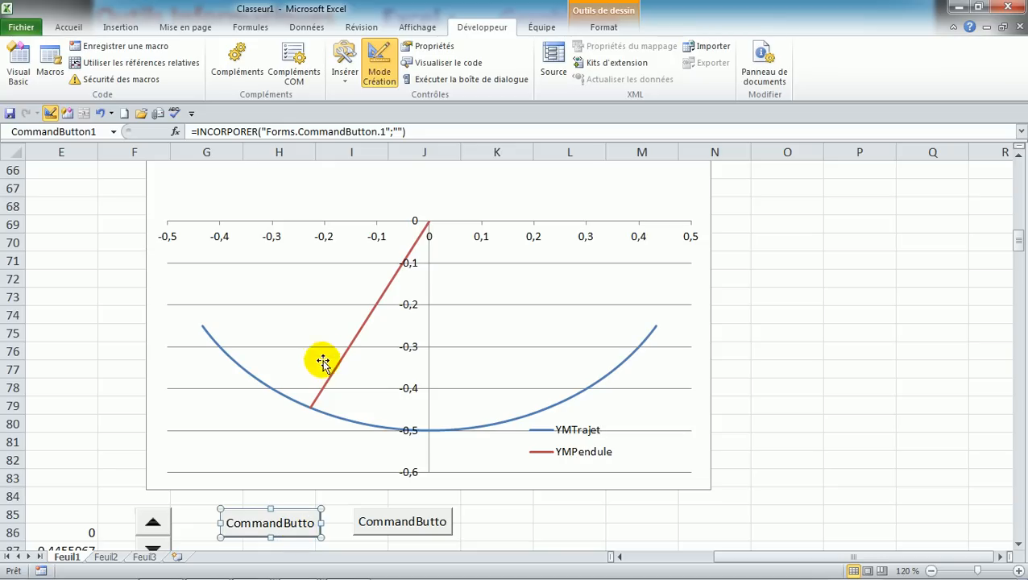
pyautogui.click(433, 48)
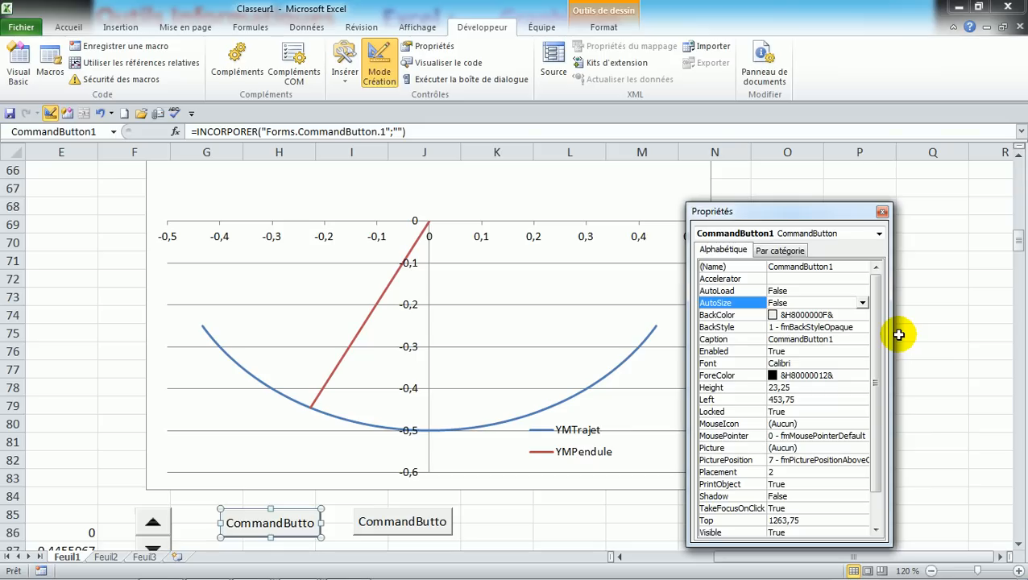
pyautogui.click(830, 268)
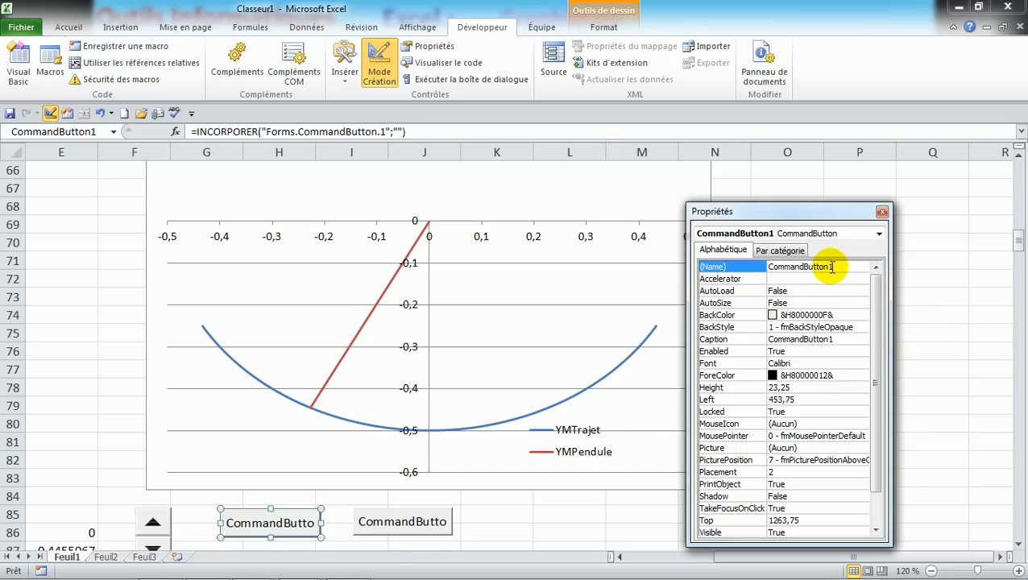
pyautogui.doubleClick(830, 267)
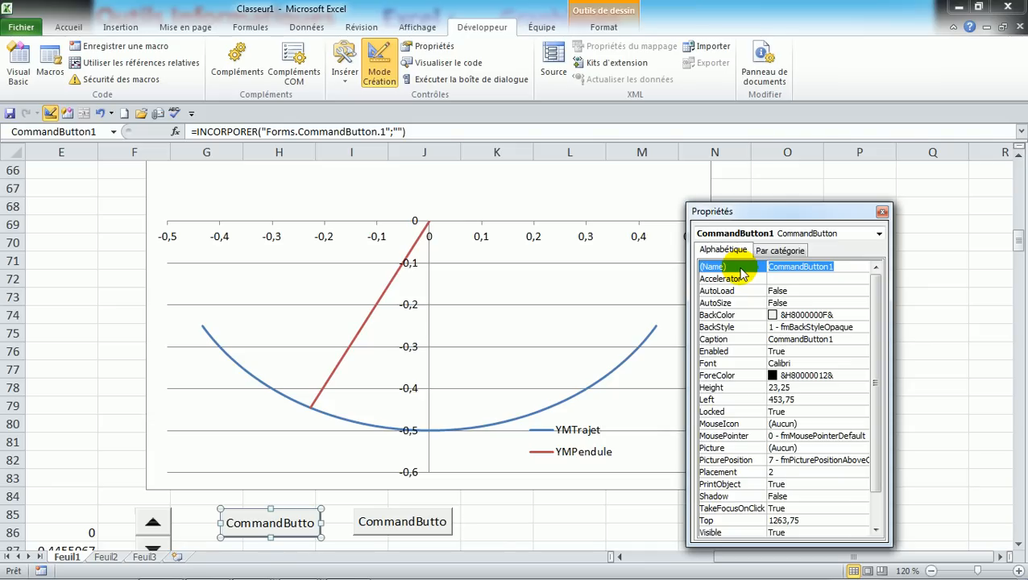
pyautogui.write('Animer')
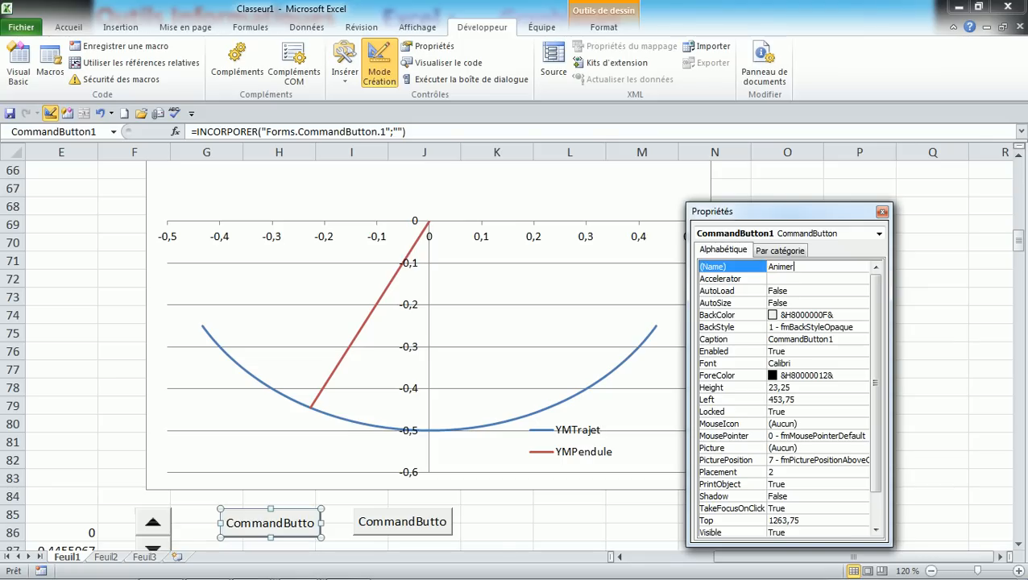
pyautogui.click(780, 279)
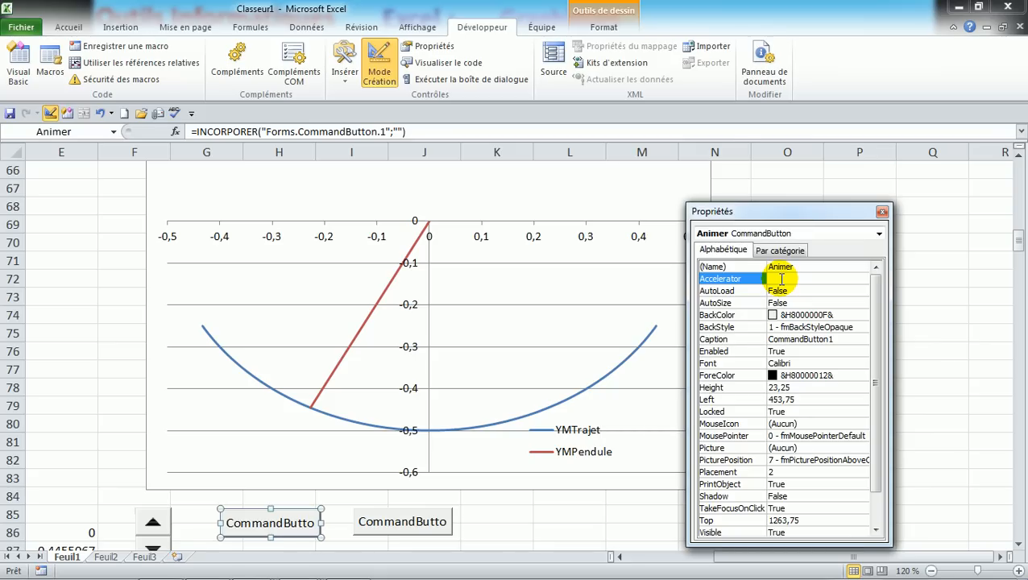
# Set the Caption property of the first command button to Animer
pyautogui.click(734, 339)
pyautogui.click(797, 340)
pyautogui.doubleClick(806, 340)
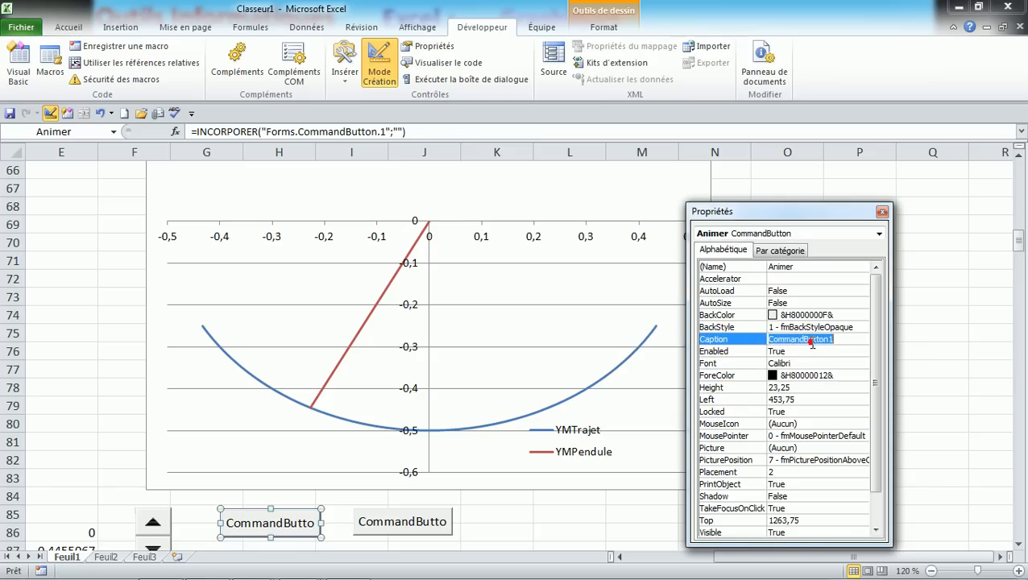
pyautogui.write('Animer')
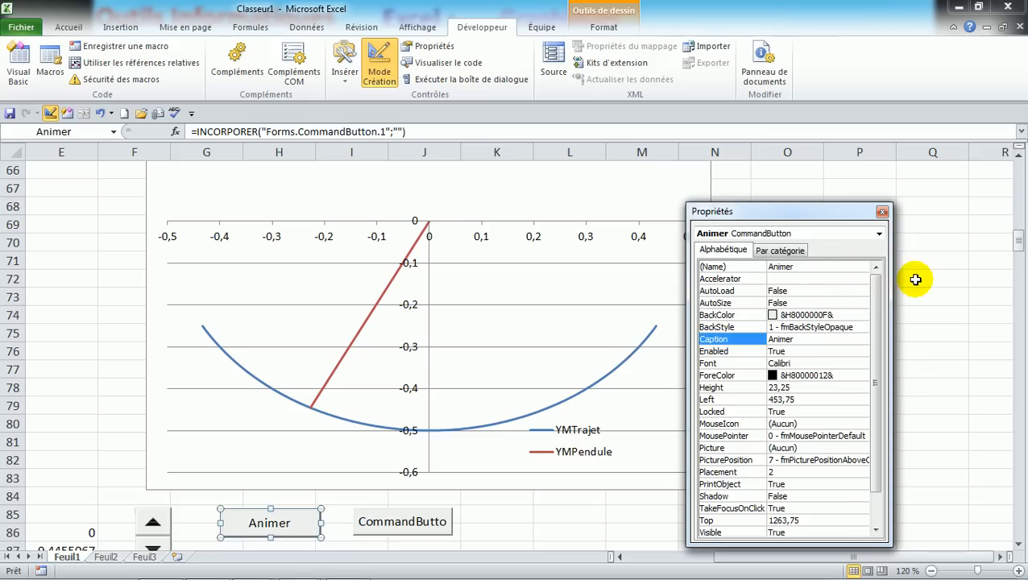
# Try giving the Animer button a Name containing a special character or a space, such as "Animer+" and "Ani mer"
pyautogui.click(797, 267)
pyautogui.click(797, 267)
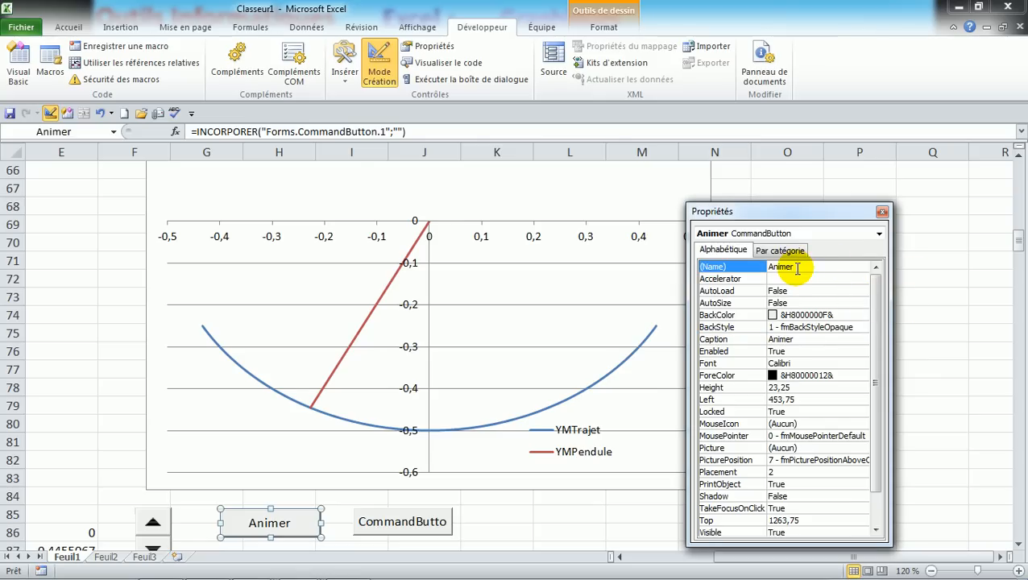
pyautogui.write('+')
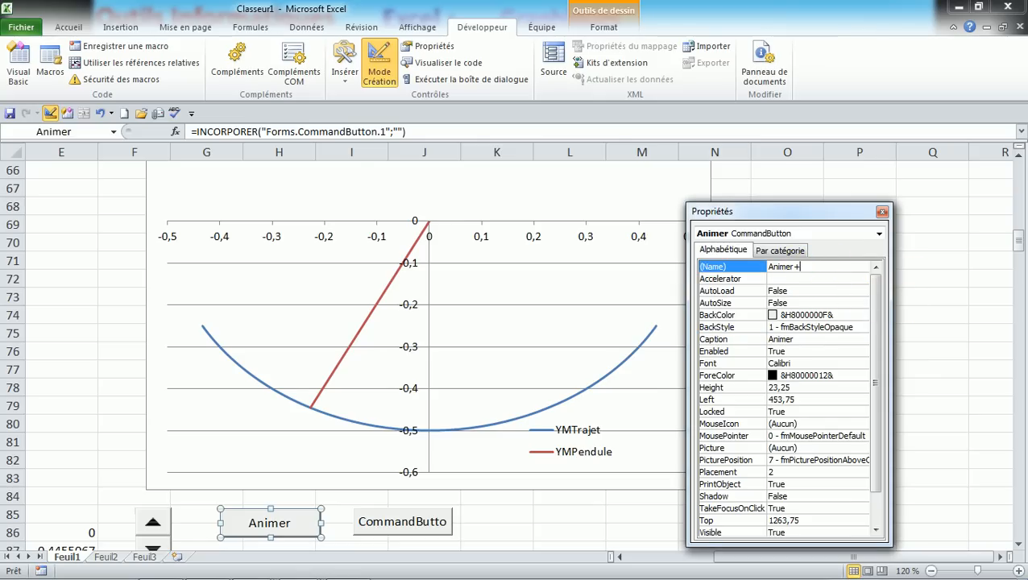
pyautogui.press('BackSpace')
pyautogui.write('-')
pyautogui.press('BackSpace')
pyautogui.write(')')
pyautogui.press('BackSpace')
pyautogui.press('BackSpace')
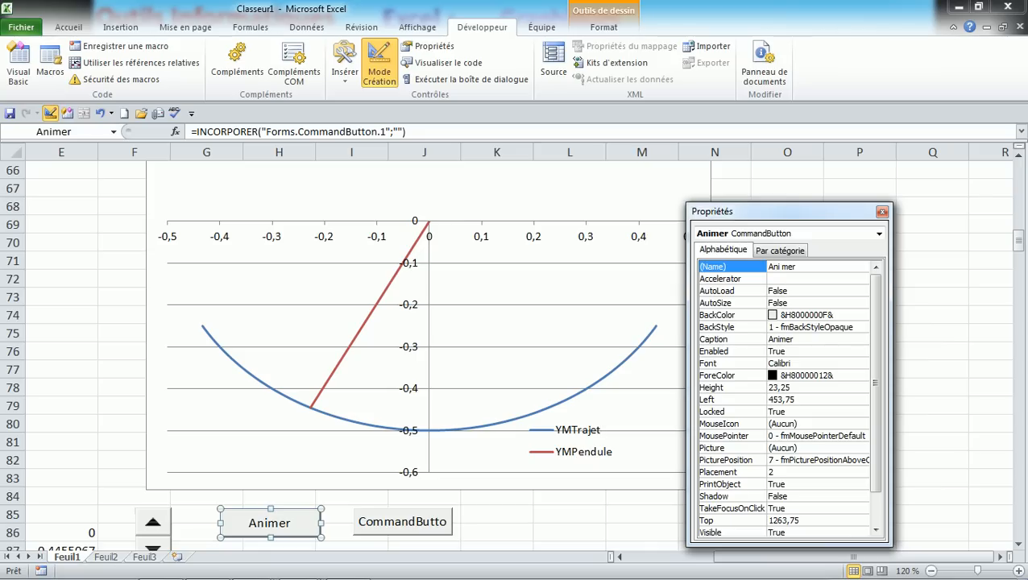
pyautogui.click(793, 279)
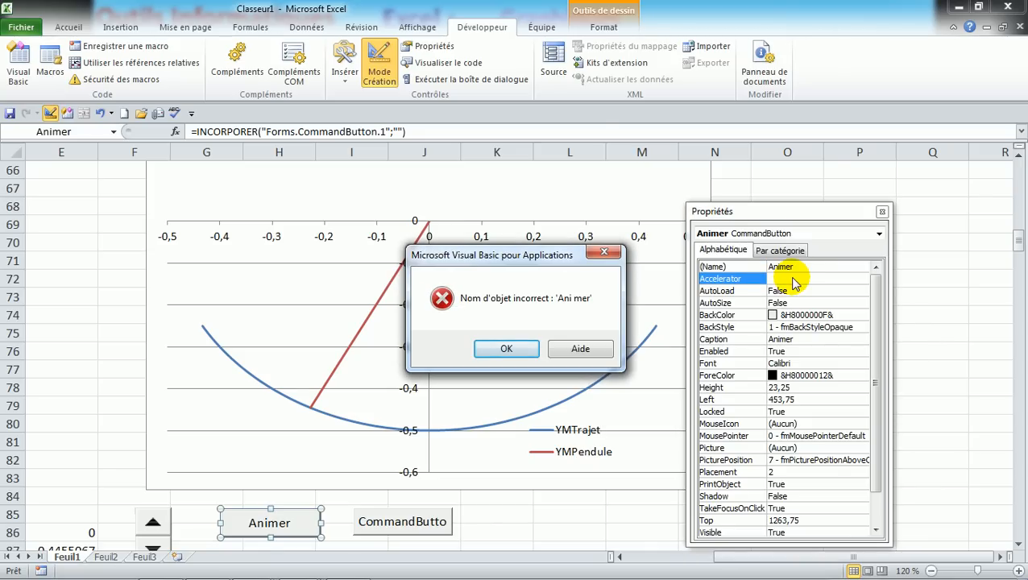
pyautogui.click(511, 346)
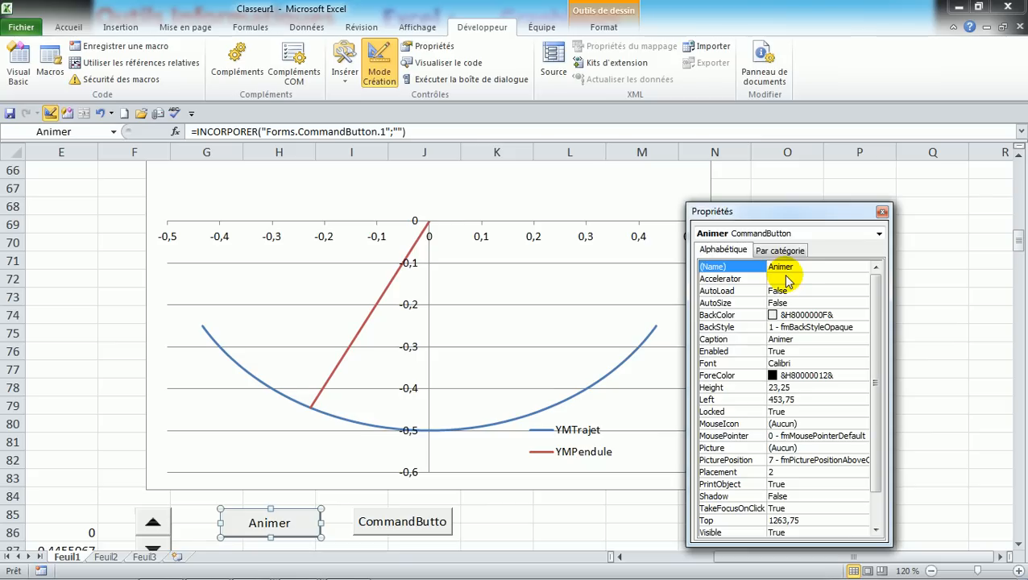
# Extend the button's Caption to "Animer le pendule" and widen the button to fit the full text
pyautogui.click(786, 339)
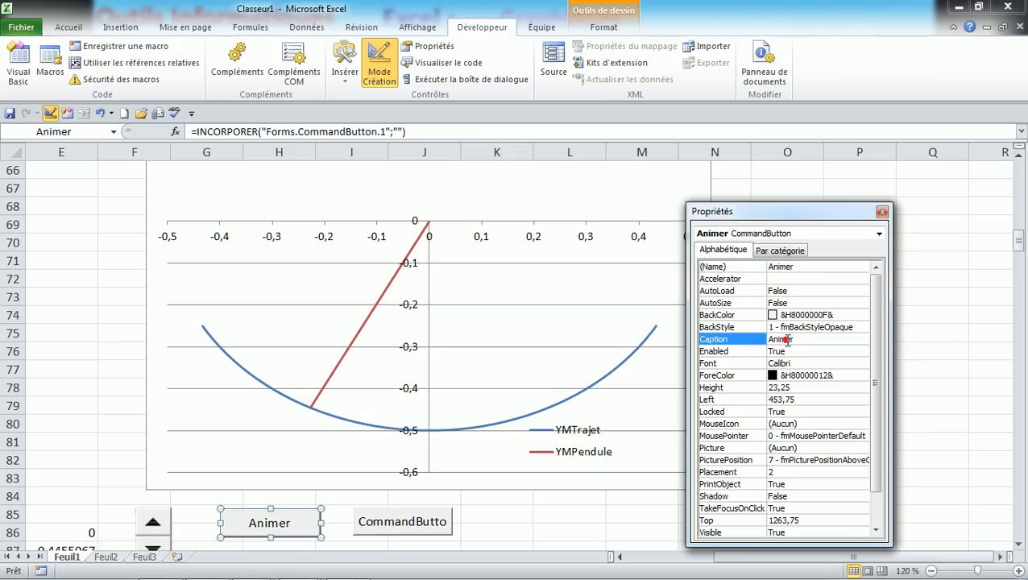
pyautogui.click(803, 339)
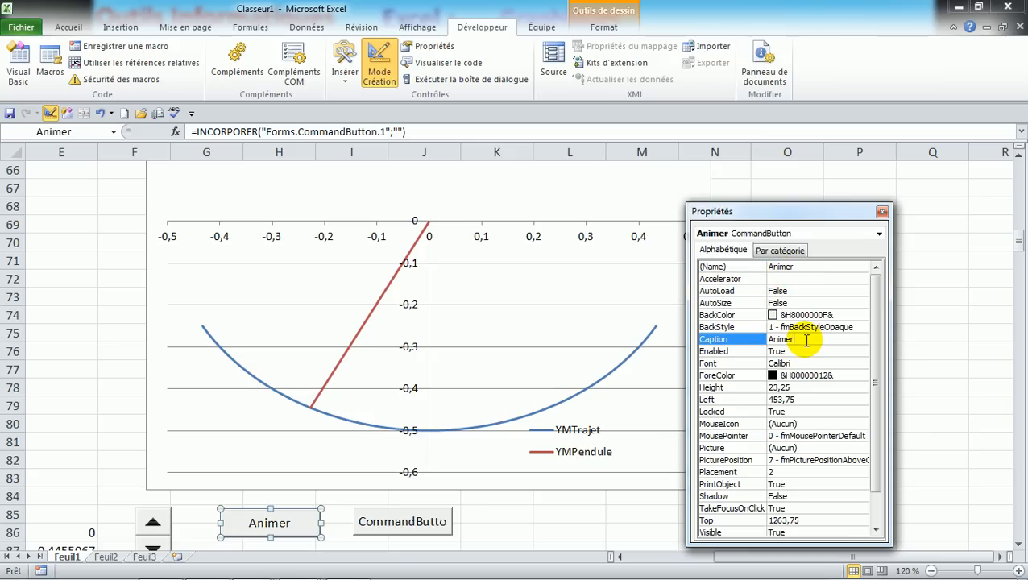
pyautogui.write('le ')
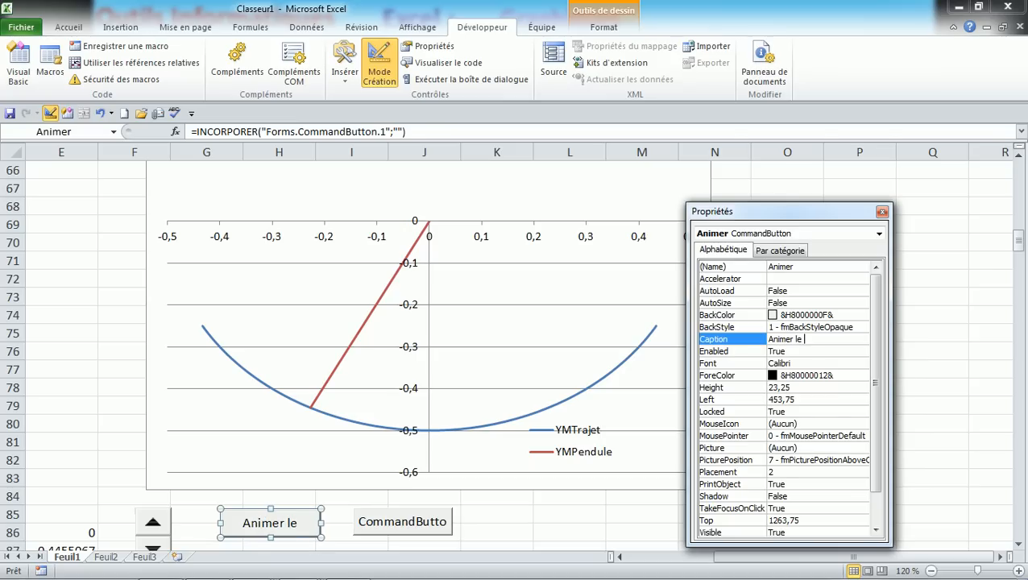
pyautogui.write('pendule')
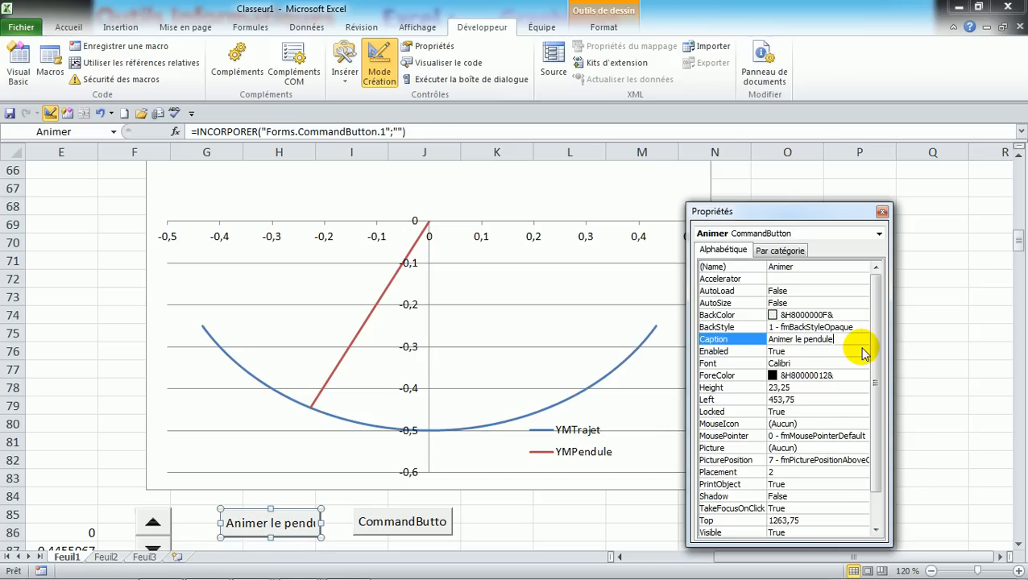
pyautogui.click(815, 350)
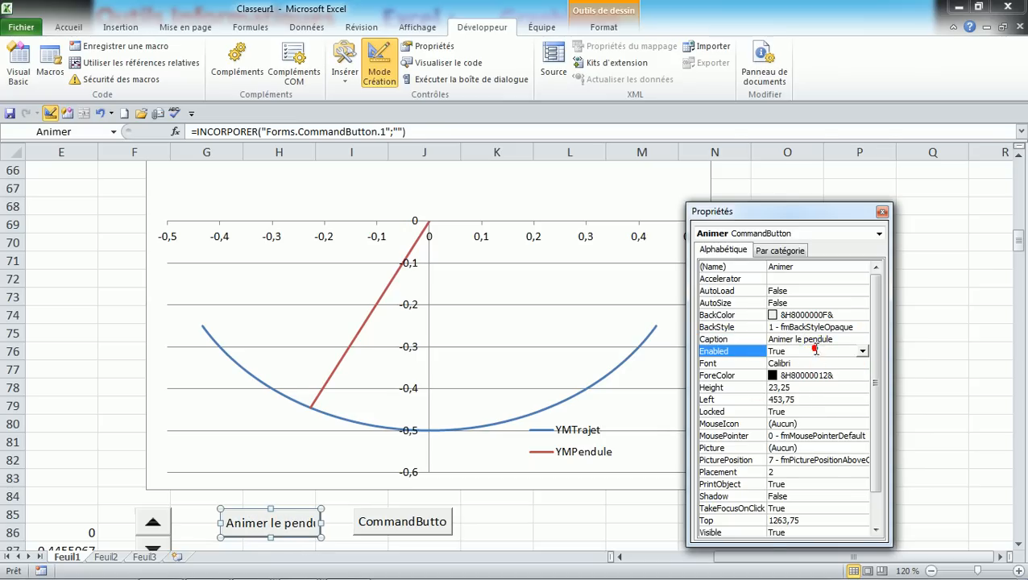
pyautogui.click(320, 523)
pyautogui.moveTo(329, 523); pyautogui.dragTo(346, 522)
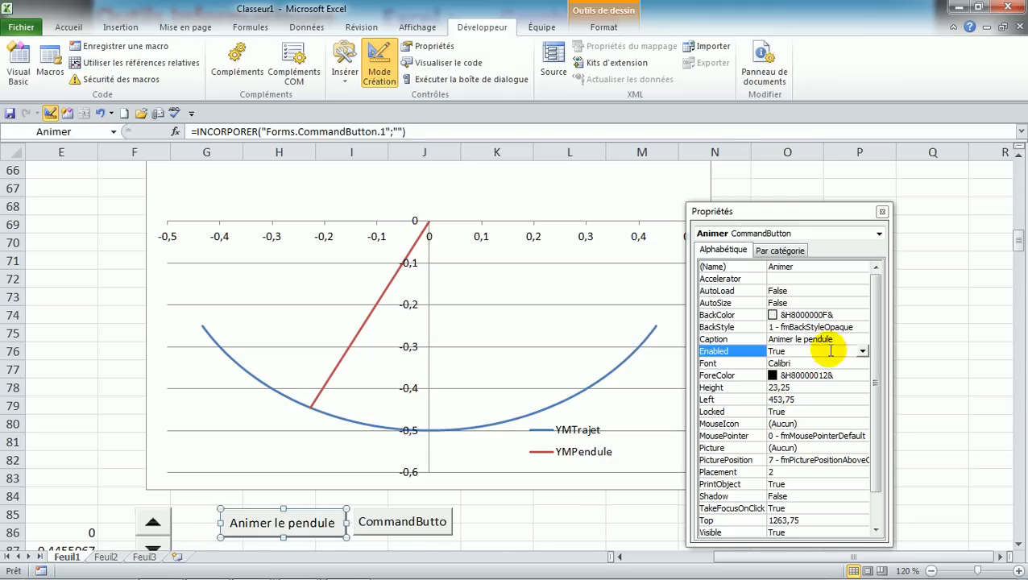
# Set the BackColor of the "Animer le pendule" button to the palette green &H0000C000&
pyautogui.click(732, 315)
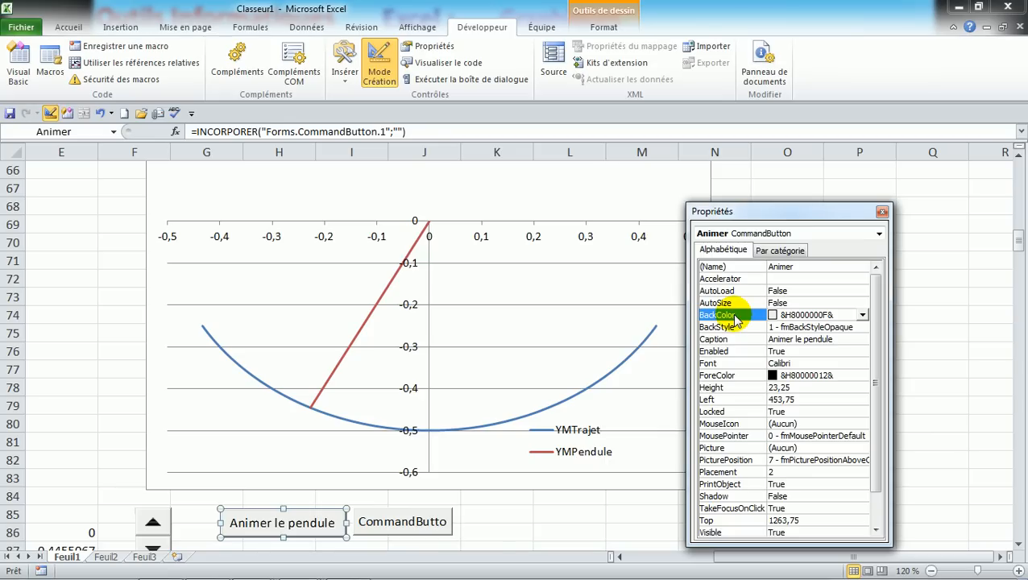
pyautogui.click(862, 315)
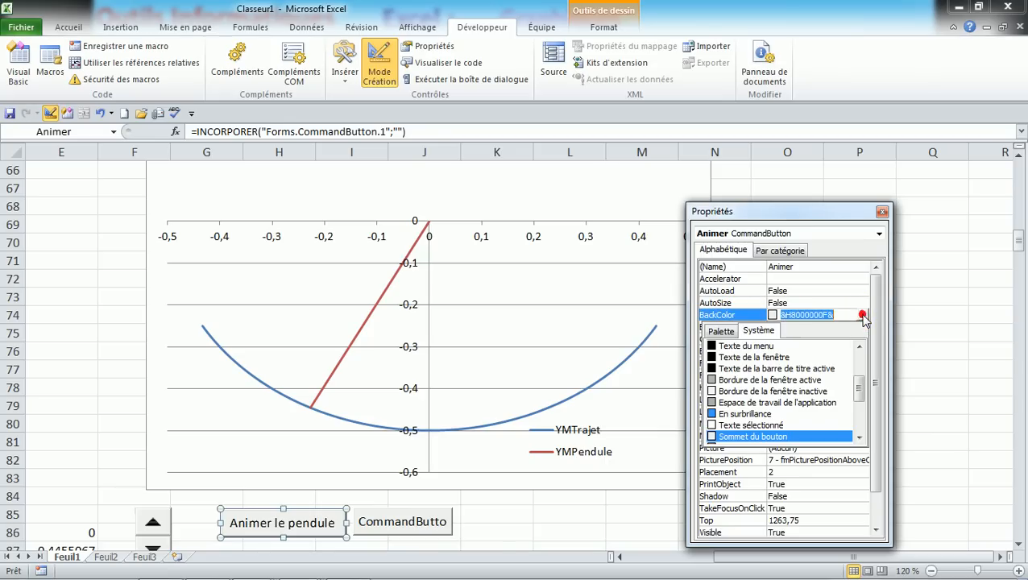
pyautogui.click(721, 331)
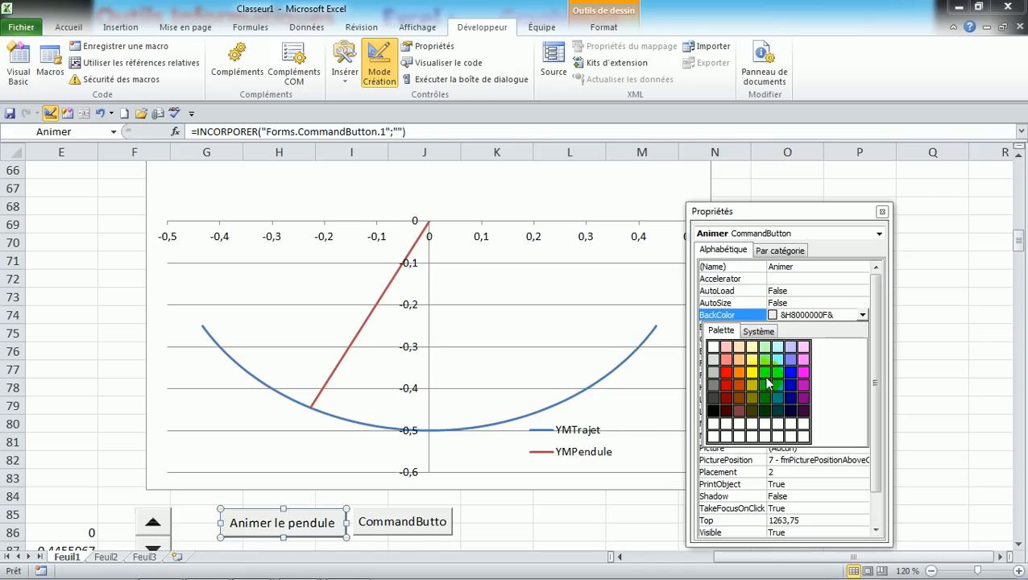
pyautogui.click(766, 385)
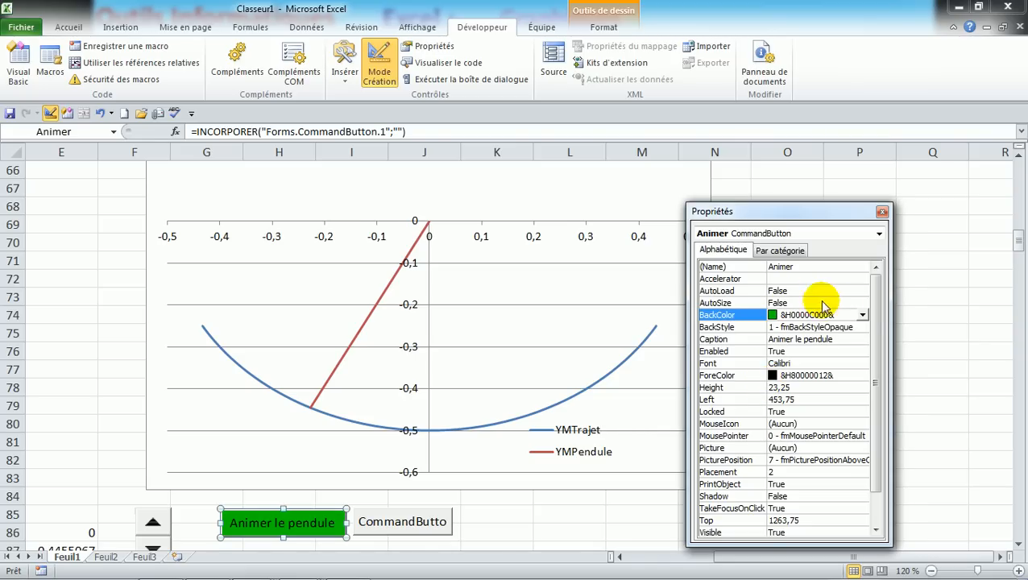
# Set the BackColor of the "Animer le pendule" button to palette green &H0000FF00& and of the second command button to red &H000000FF&
pyautogui.click(863, 315)
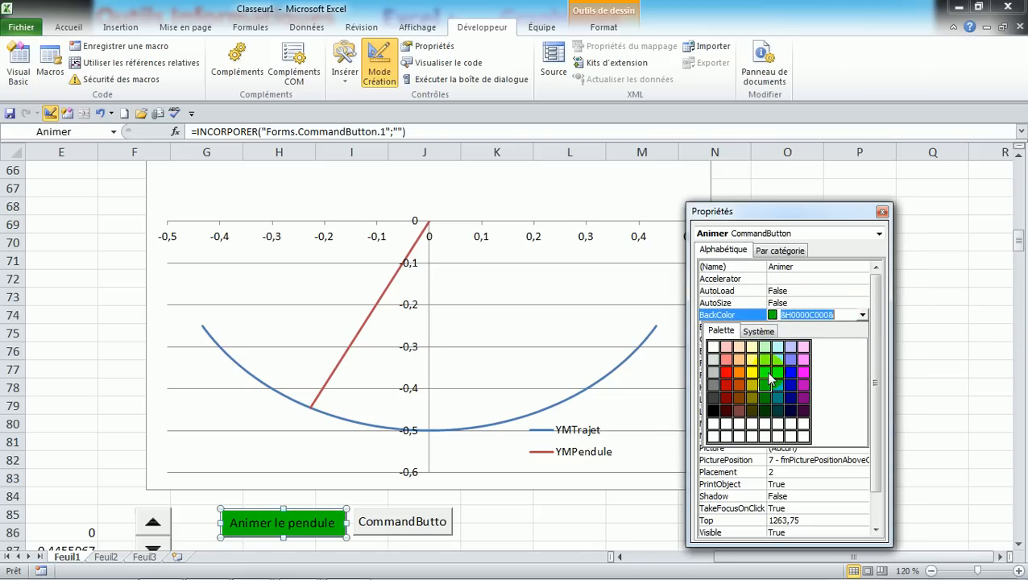
pyautogui.click(767, 375)
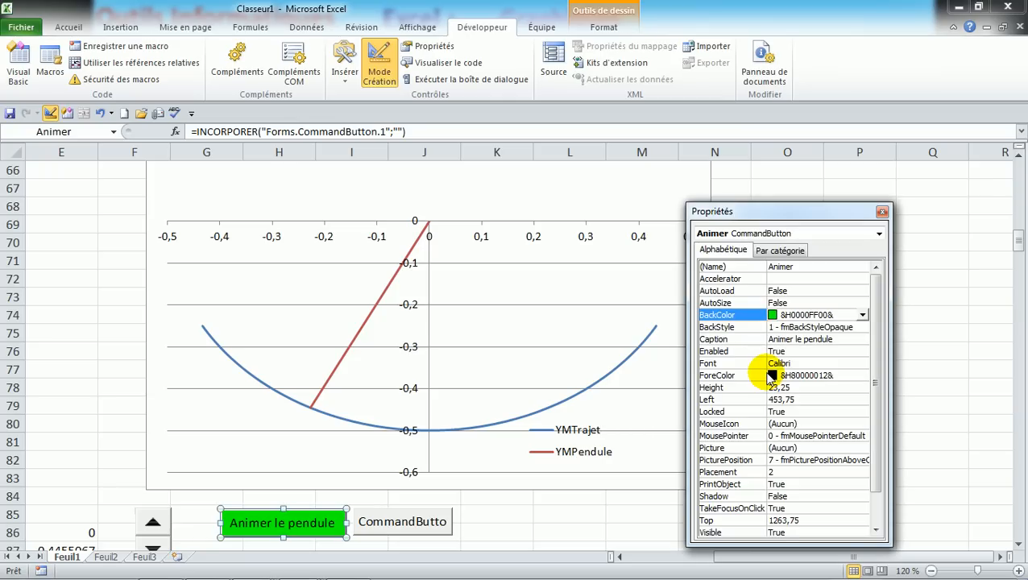
pyautogui.click(449, 522)
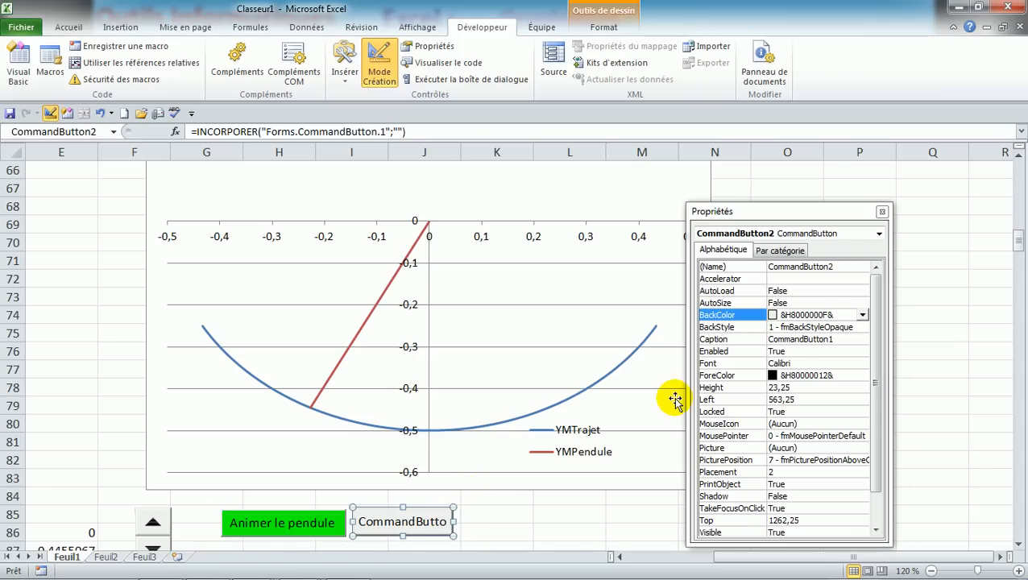
pyautogui.click(862, 315)
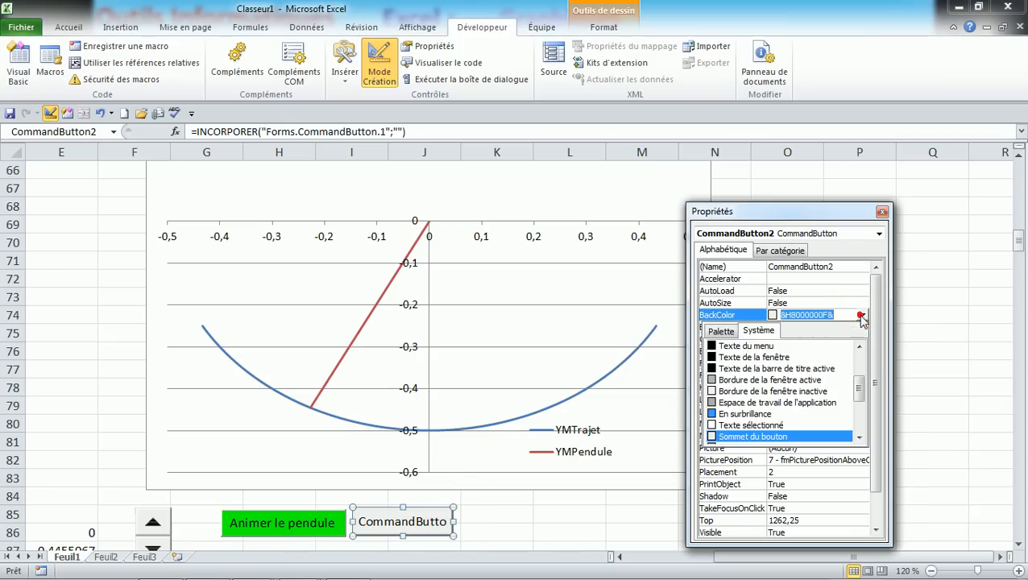
pyautogui.click(722, 331)
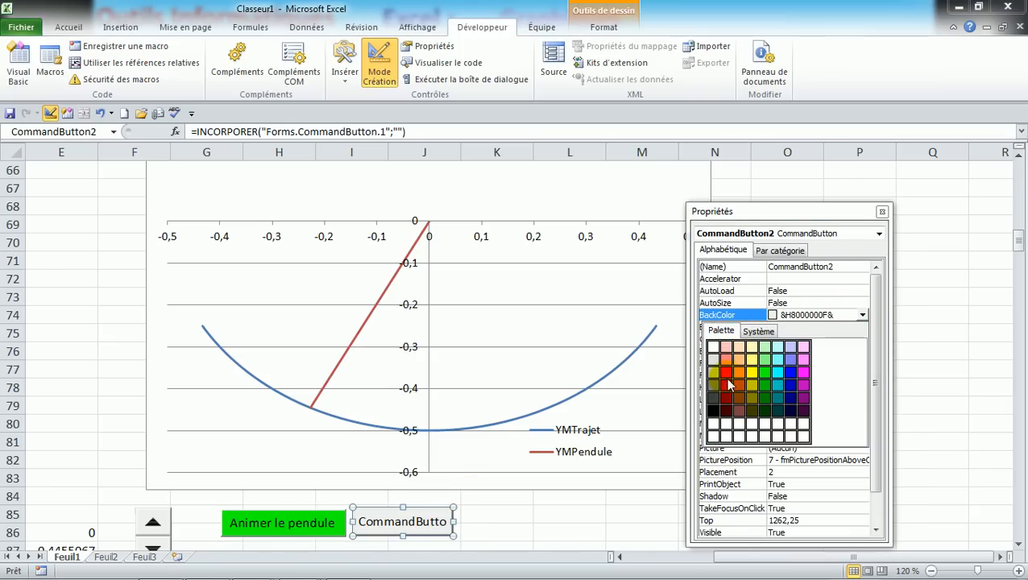
pyautogui.click(727, 373)
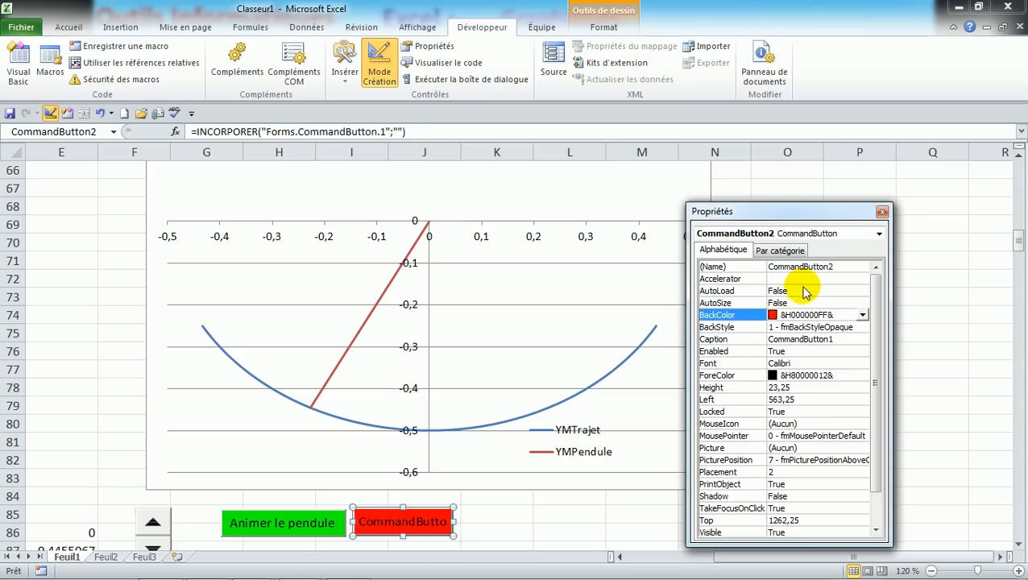
# Set the Caption of the red command button to "Arreter le pendule"
pyautogui.click(745, 339)
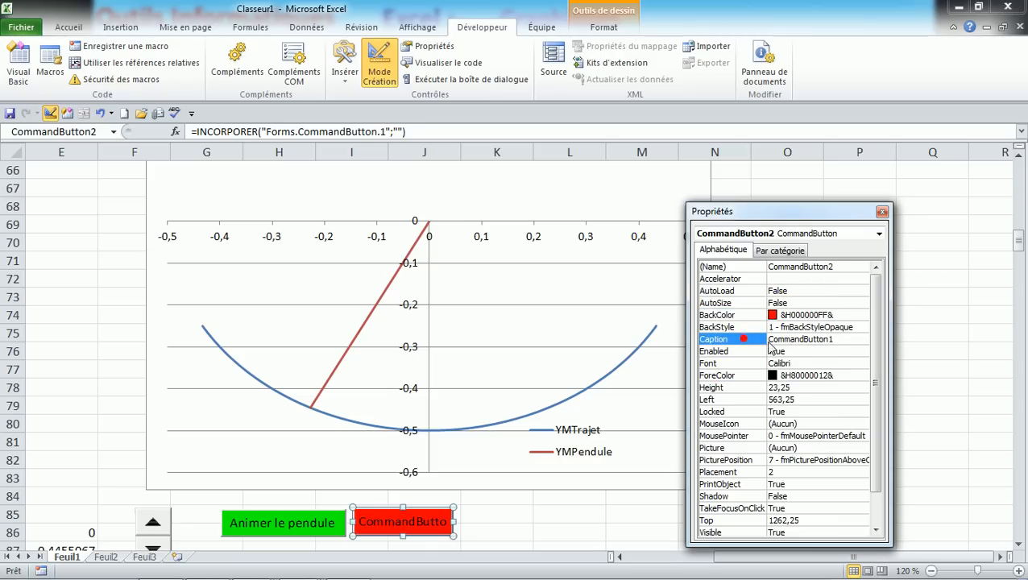
pyautogui.click(729, 340)
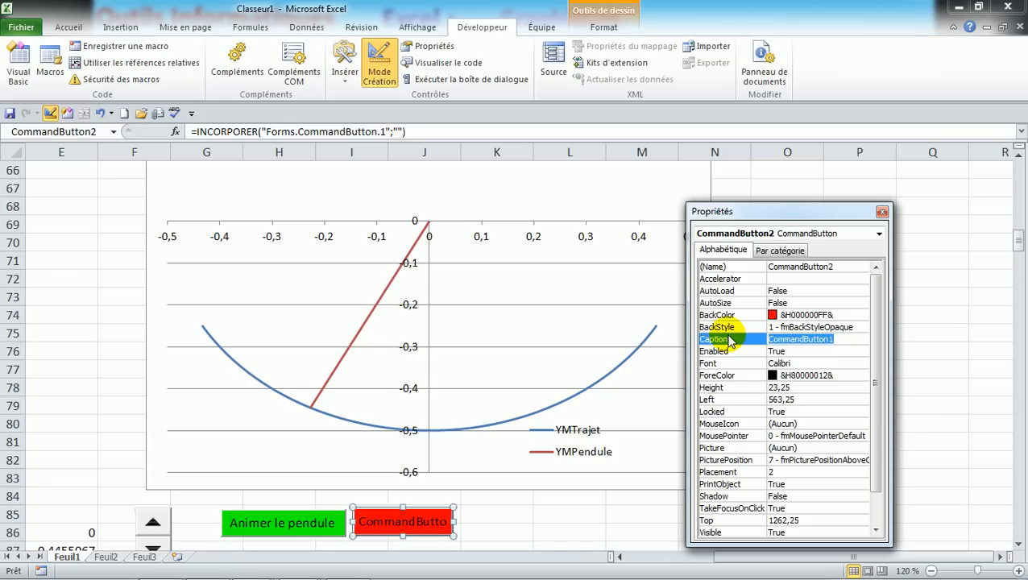
pyautogui.write('Arreter le pendule')
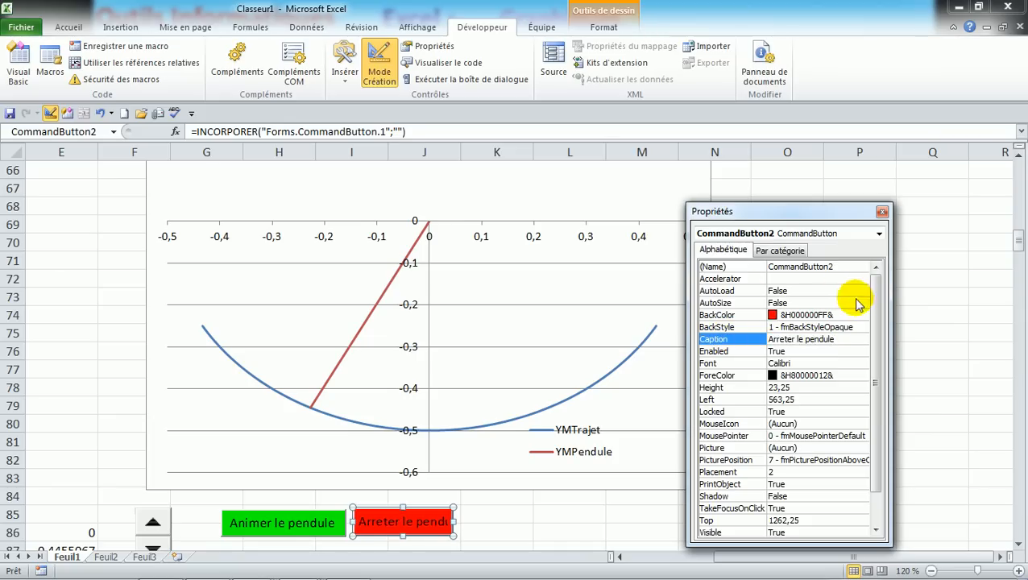
# Set the red button's Name property to Arreter and widen the button so its full caption fits
pyautogui.click(834, 267)
pyautogui.doubleClick(837, 269)
pyautogui.write('A')
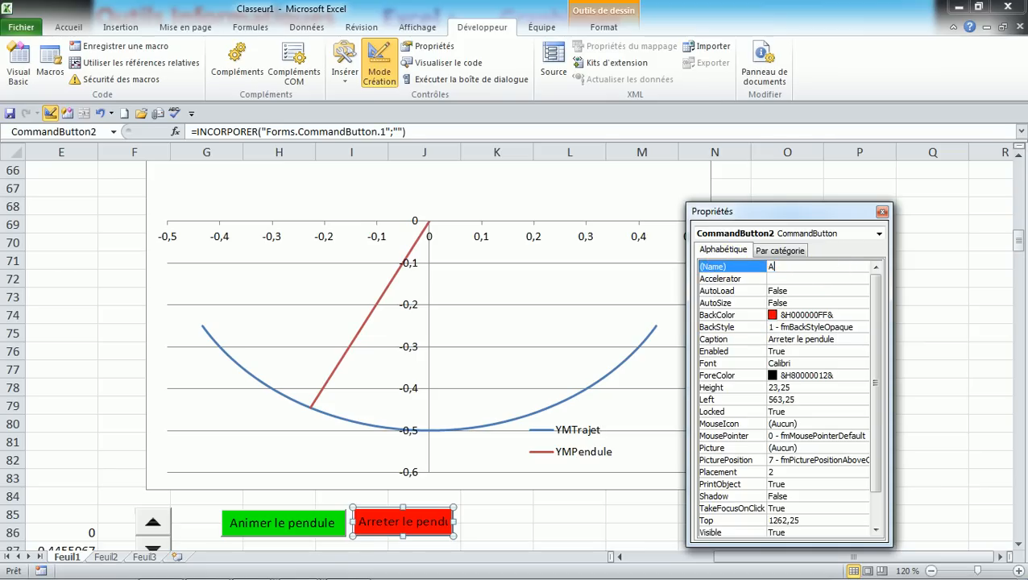
pyautogui.write('rreter')
pyautogui.click(728, 268)
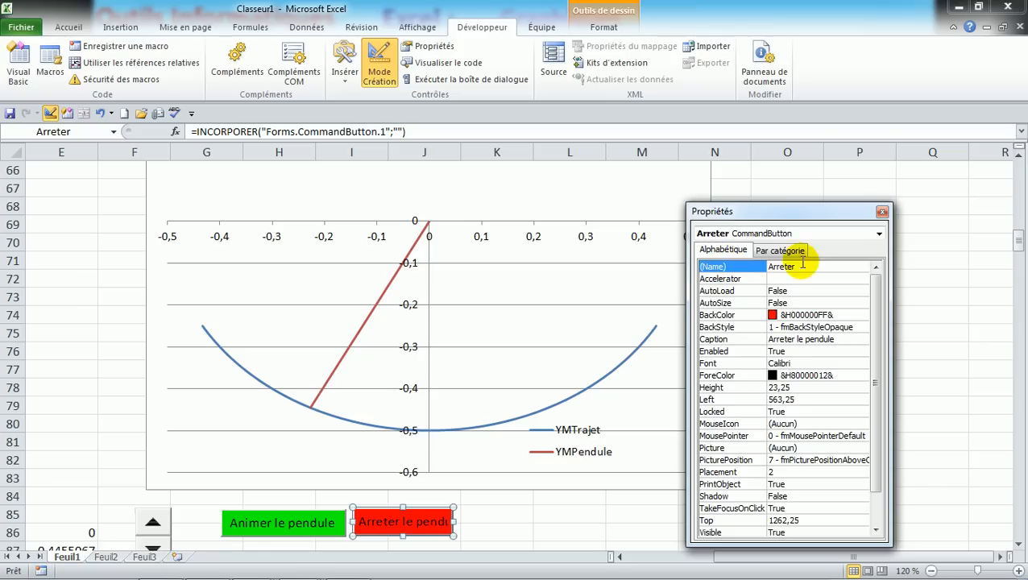
pyautogui.moveTo(454, 522); pyautogui.dragTo(467, 523)
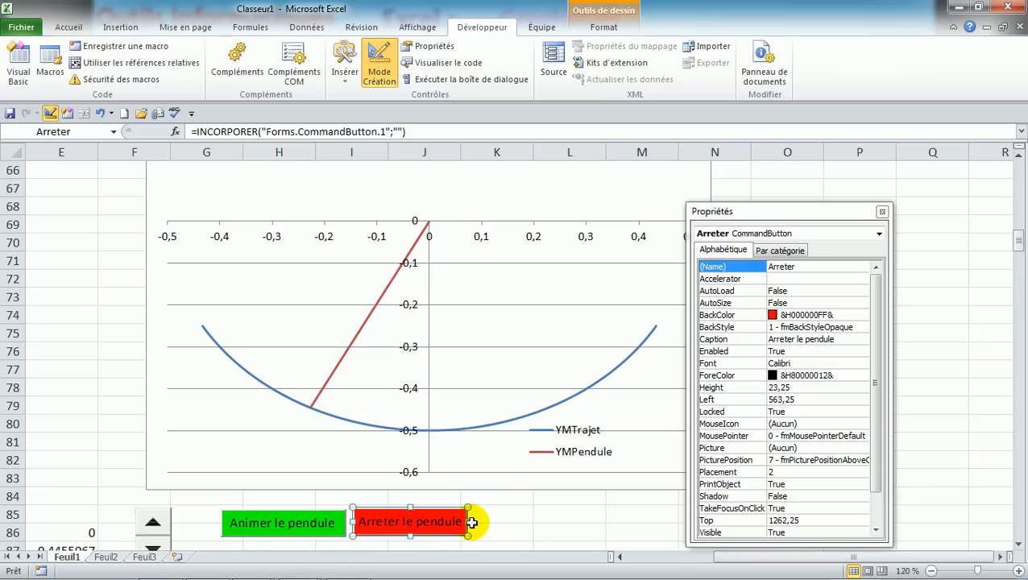
pyautogui.moveTo(469, 521); pyautogui.dragTo(477, 522)
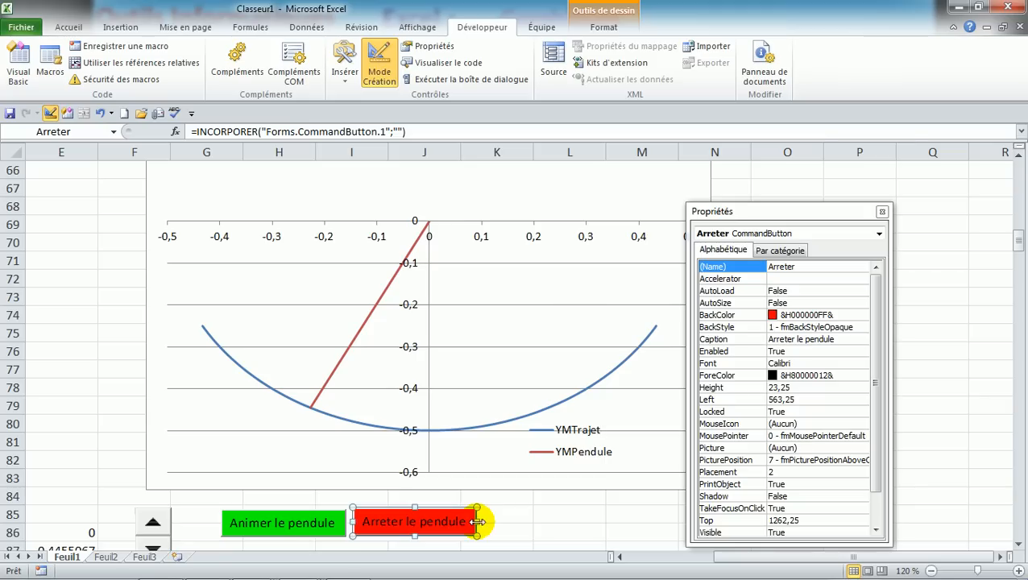
# Set the ForeColor of the "Animer le pendule" button to palette blue &H00FF0000&
pyautogui.click(292, 525)
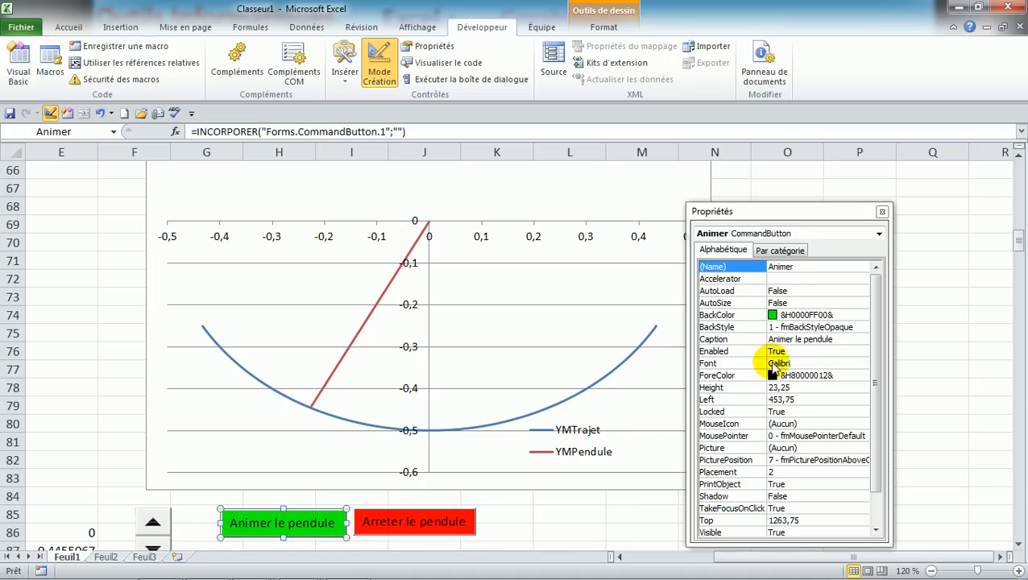
pyautogui.click(731, 381)
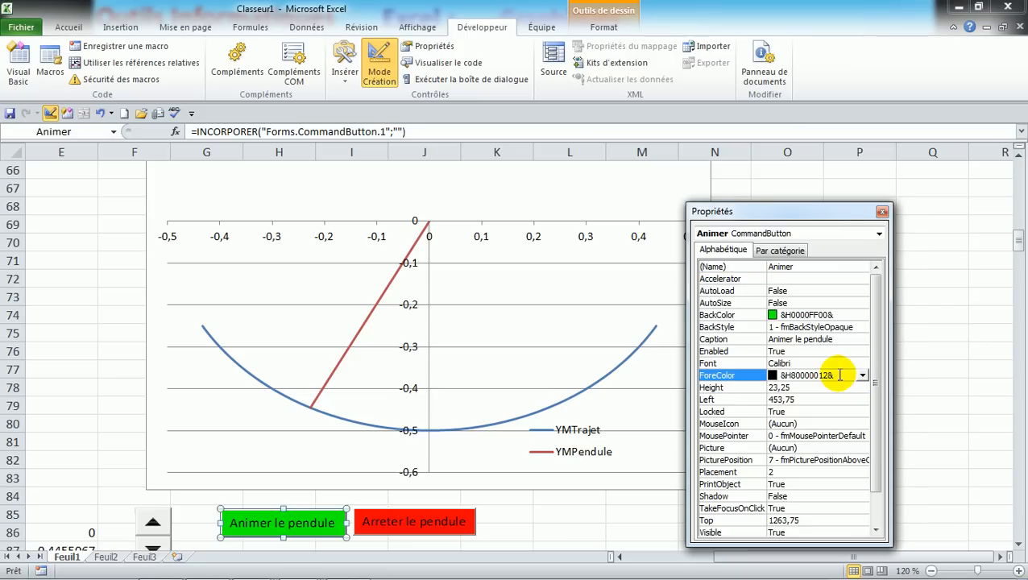
pyautogui.click(861, 376)
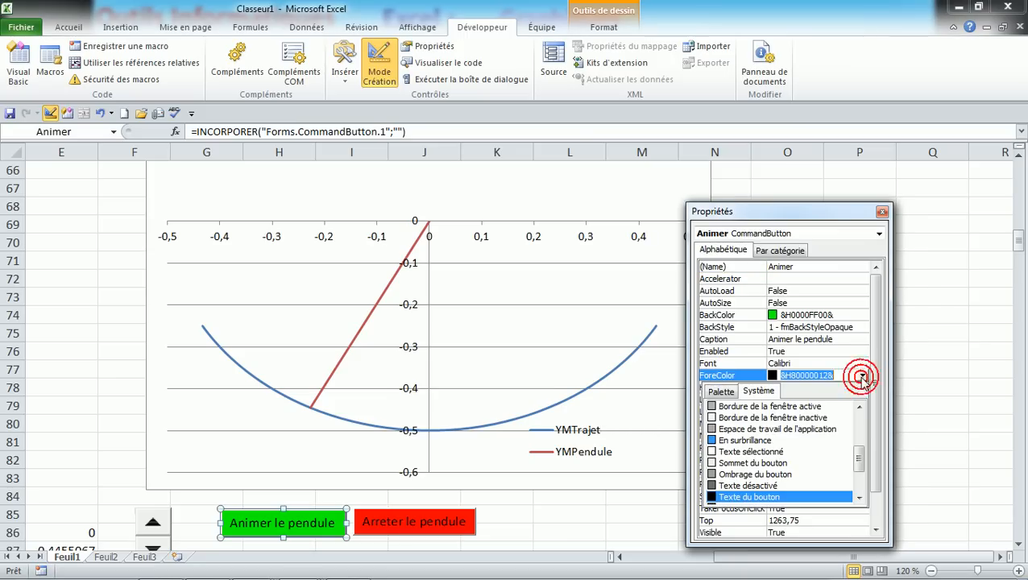
pyautogui.click(720, 392)
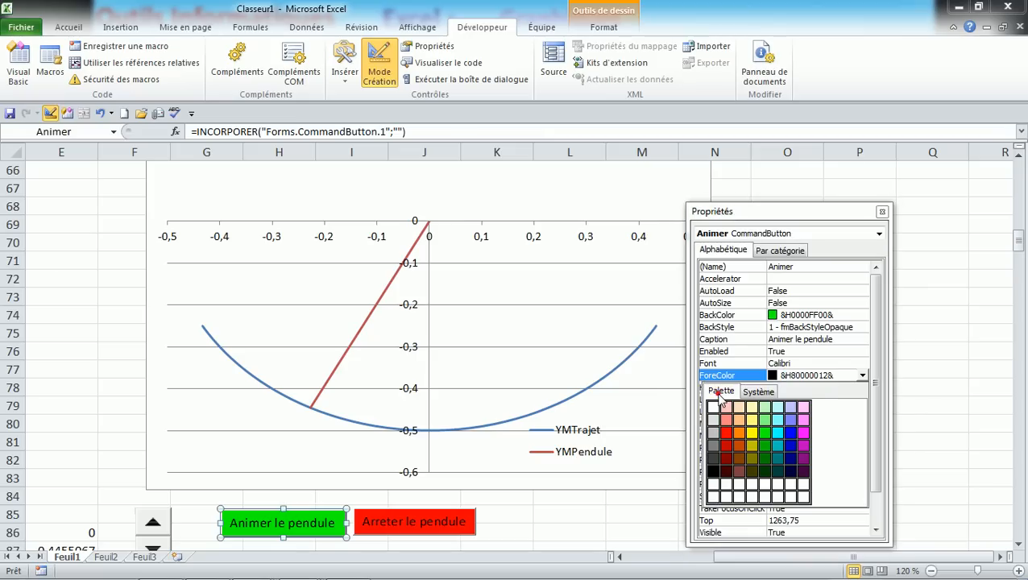
pyautogui.click(785, 429)
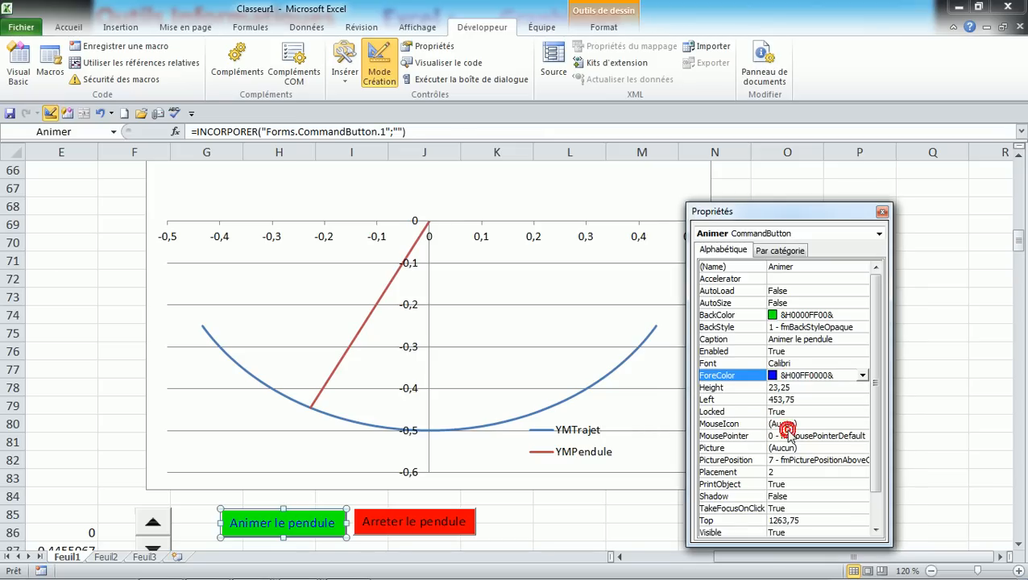
# Set the ForeColor of the "Arreter le pendule" button to palette blue &H00FF0000&
pyautogui.click(434, 536)
pyautogui.click(437, 528)
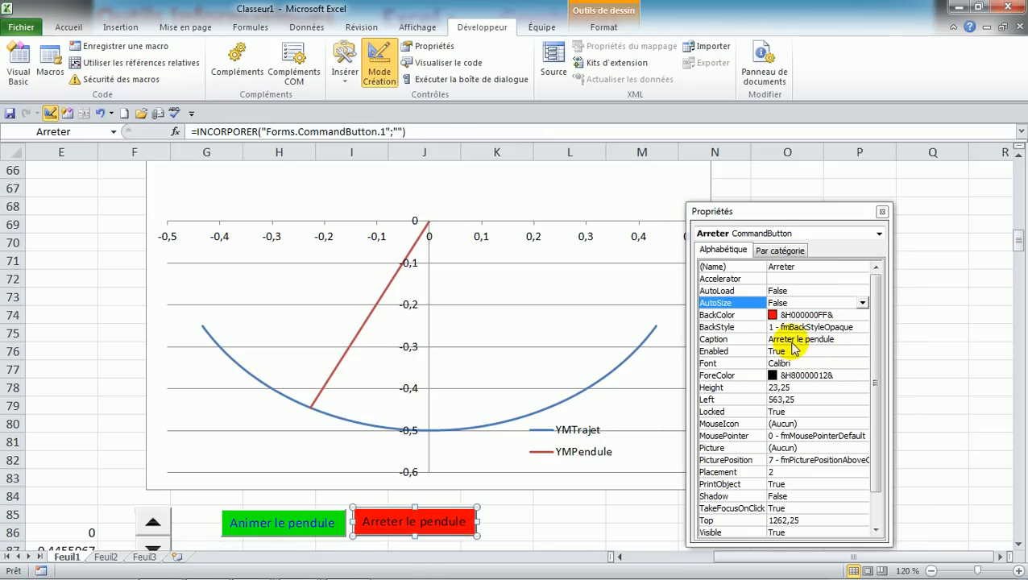
pyautogui.click(719, 375)
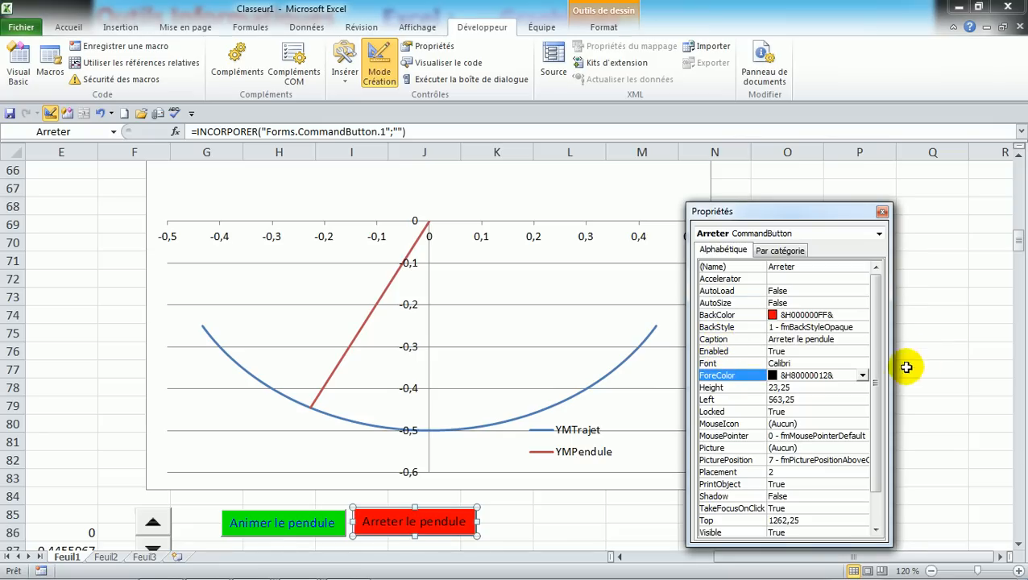
pyautogui.click(862, 375)
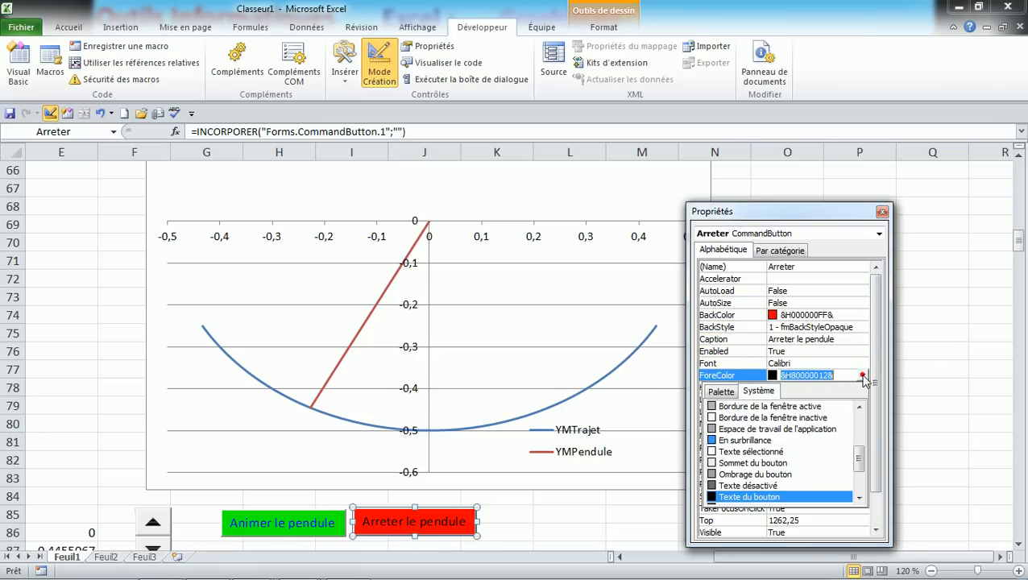
pyautogui.click(721, 391)
pyautogui.click(790, 433)
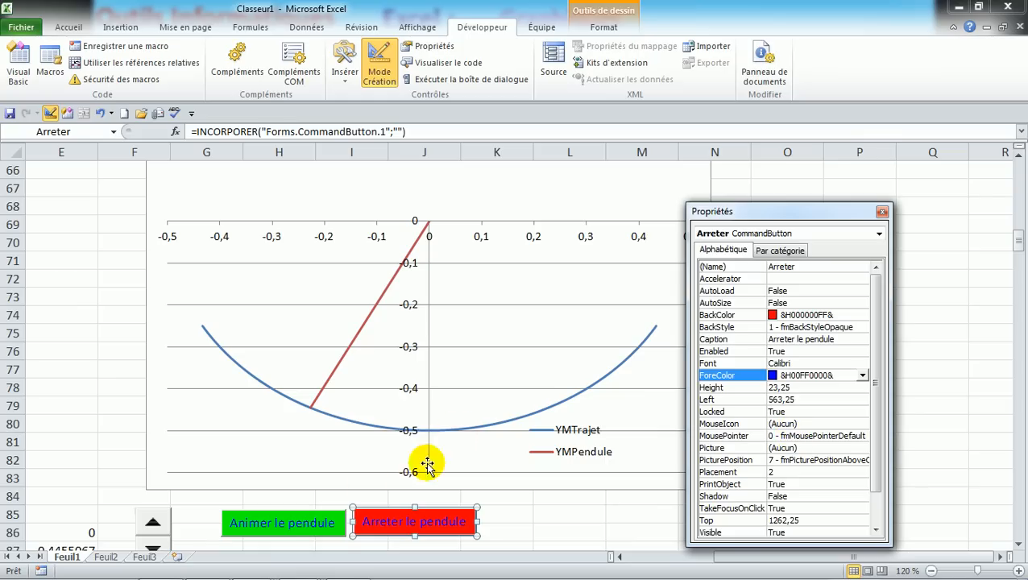
# Set the font of the "Arreter le pendule" button to Calibri, Gras Italique, size 12
pyautogui.click(742, 364)
pyautogui.click(744, 368)
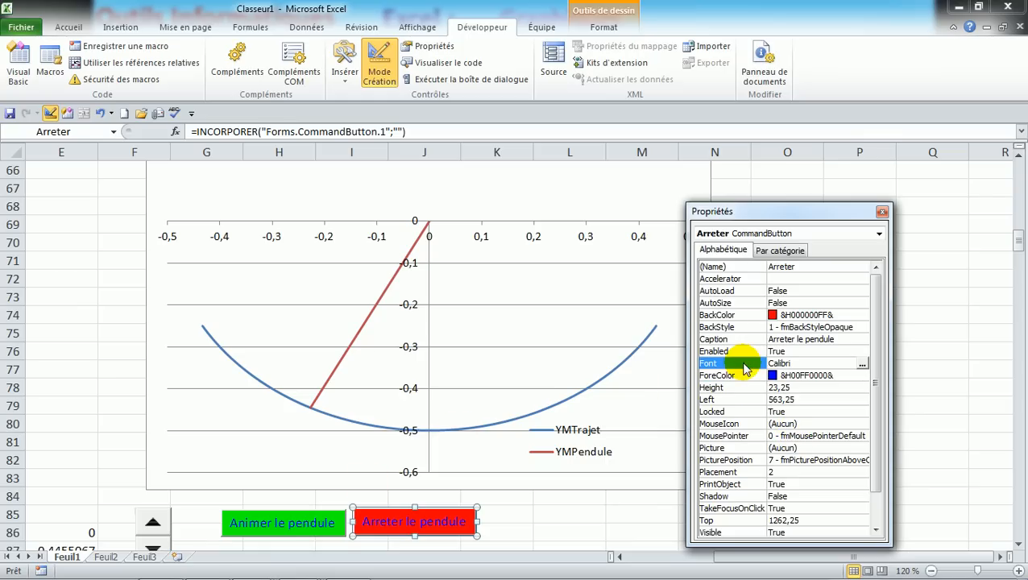
pyautogui.click(862, 365)
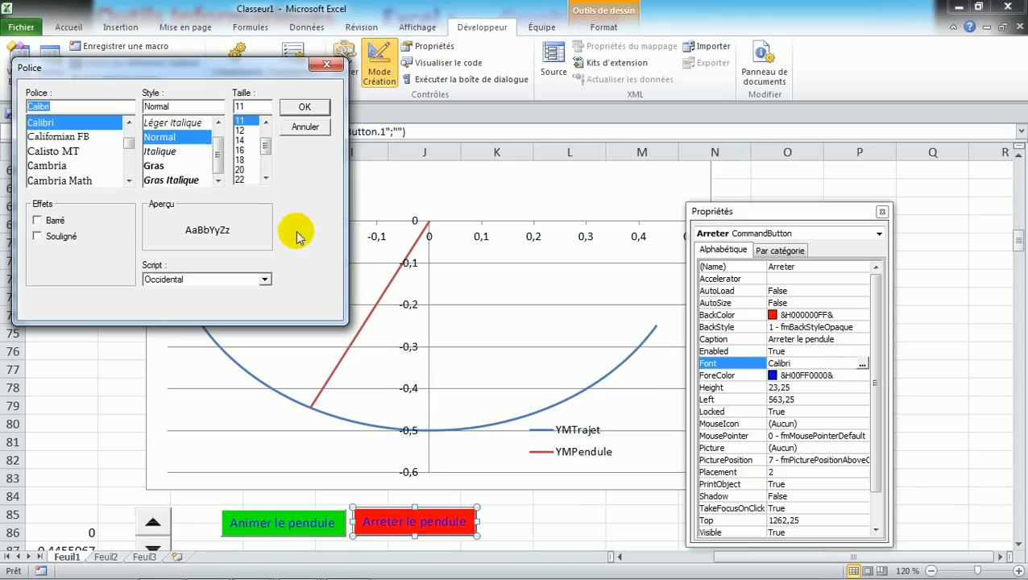
pyautogui.click(161, 182)
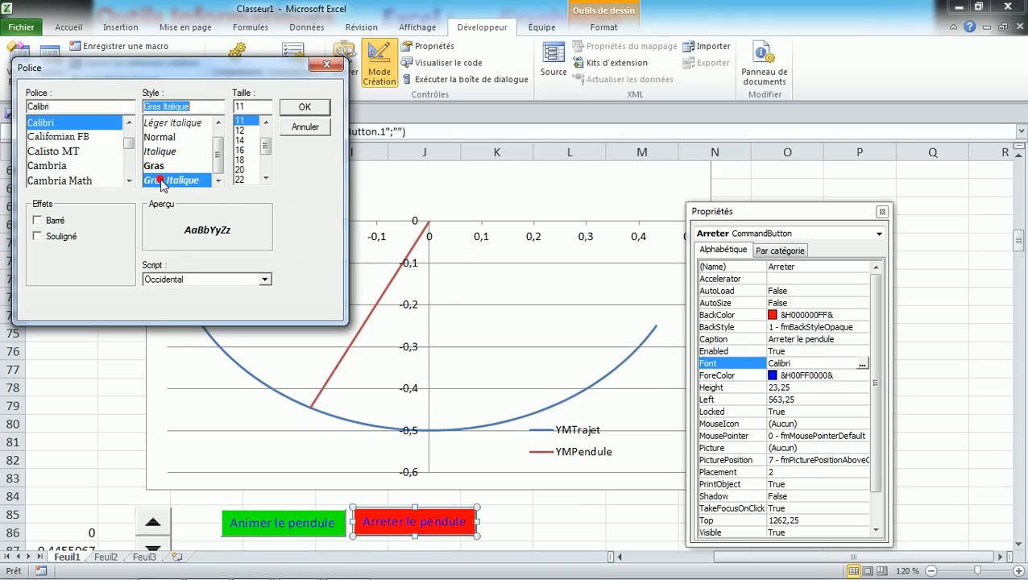
pyautogui.click(240, 121)
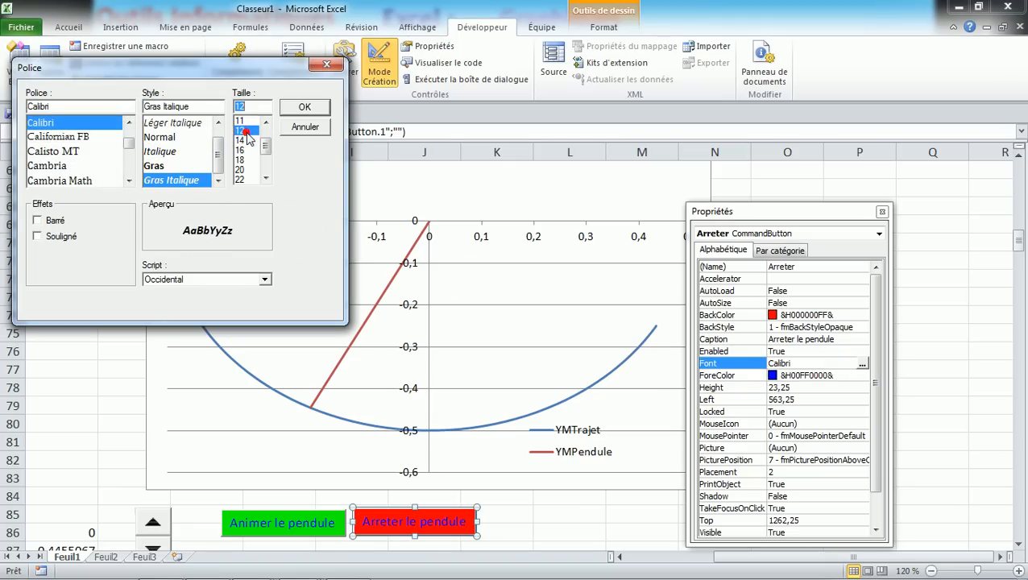
pyautogui.click(314, 108)
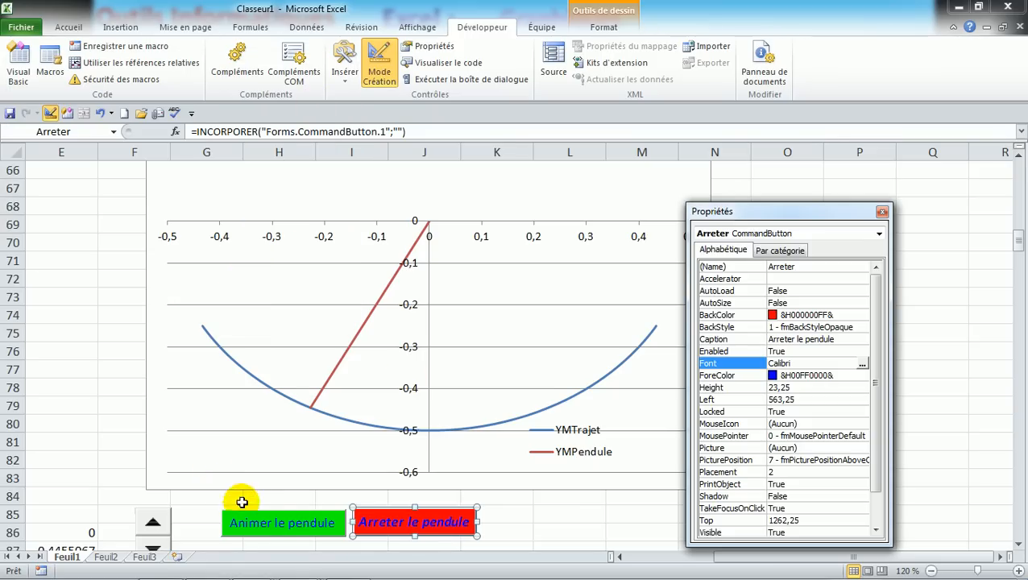
# Set the font of the "Animer le pendule" button to Calibri, Gras Italique, size 14
pyautogui.click(269, 520)
pyautogui.click(862, 364)
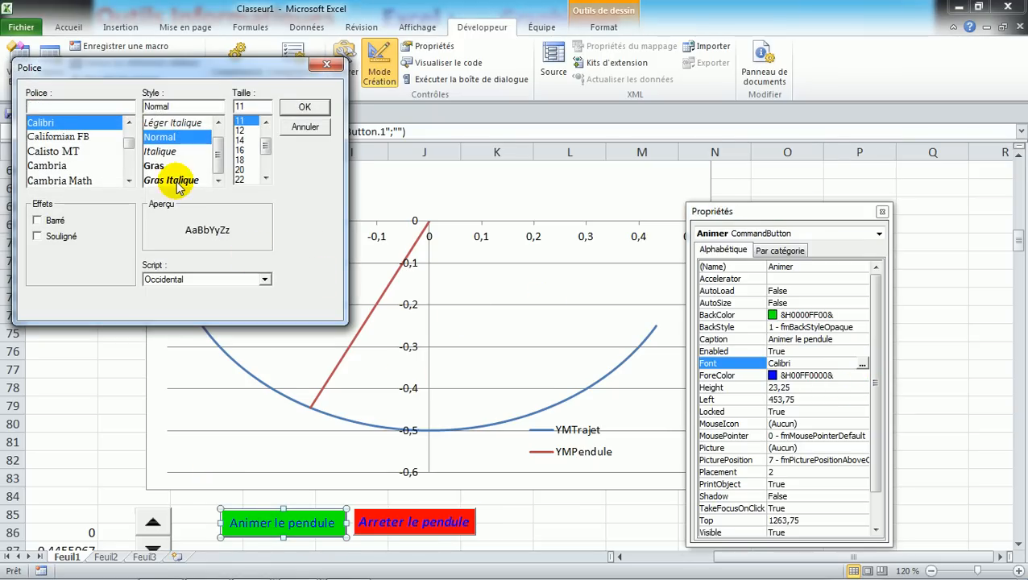
pyautogui.click(171, 181)
pyautogui.click(241, 140)
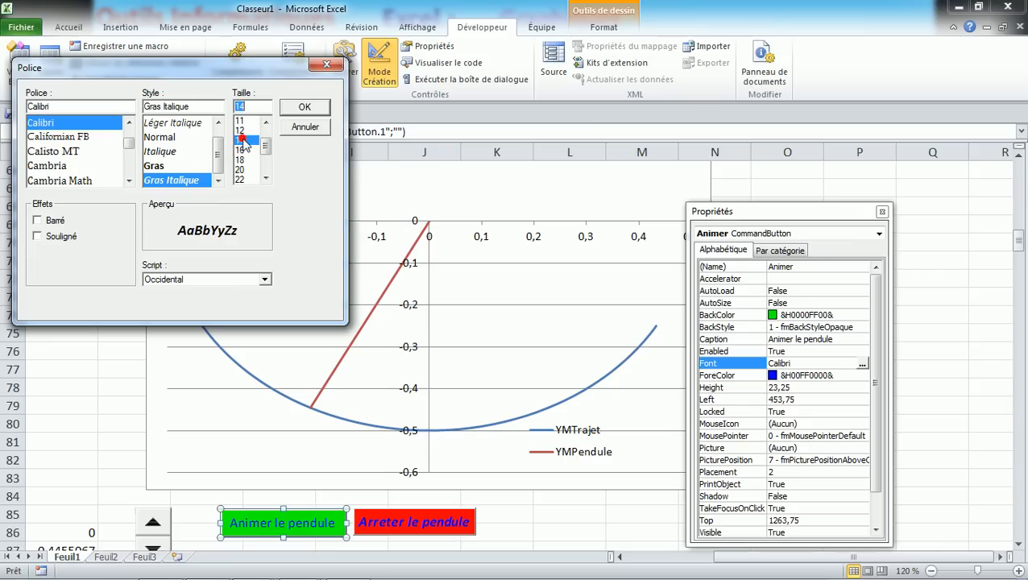
pyautogui.click(308, 107)
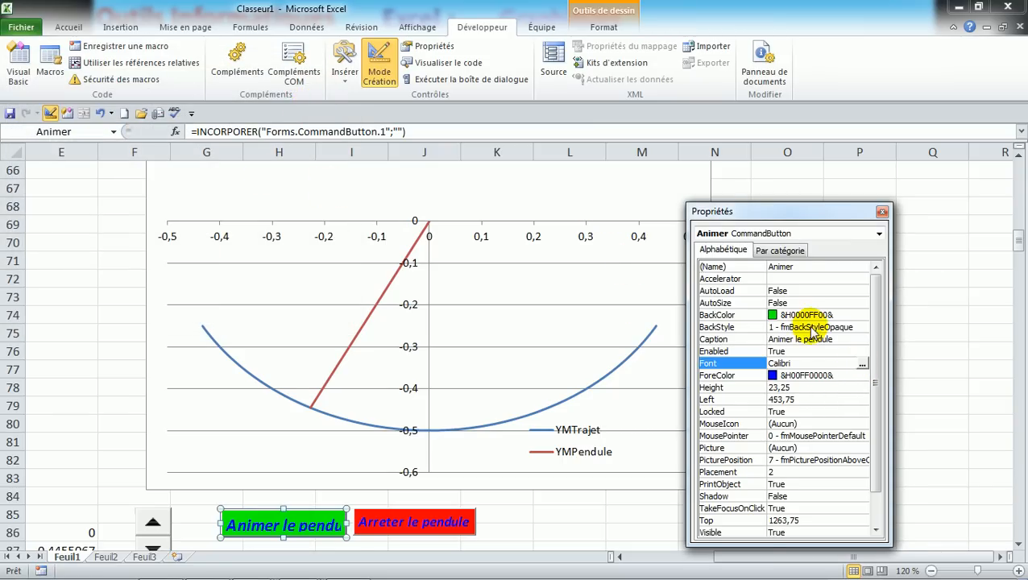
# Reduce the font size of the "Animer le pendule" button to 12
pyautogui.click(862, 366)
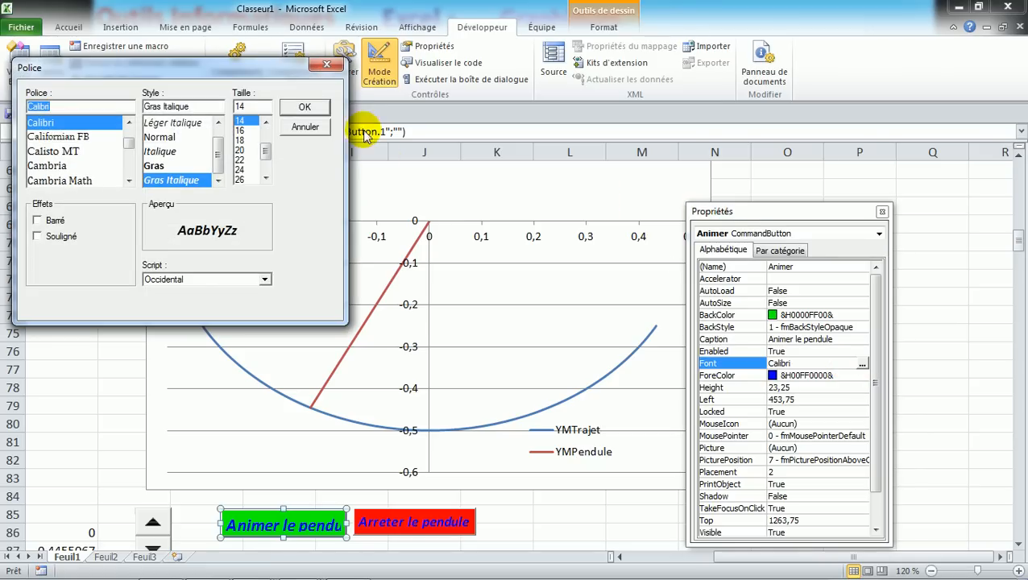
pyautogui.click(265, 123)
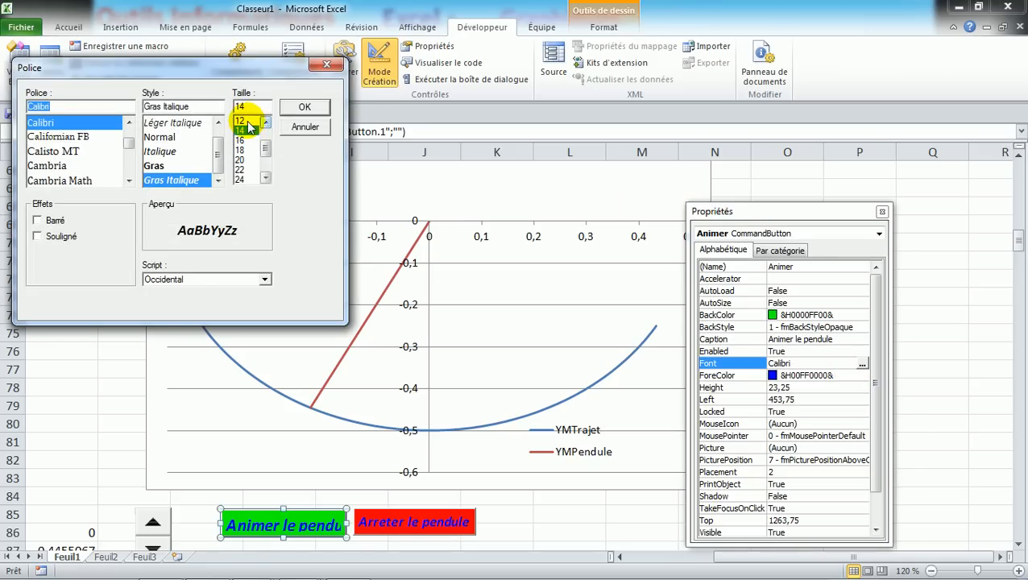
pyautogui.click(240, 120)
pyautogui.click(305, 109)
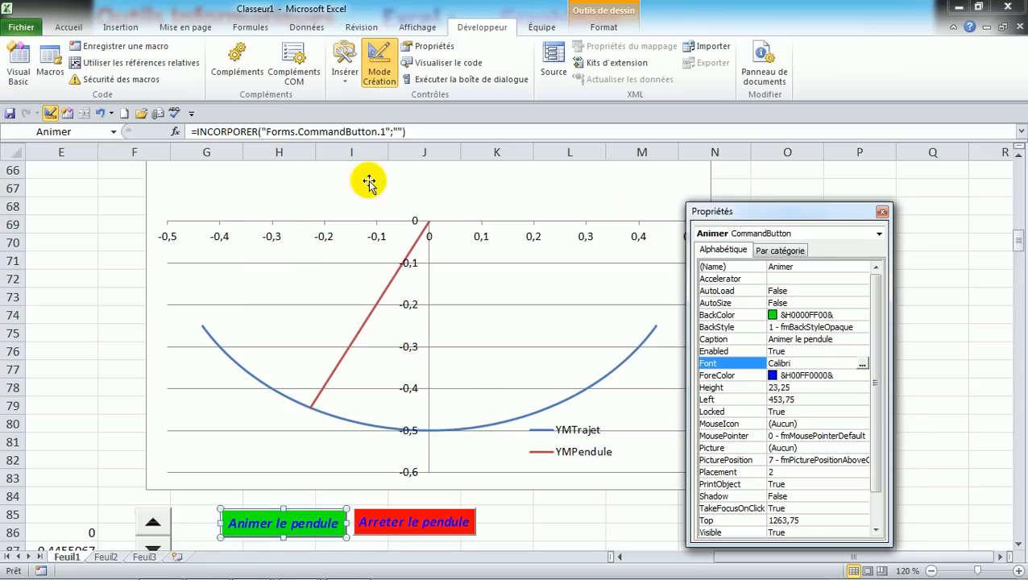
# Deselect the "Animer le pendule" button and close the Properties window
pyautogui.click(535, 500)
pyautogui.click(535, 500)
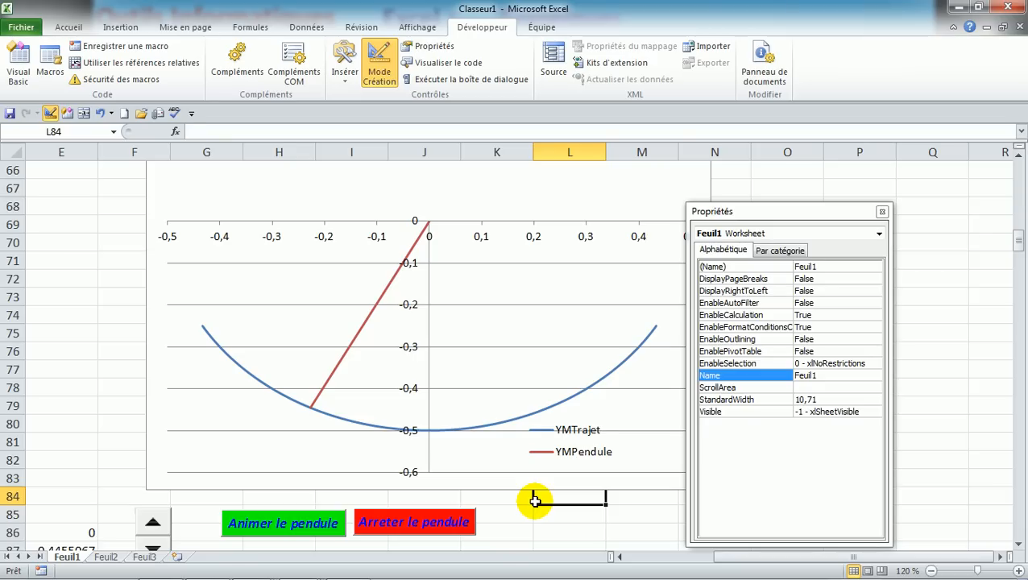
pyautogui.click(882, 211)
pyautogui.click(883, 213)
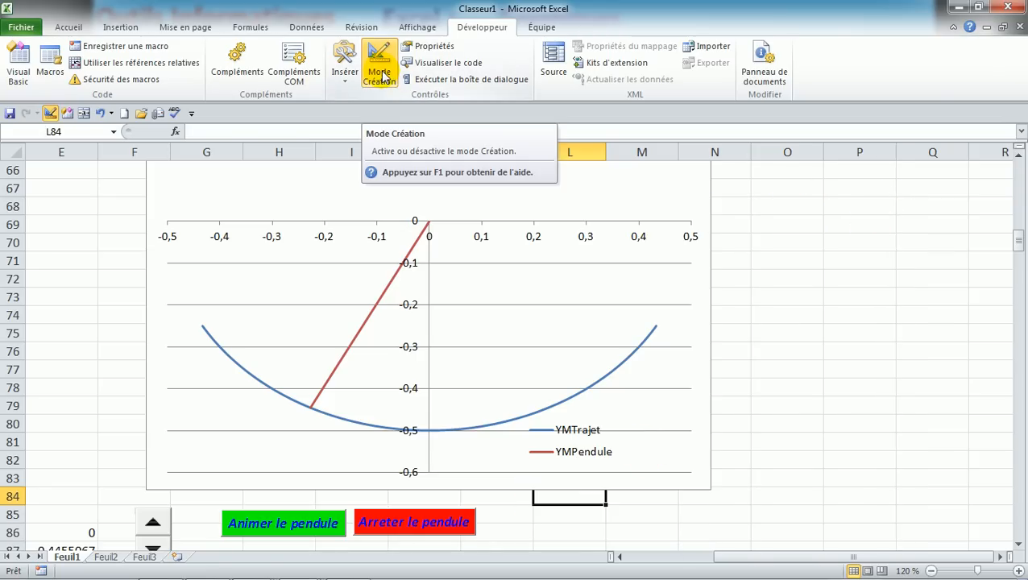
# Exit design mode and test the "Animer le pendule" and "Arreter le pendule" buttons
pyautogui.click(377, 63)
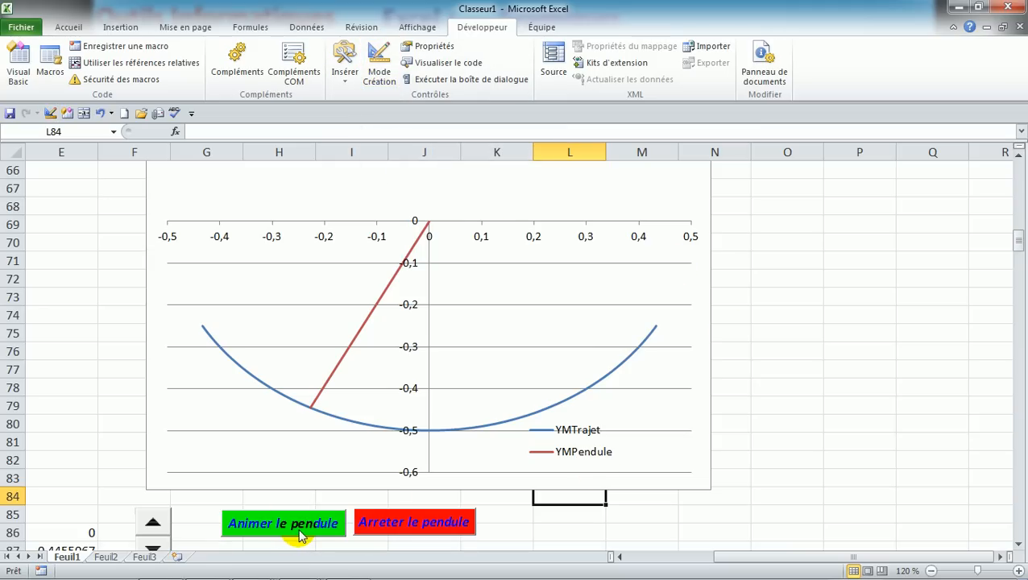
pyautogui.click(296, 533)
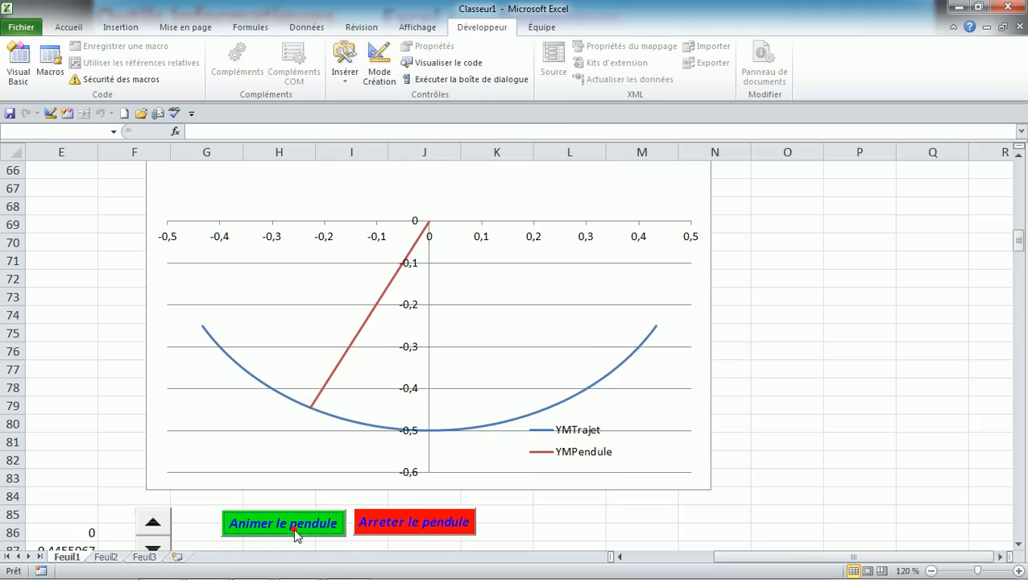
pyautogui.click(386, 527)
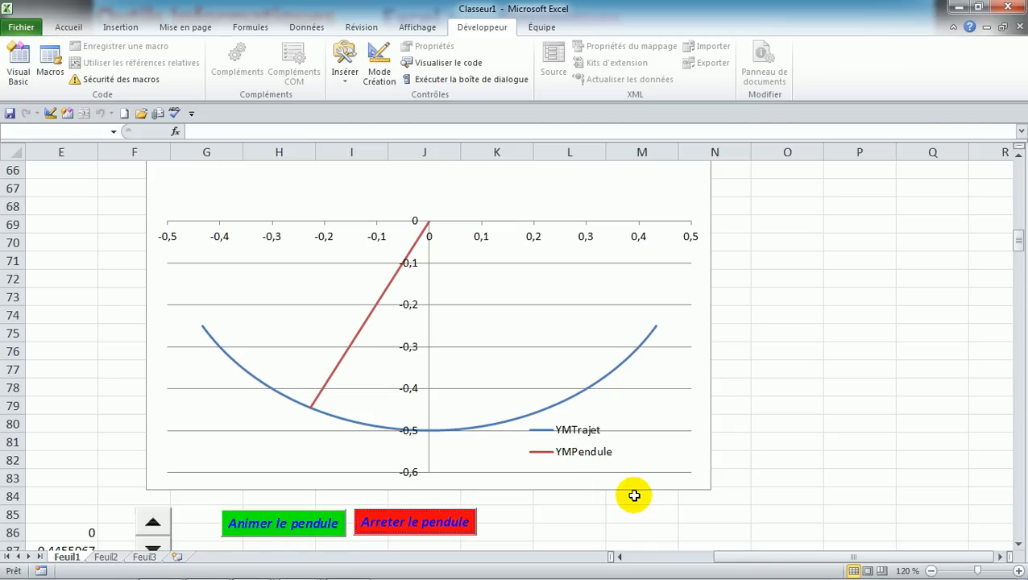
pyautogui.click(694, 512)
pyautogui.click(694, 512)
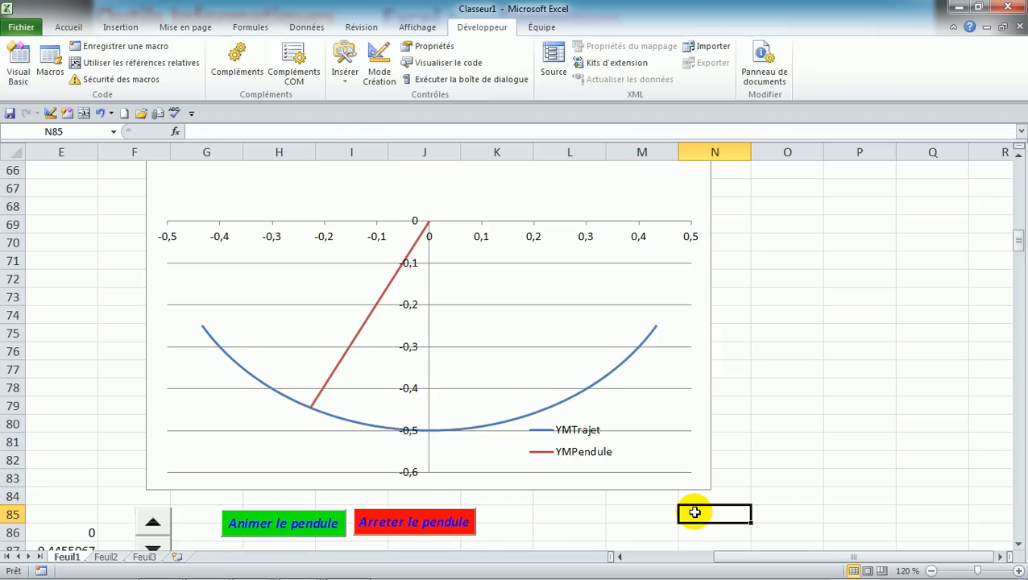
pyautogui.click(304, 536)
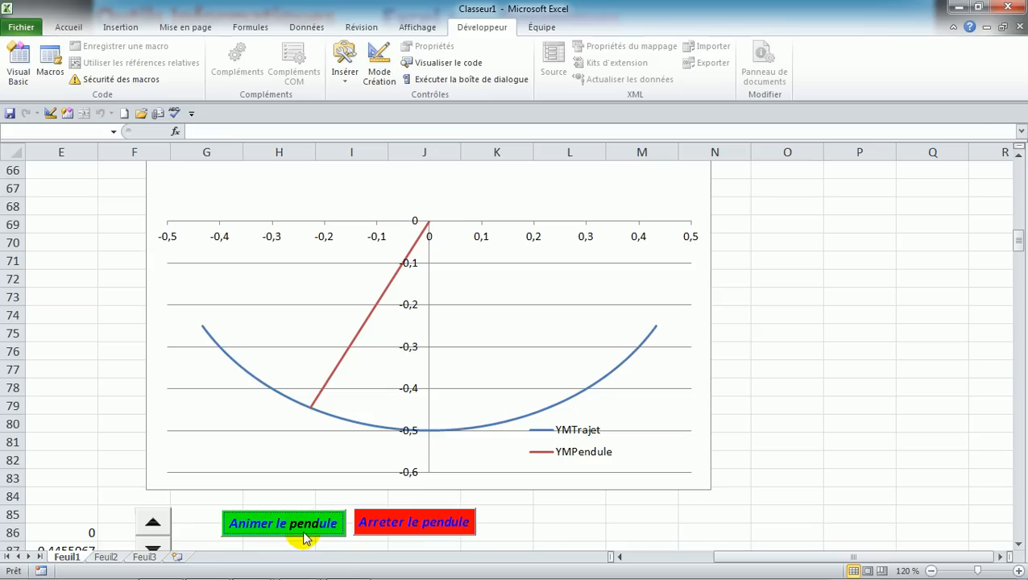
pyautogui.click(407, 524)
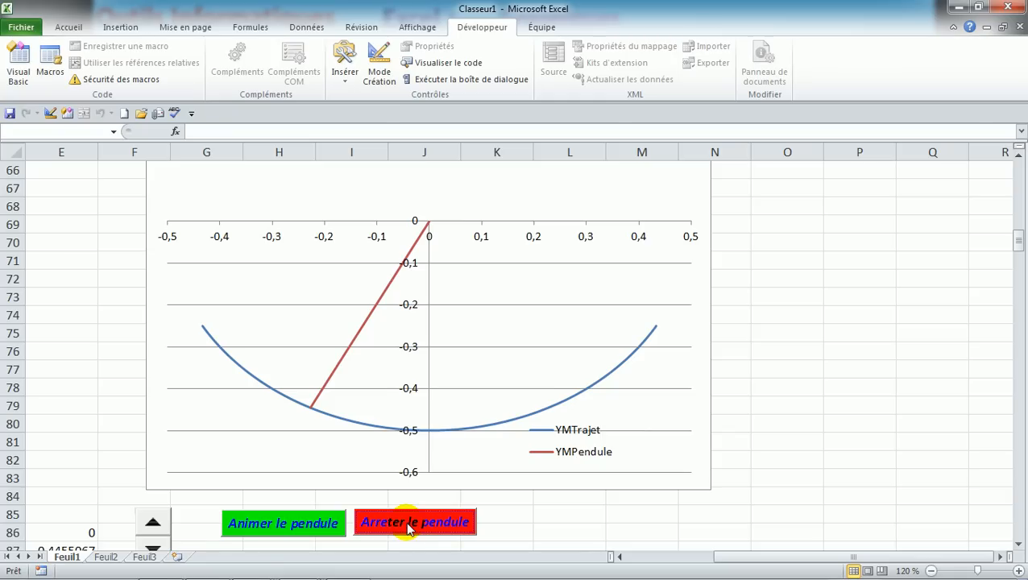
# Move the pendulum chart over to about column K to uncover the Num and Temp cells, and select H82
pyautogui.moveTo(152, 313); pyautogui.dragTo(478, 294)
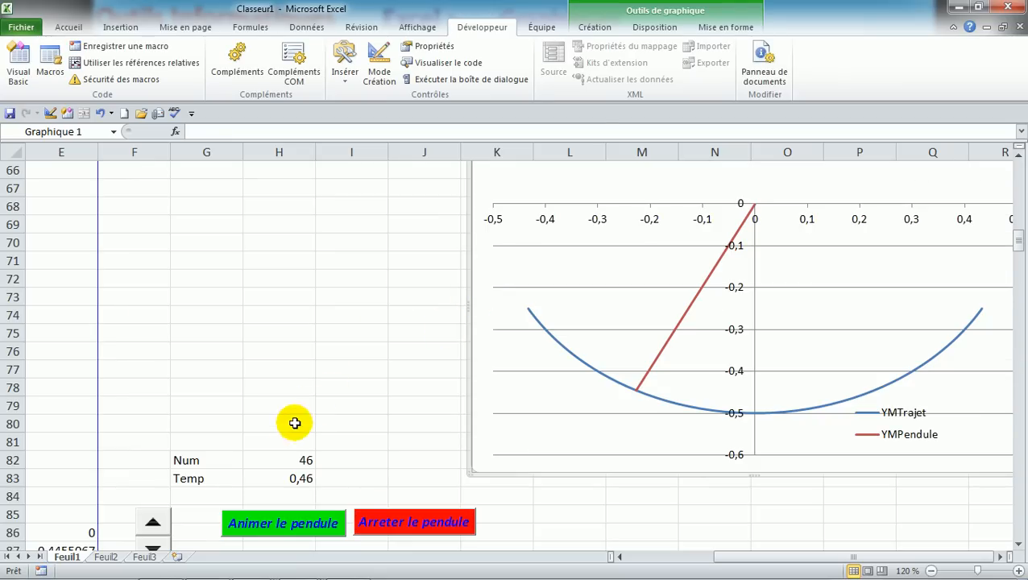
pyautogui.click(286, 460)
pyautogui.click(286, 460)
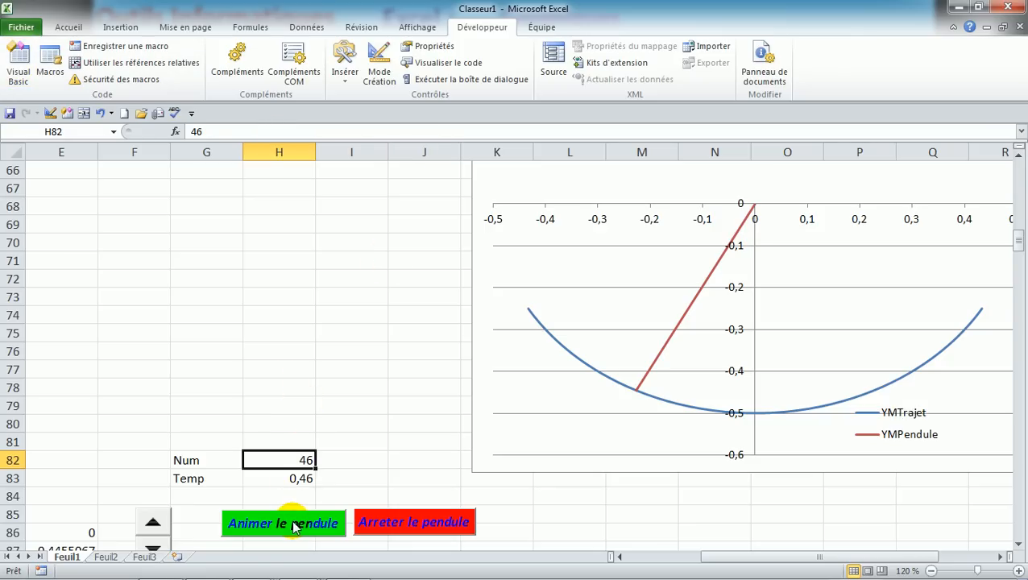
# Return to design mode and open the click event procedure of the "Animer le pendule" button in the Visual Basic editor
pyautogui.click(380, 73)
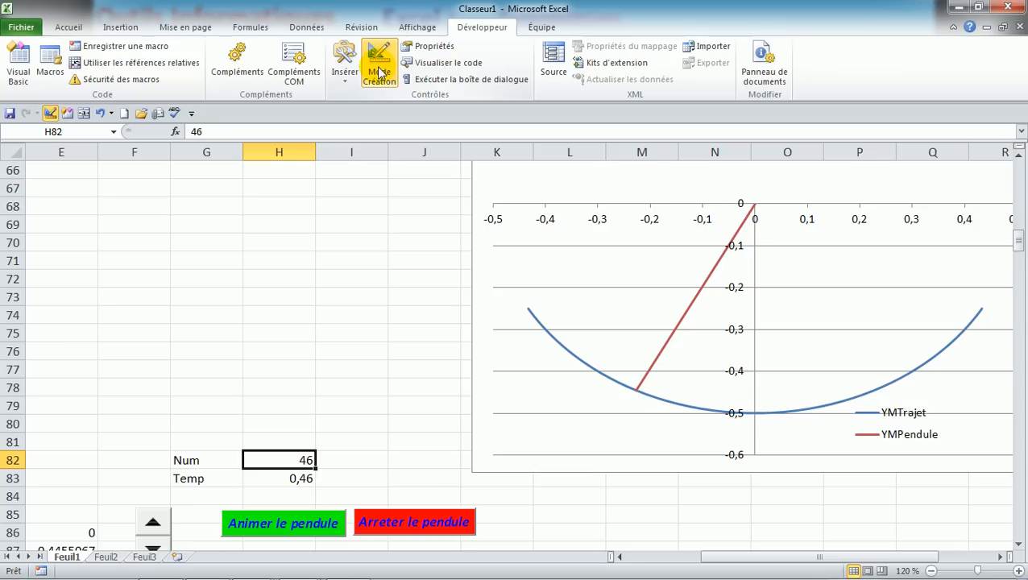
pyautogui.doubleClick(303, 525)
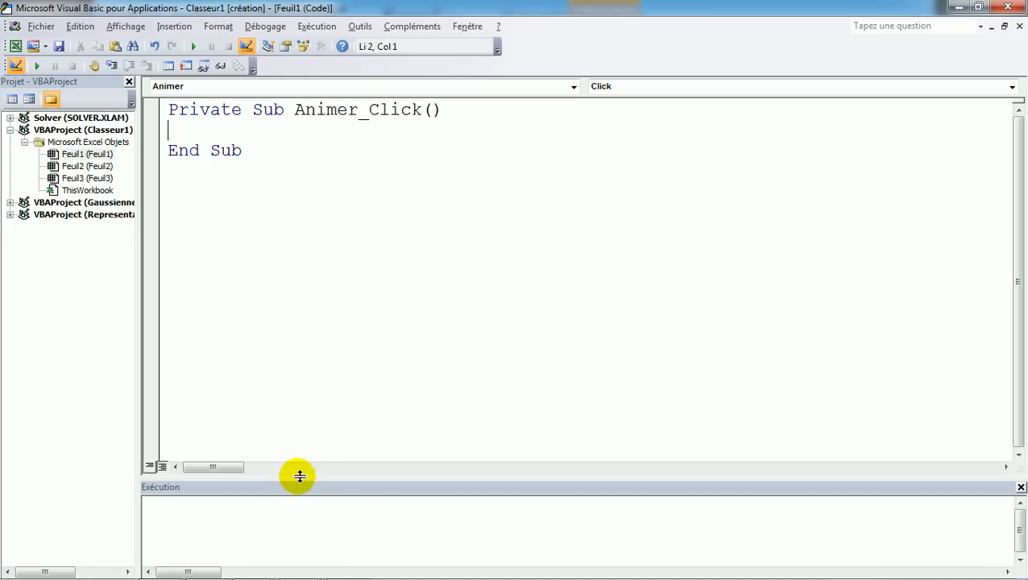
pyautogui.click(350, 561)
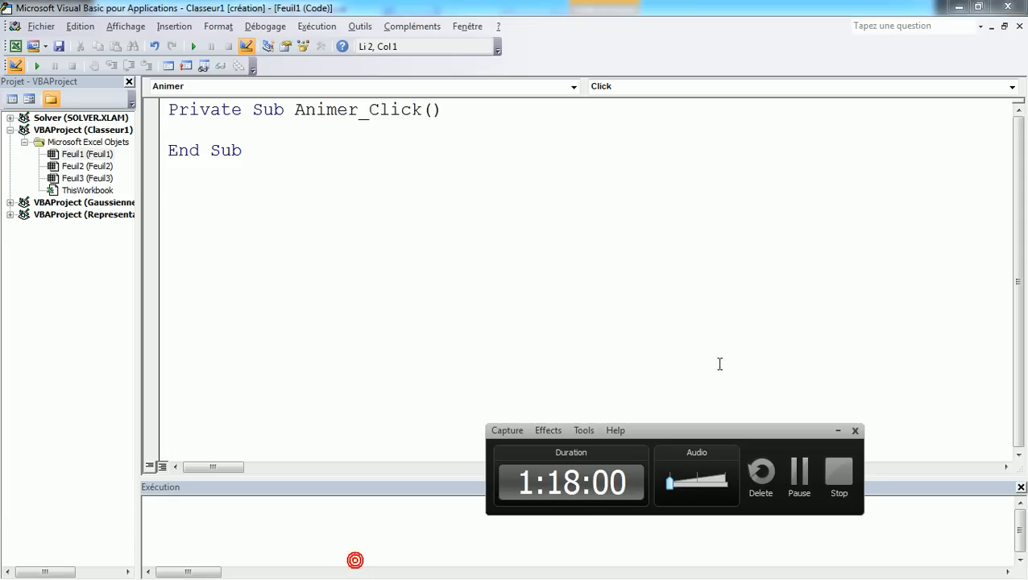